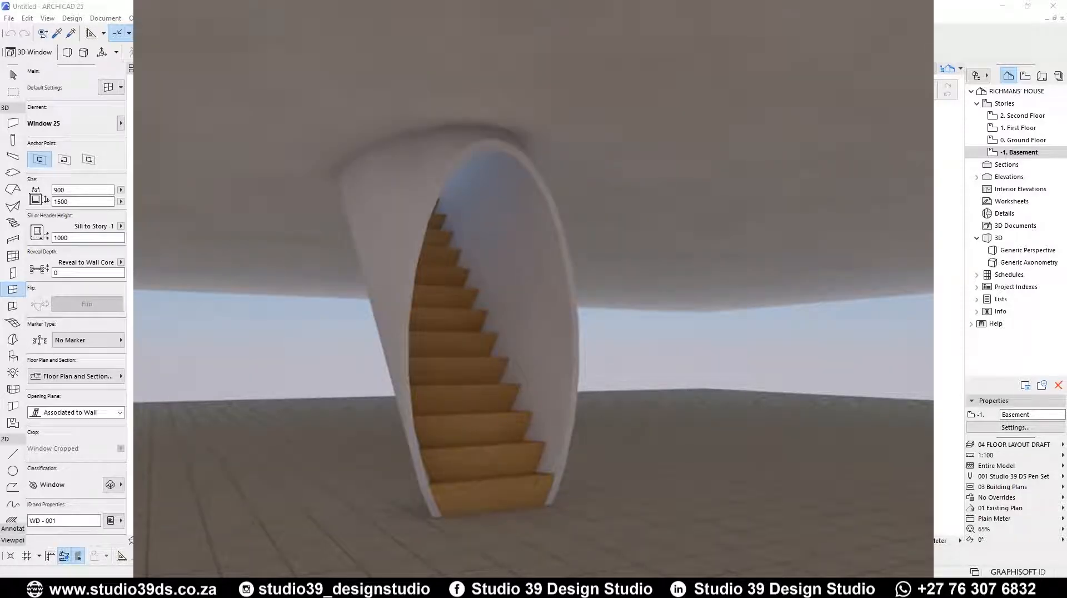
key(Escape)
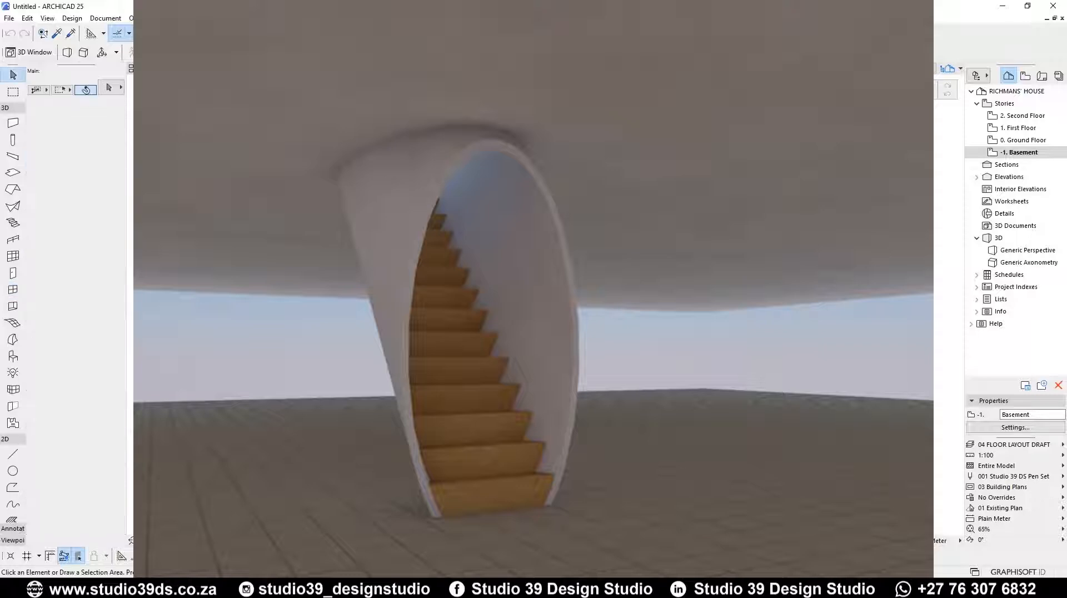
click(505, 357)
drag(505, 358, 717, 287)
key(Escape)
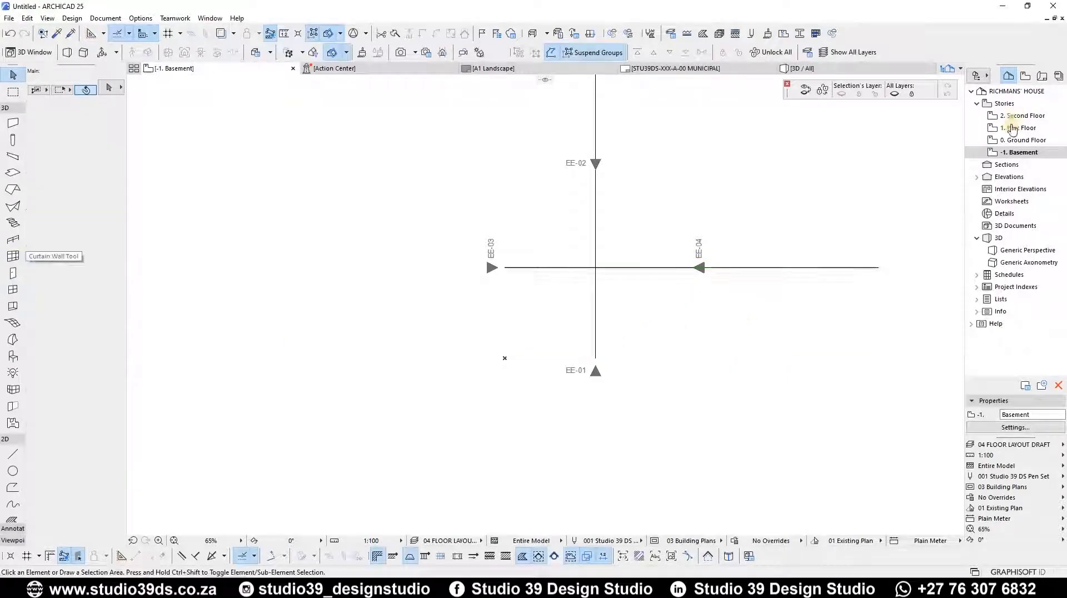
Open the Ground Floor plan and check its height to the next floor in the story settings
right_click(1021, 142)
click(845, 314)
double_click(1008, 141)
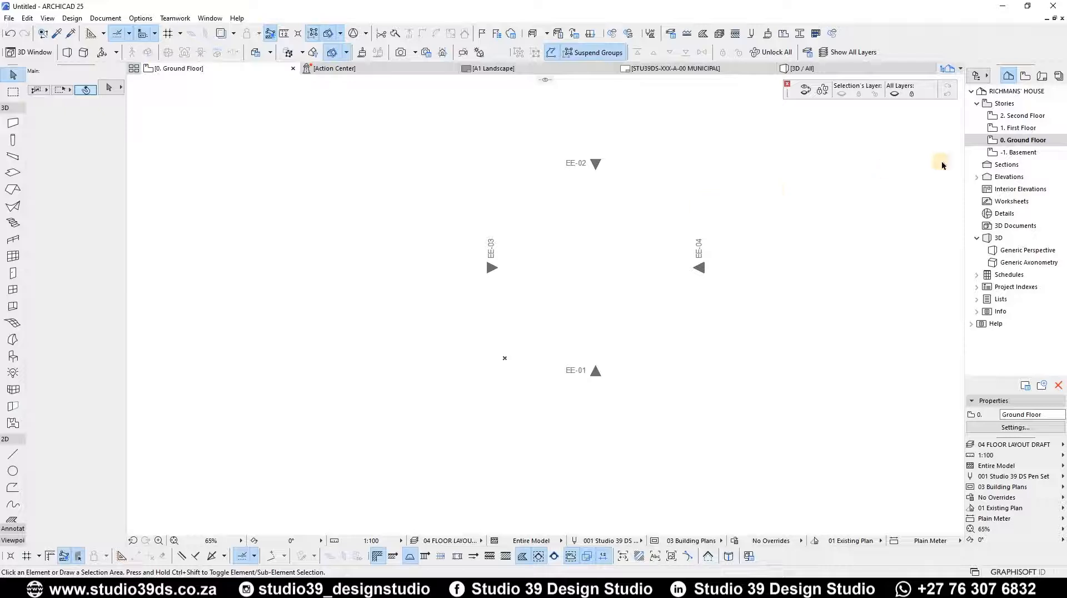
right_click(1023, 140)
click(945, 302)
click(611, 186)
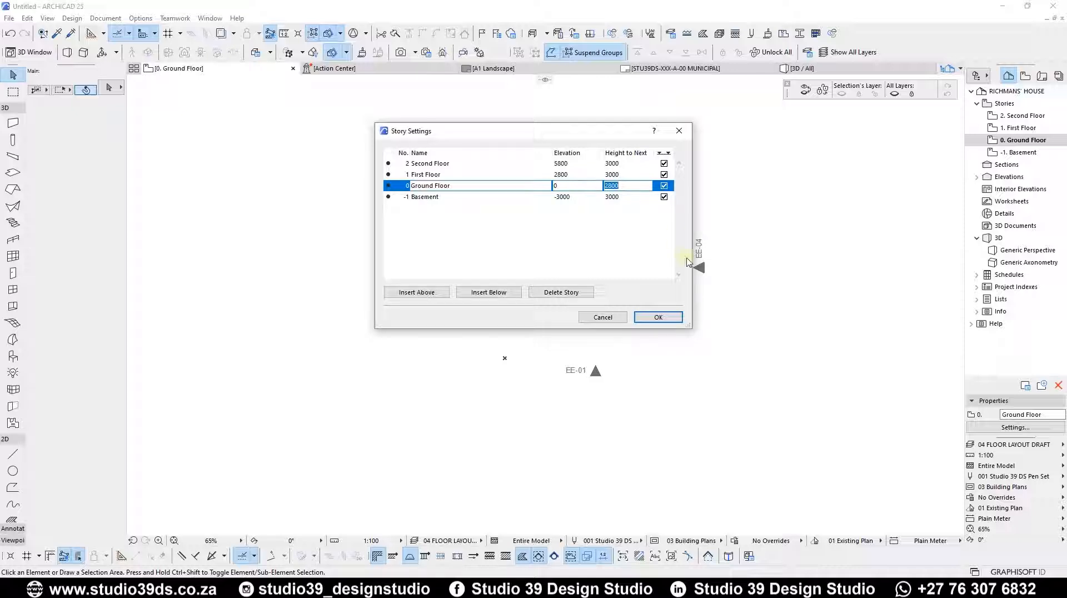
click(658, 318)
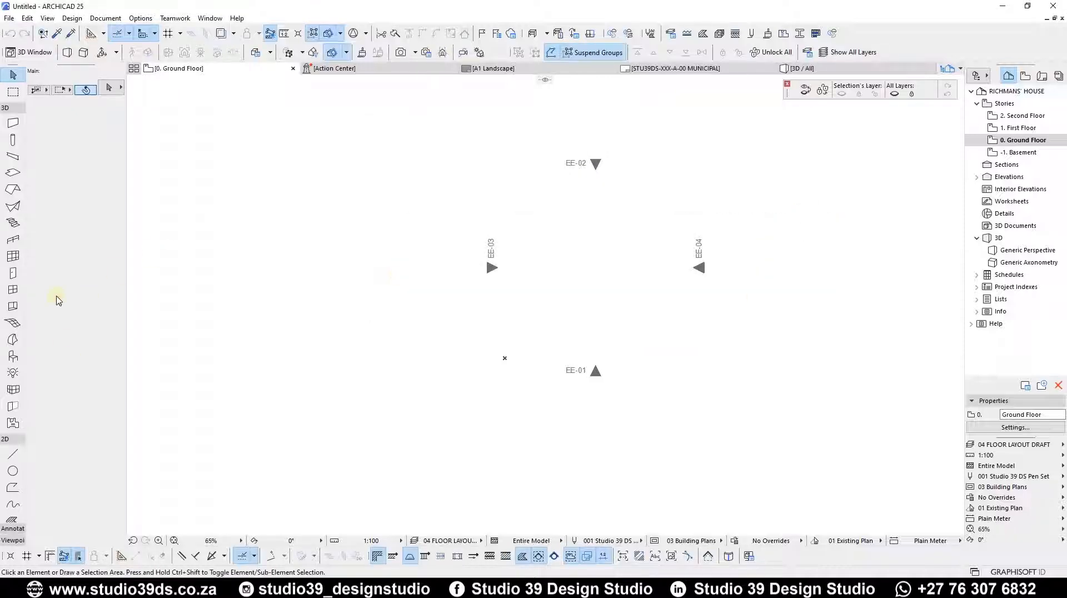
Draw a 300 mm thick Concrete - Structural rectangular slab on the Ground Floor, starting from the project origin
click(12, 172)
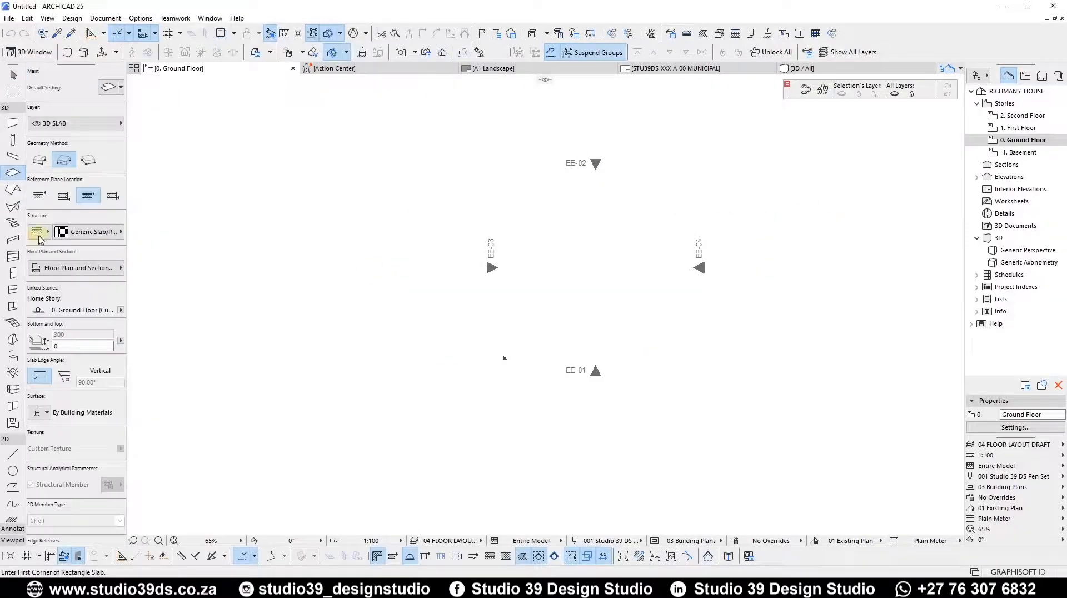
click(504, 358)
click(676, 182)
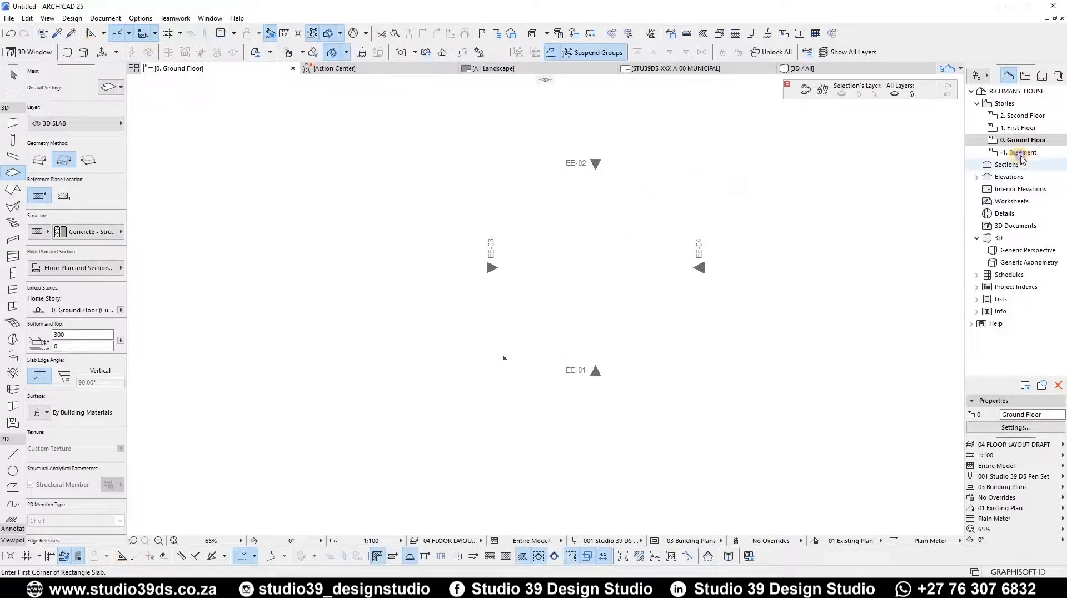
Show the Basement story as the trace reference on the Ground Floor plan
right_click(1023, 154)
click(969, 224)
key(Escape)
Set the Ground Floor slab's uncut line pen and hidden line pen to pen 1 (0.10 mm)
click(672, 246)
click(76, 267)
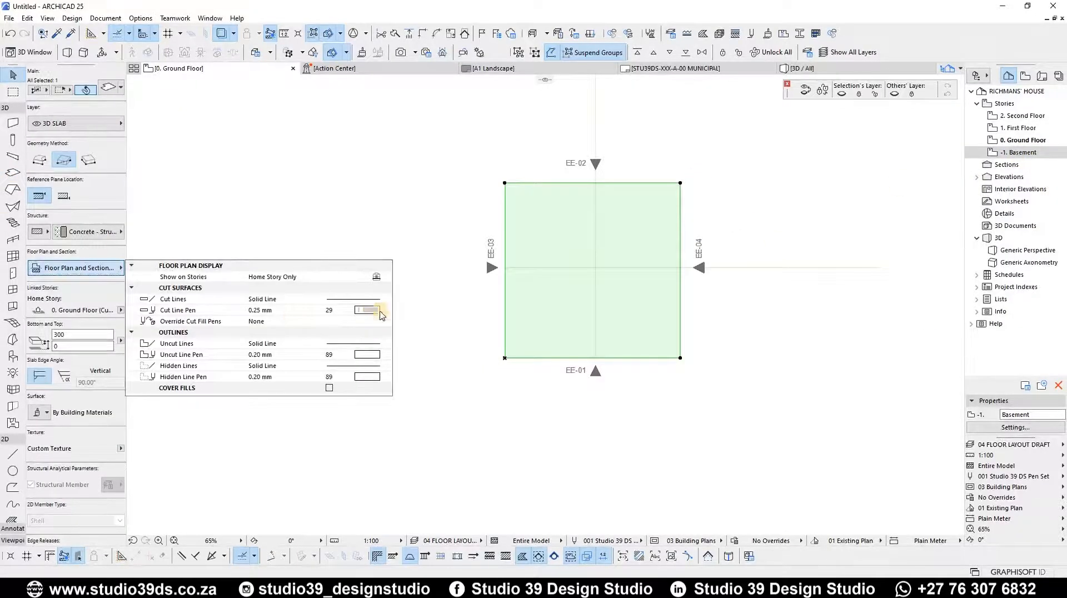
click(376, 355)
click(398, 354)
click(376, 376)
click(396, 376)
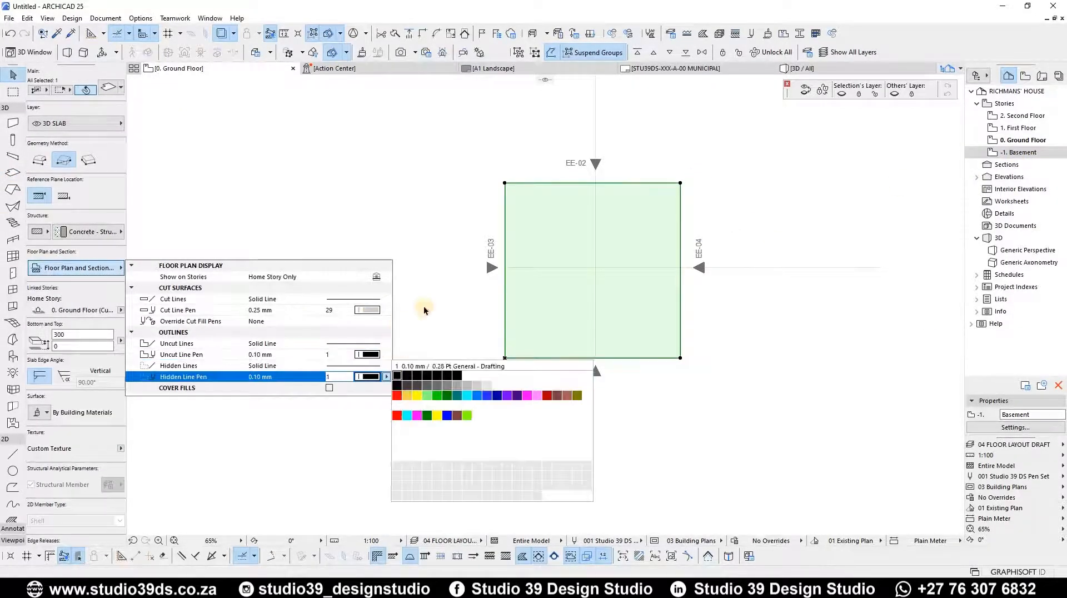
click(425, 308)
key(Escape)
Copy the slab onto the First Floor and set the copy's thickness to 150 mm
click(522, 325)
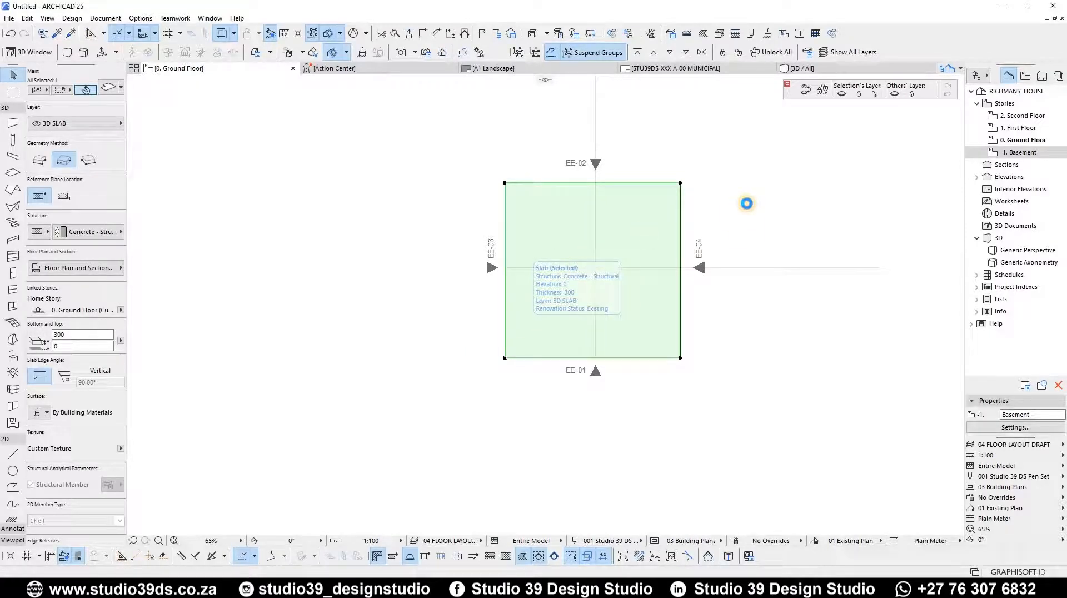
key(ctrl+Up)
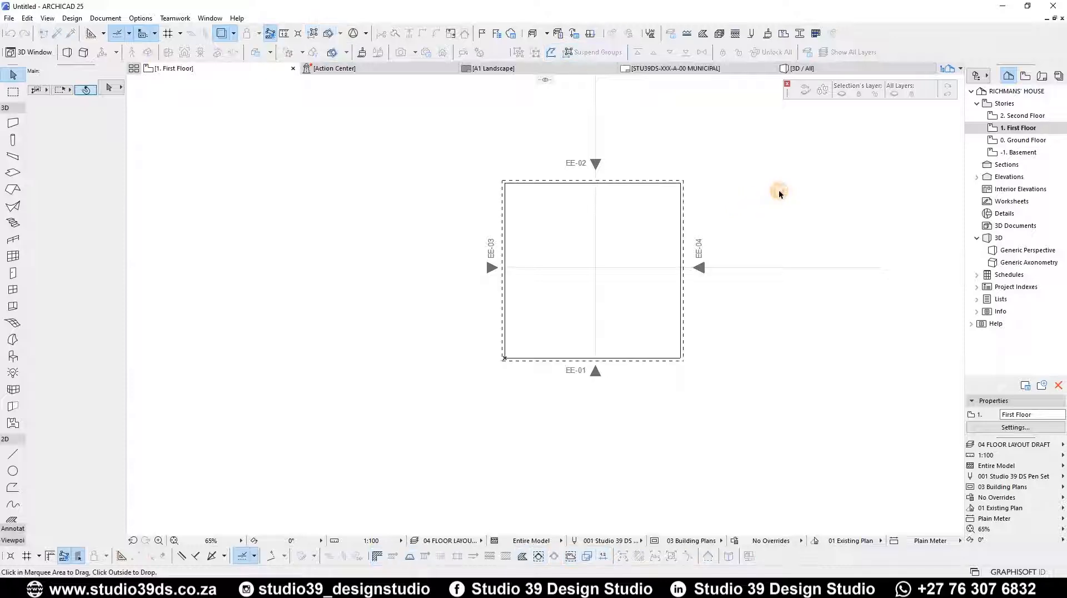
drag(77, 336, 2, 327)
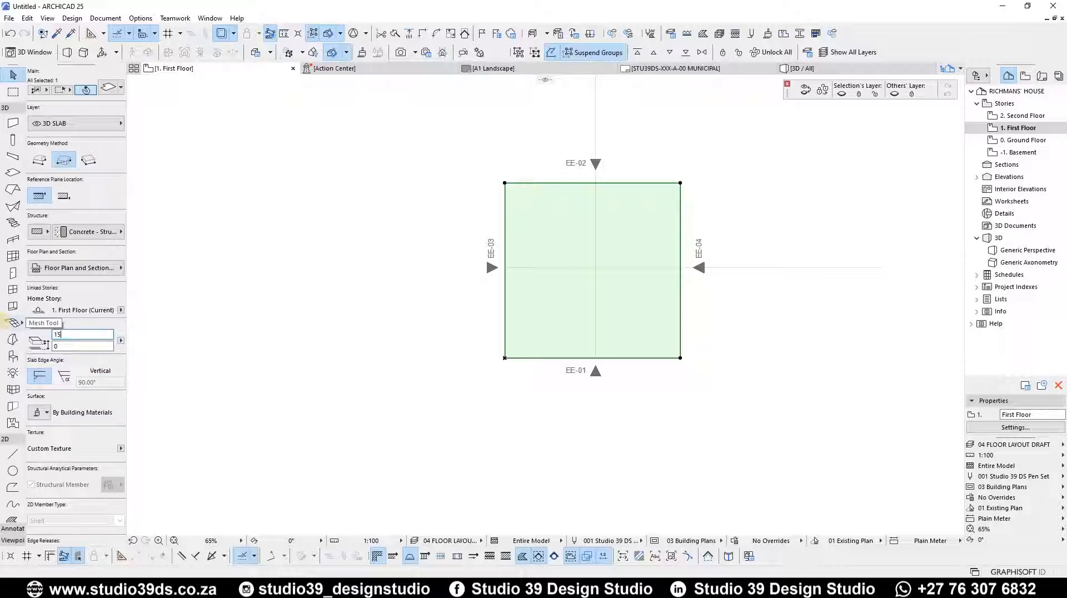
text(150)
key(Return)
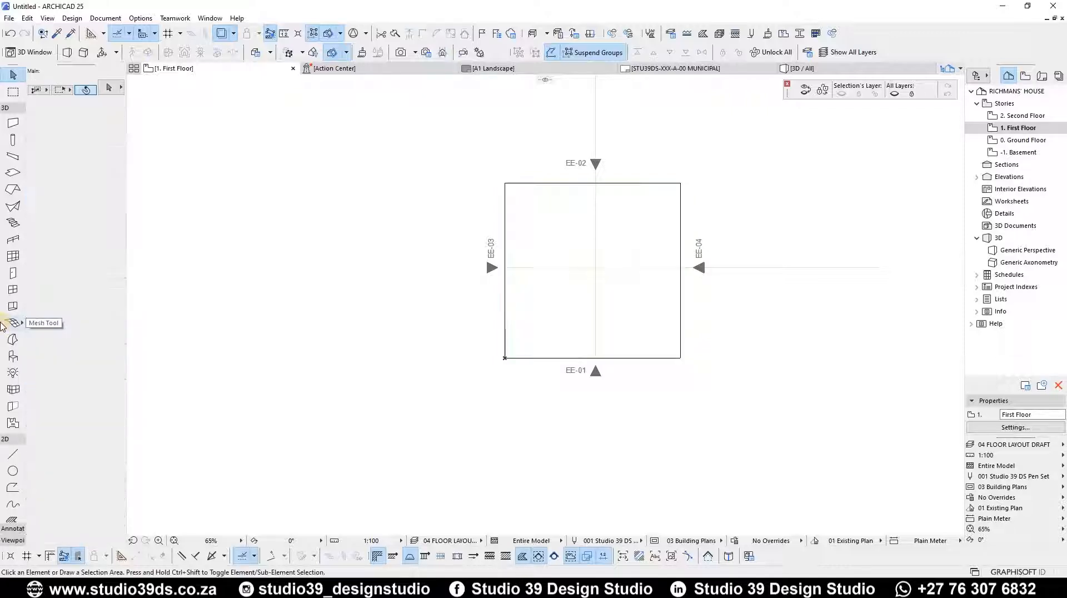
Select both slabs in the 3D view and override their top surfaces with Tiles - Tan 30x30
key(F3)
shift+middle_drag(485, 343, 388, 190)
click(387, 190)
click(378, 314)
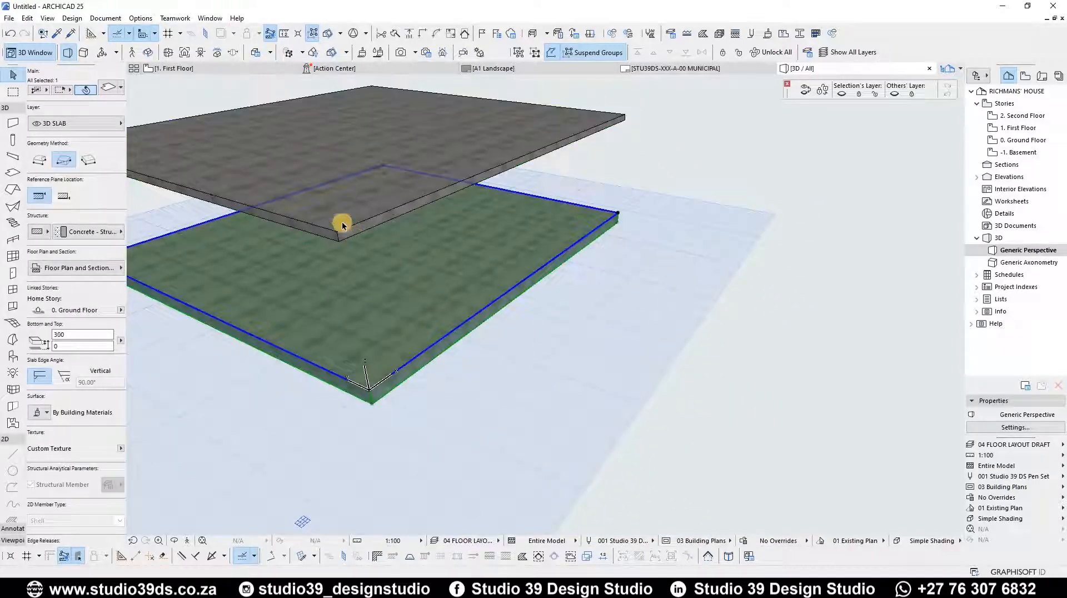
shift+click(280, 166)
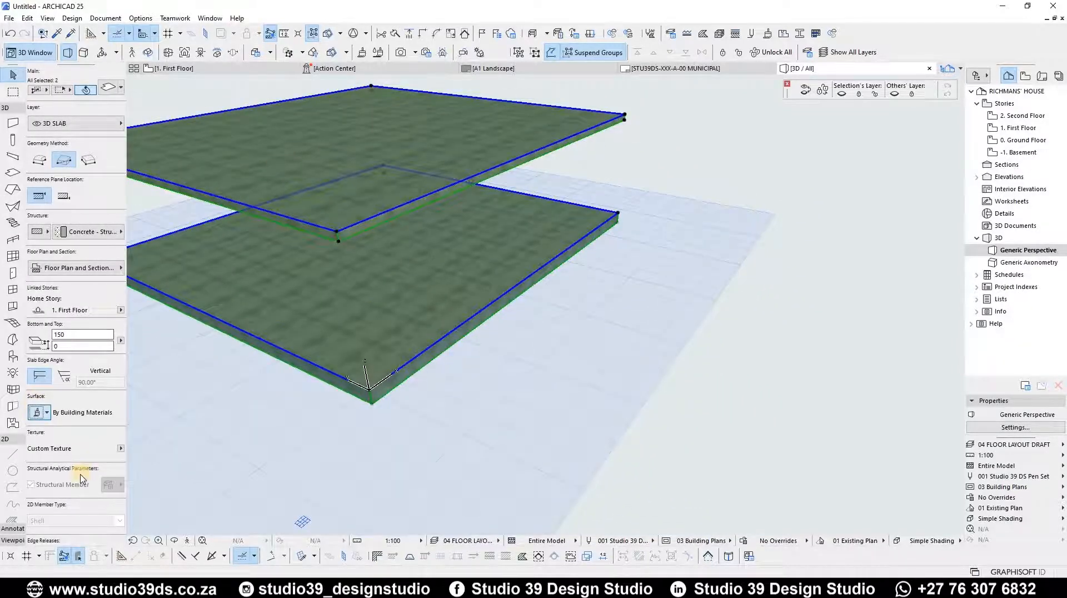
click(34, 414)
click(38, 469)
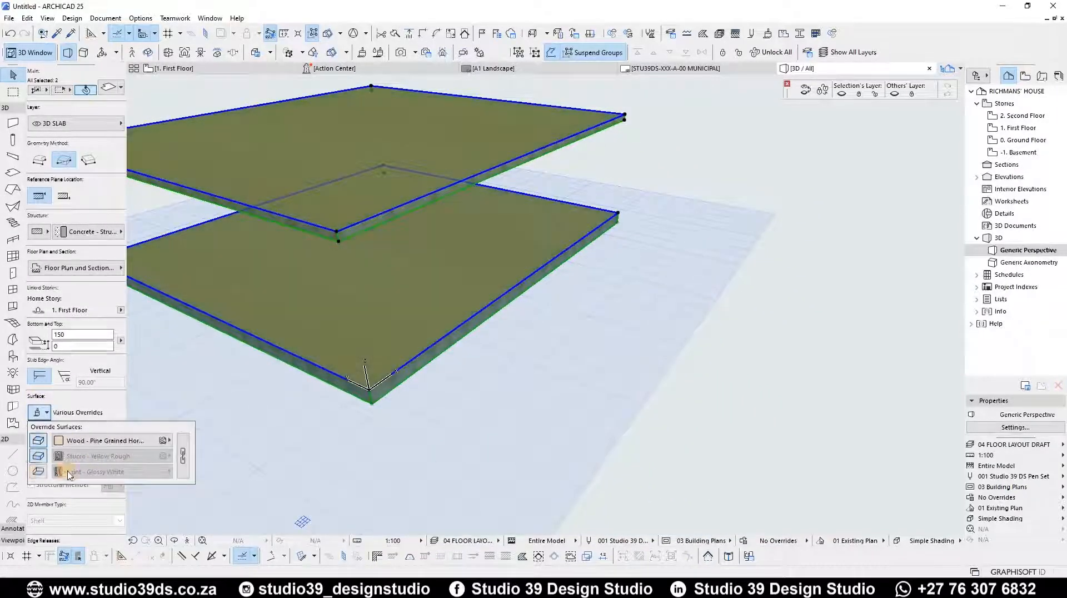
click(113, 440)
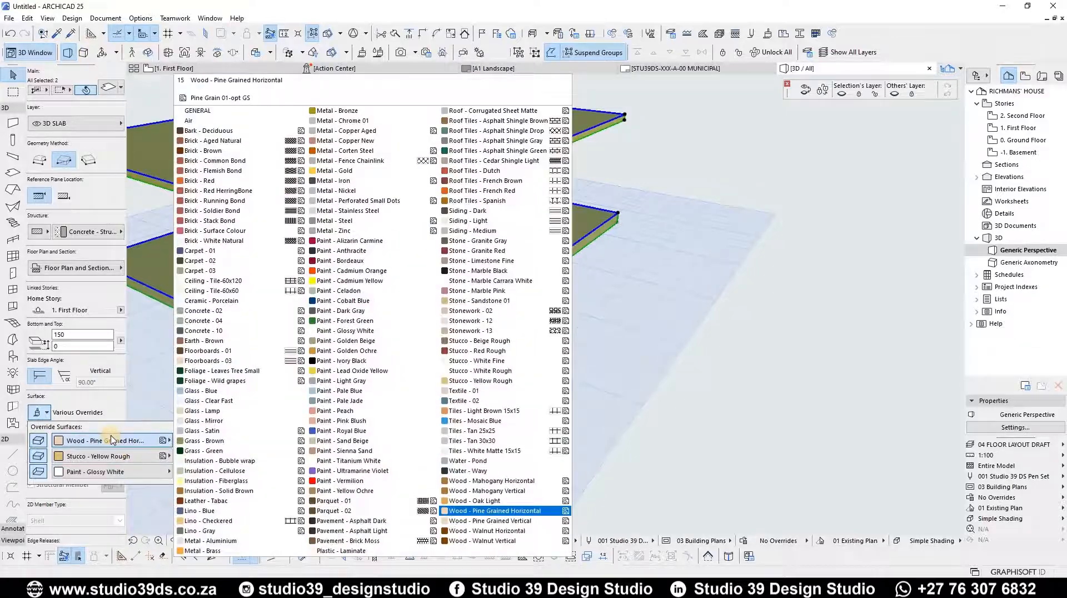
click(483, 440)
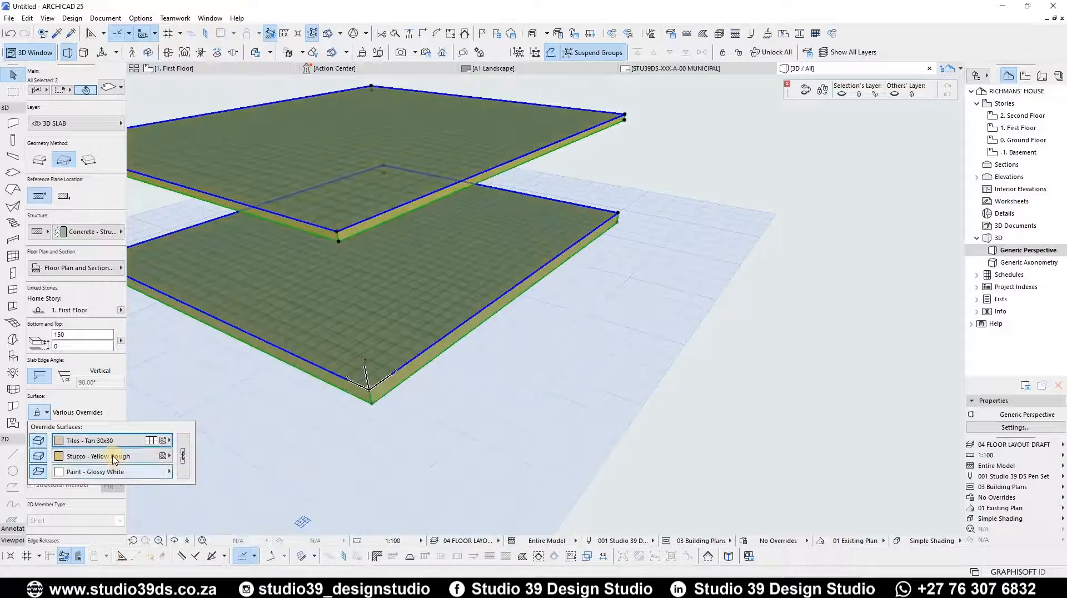
Override both slabs' edge surfaces with Tiles - Tan 30x30 and their bottom surfaces with Stucco - White Rough
click(98, 456)
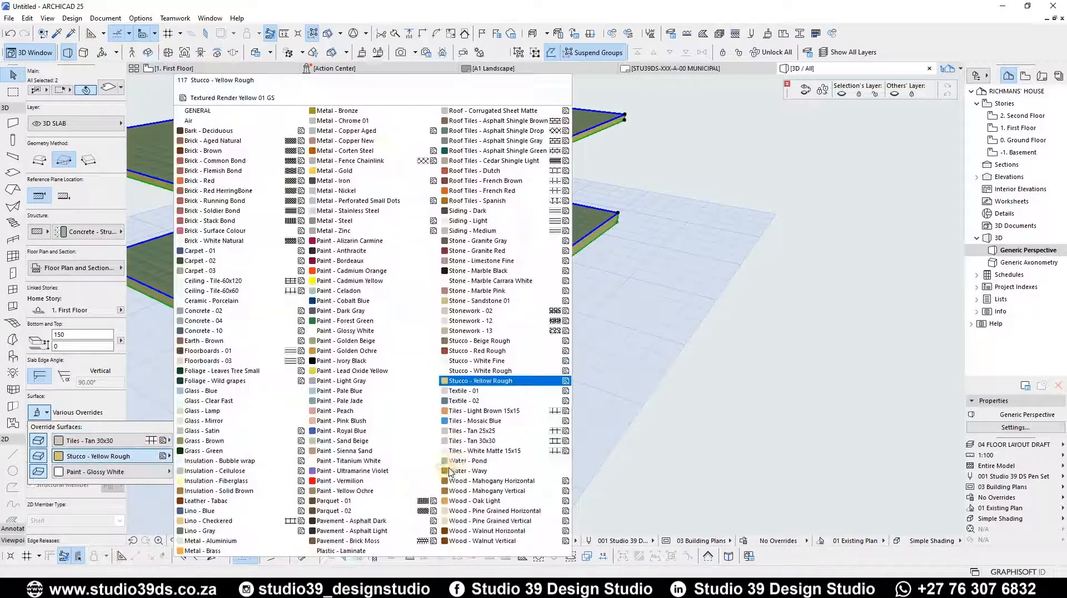
click(461, 443)
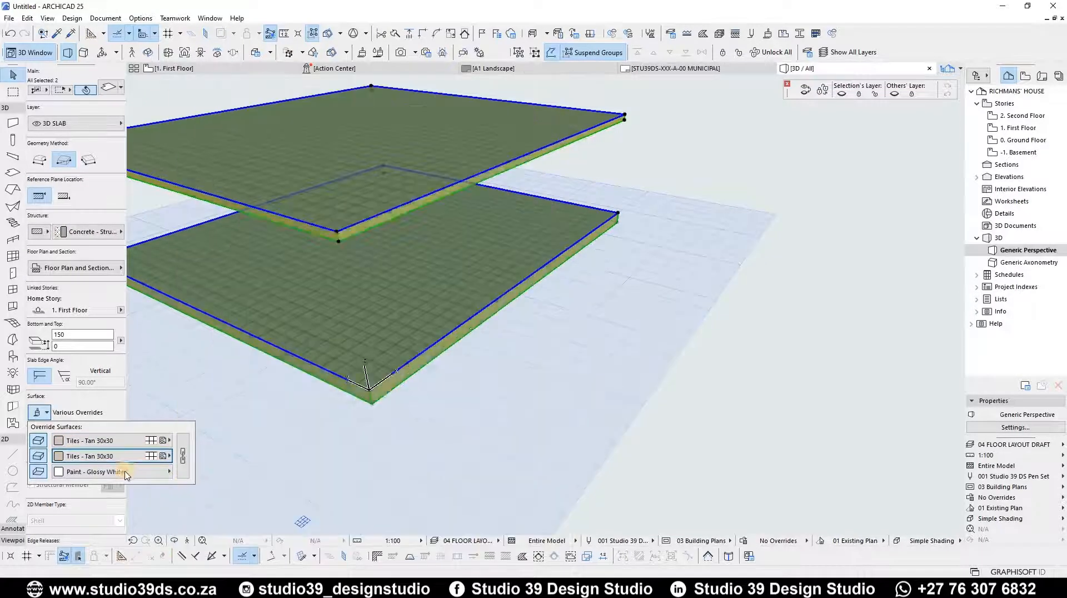
click(98, 471)
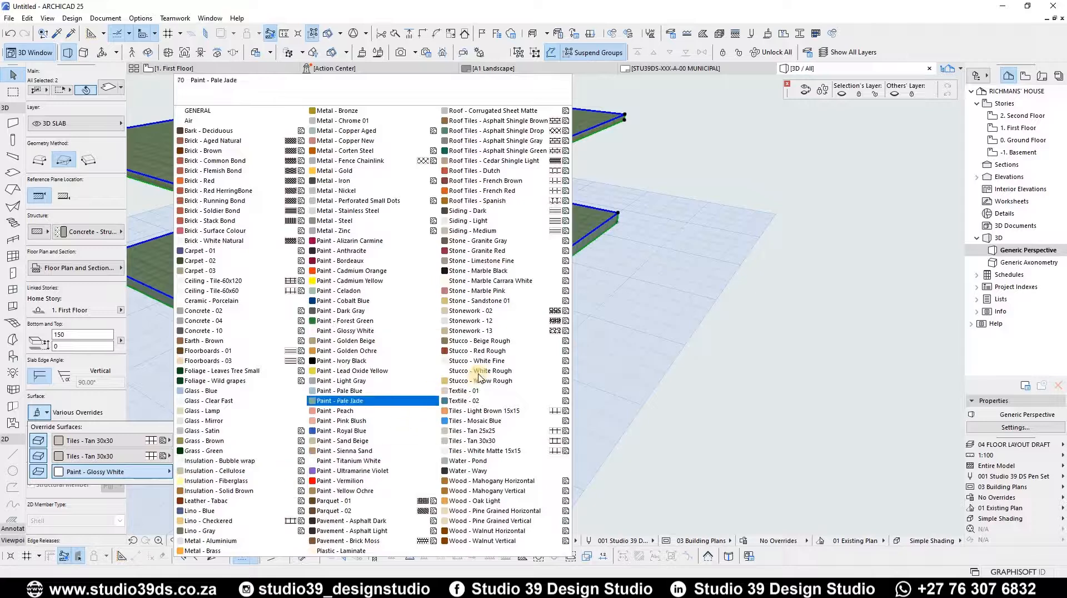
click(508, 371)
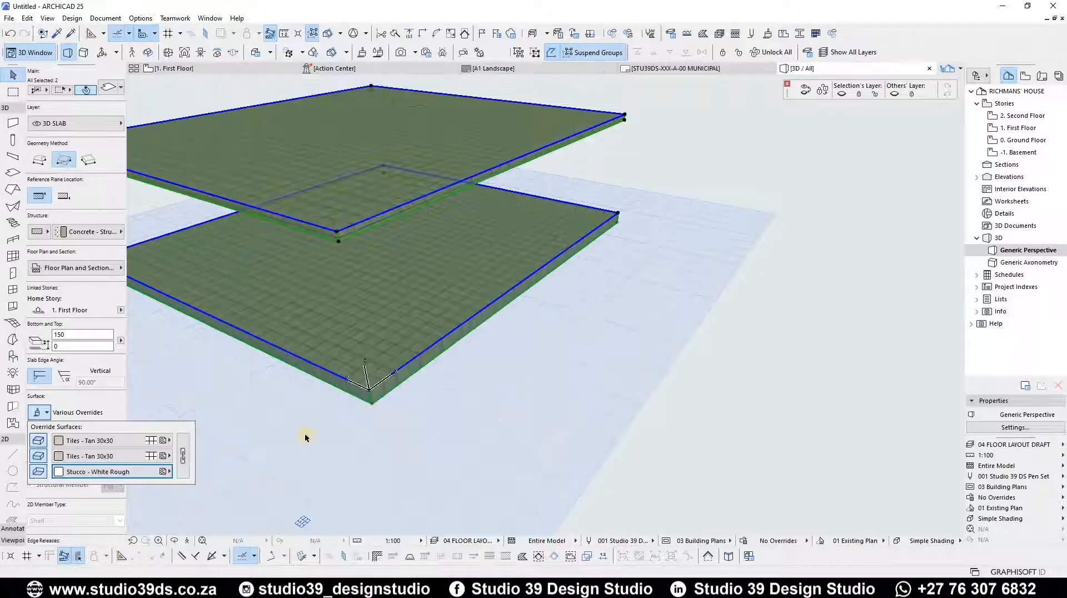
click(536, 393)
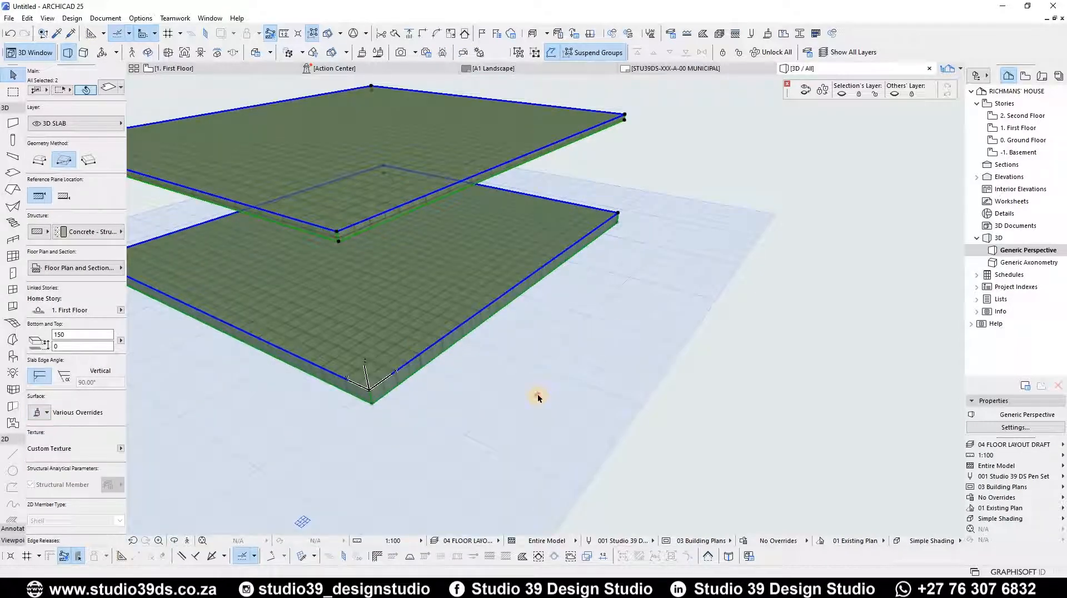
click(536, 393)
On the First Floor plan, load the Concrete Stair - without Finish favorite for the Stair tool and assign it to layer 3D STAIR
key(F2)
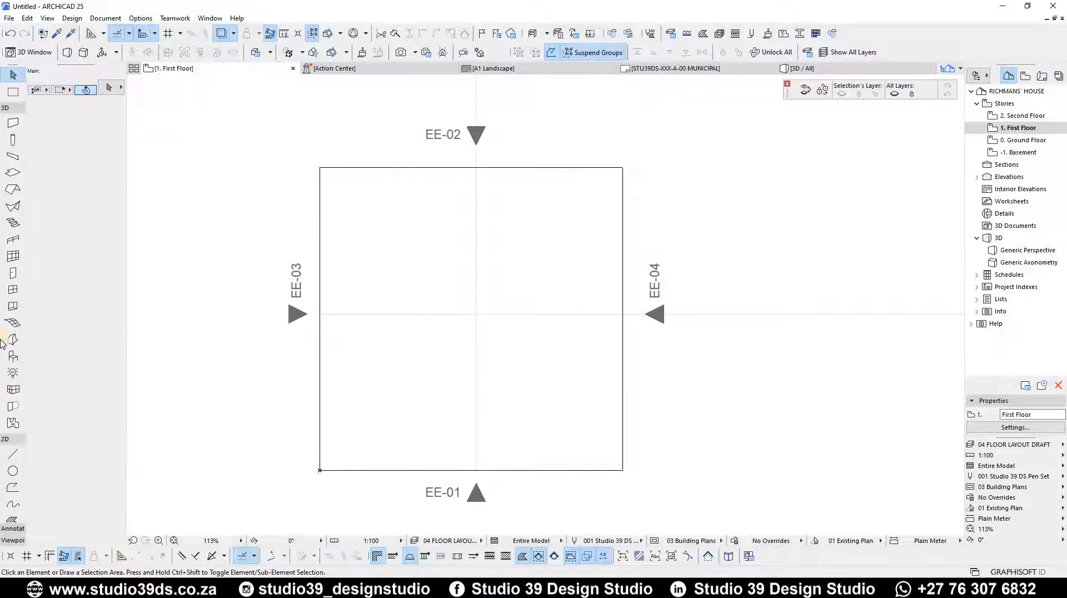
click(11, 223)
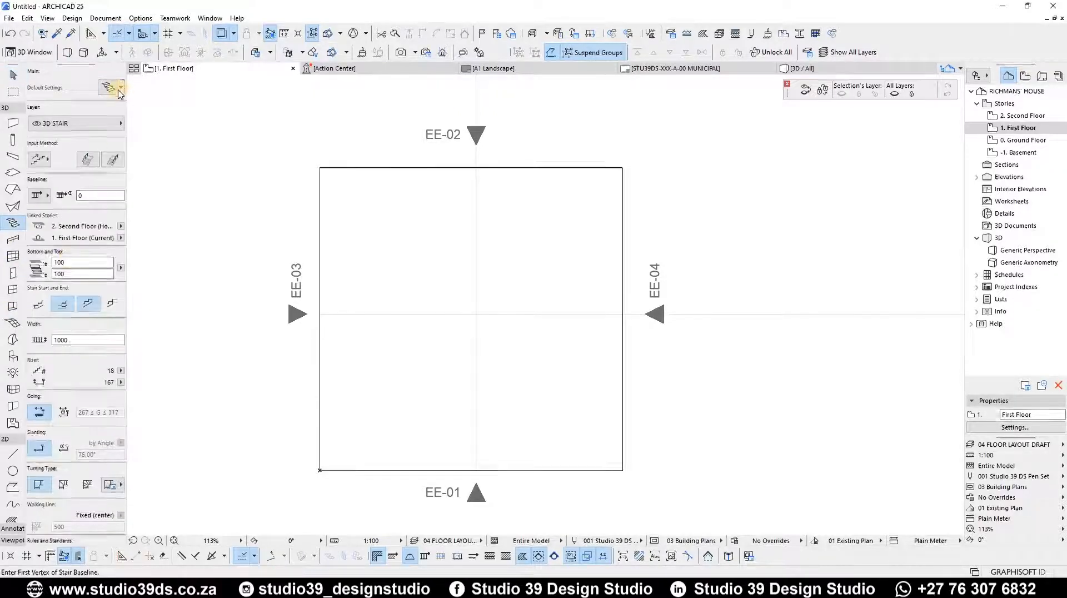
click(121, 89)
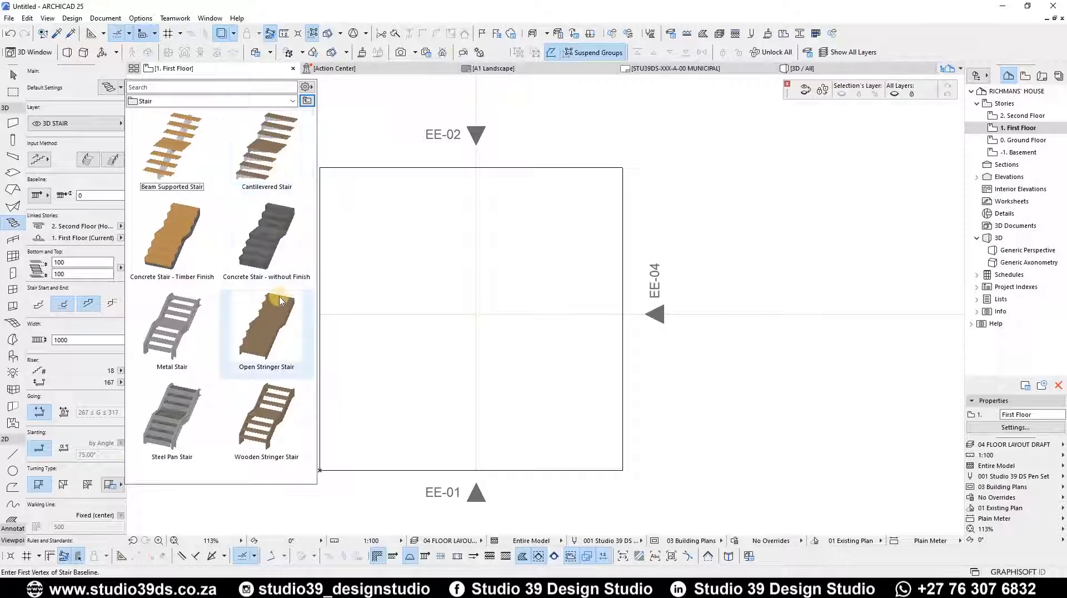
click(273, 244)
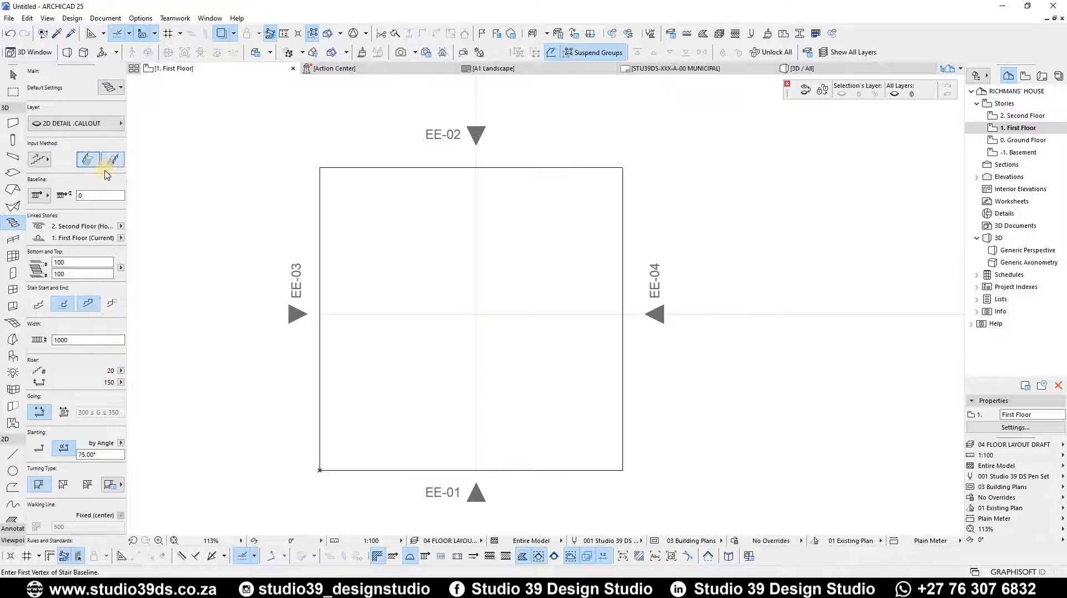
click(88, 161)
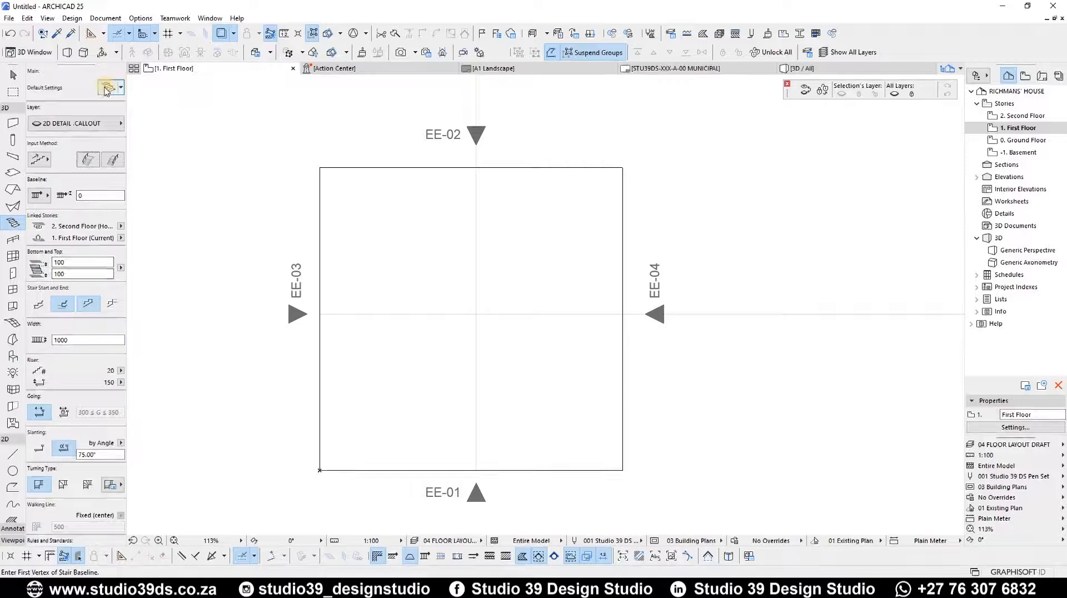
click(84, 123)
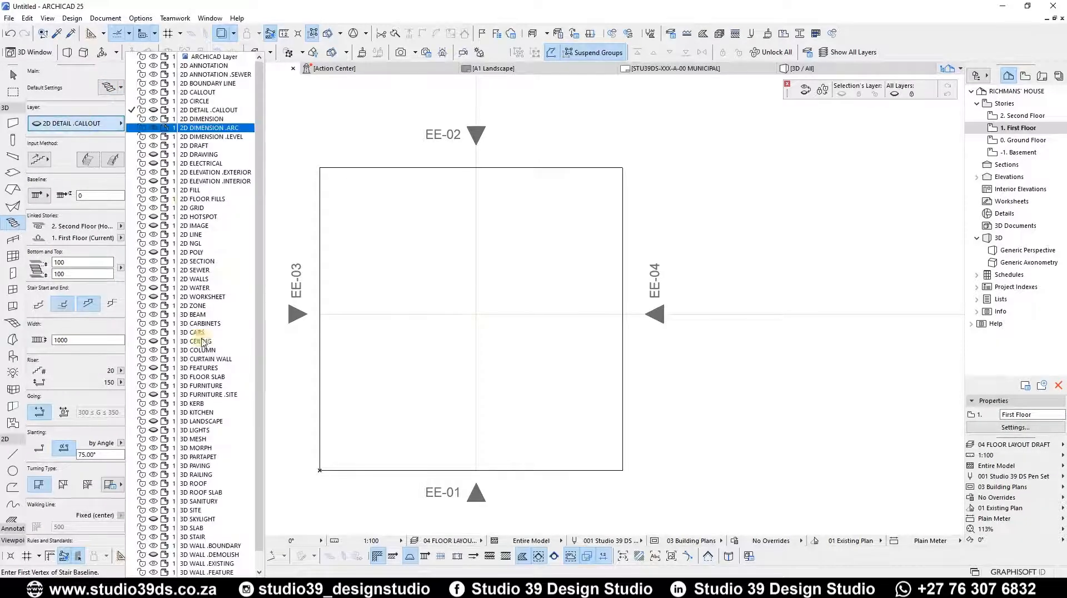
click(205, 539)
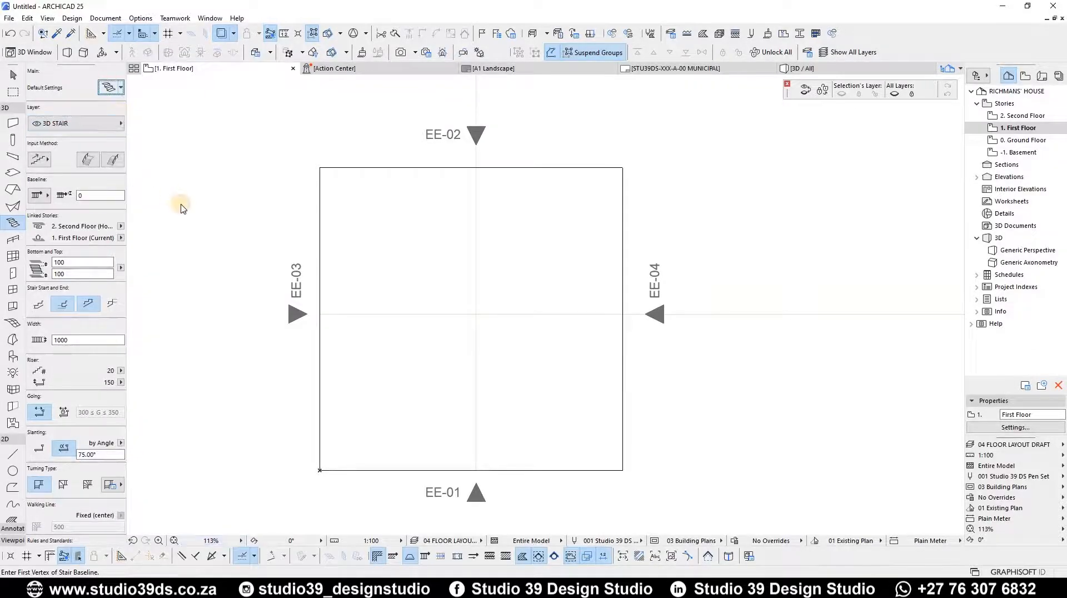
Override all four surfaces of the default stair's monolithic flight with Wood - Oak Light
key(ctrl+t)
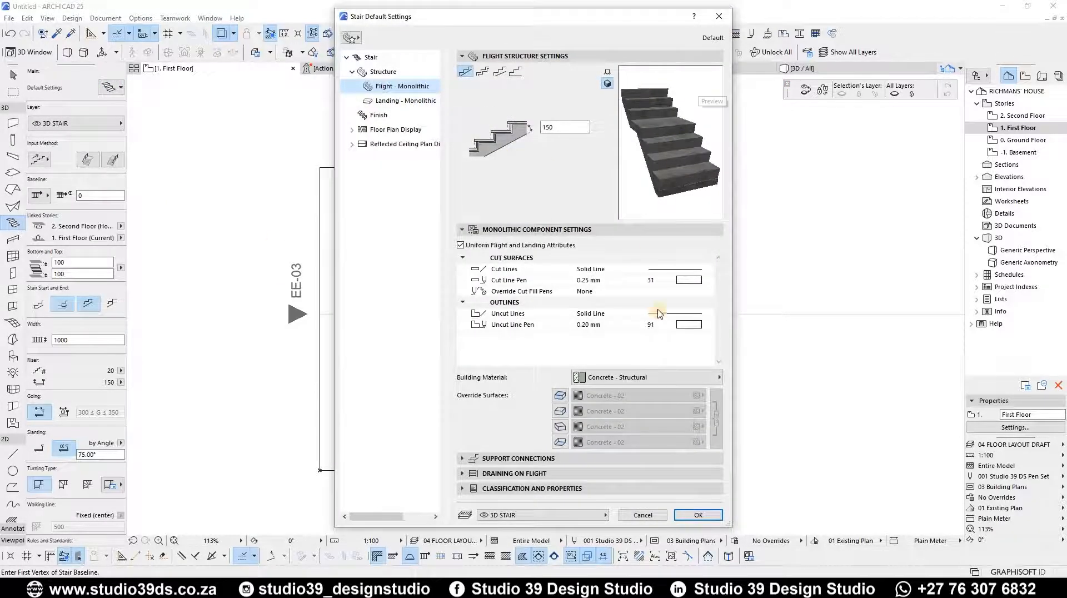
click(559, 412)
click(560, 427)
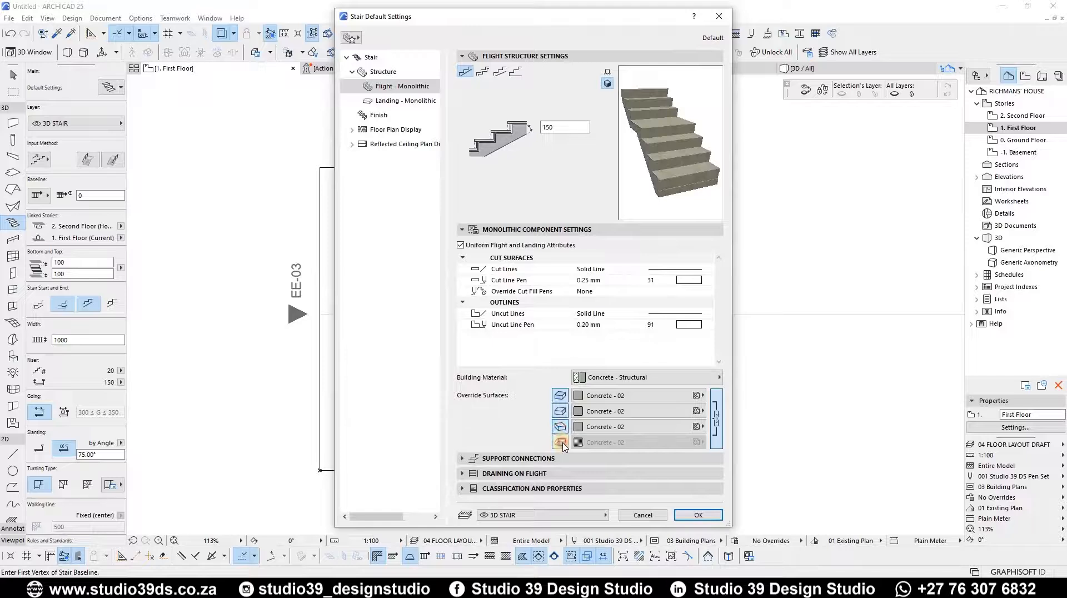
click(595, 396)
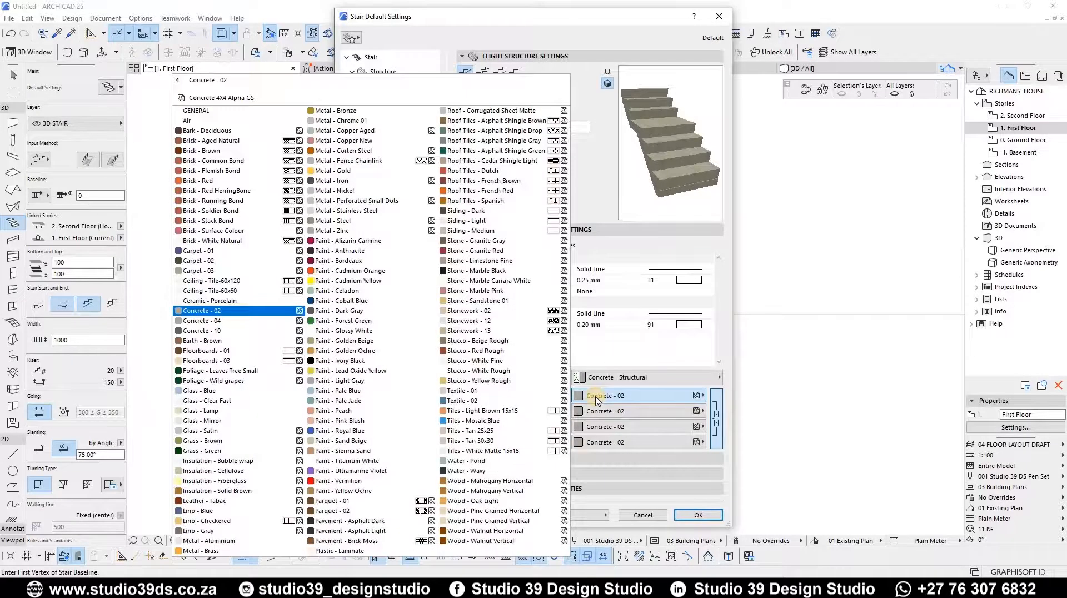
click(728, 434)
click(638, 396)
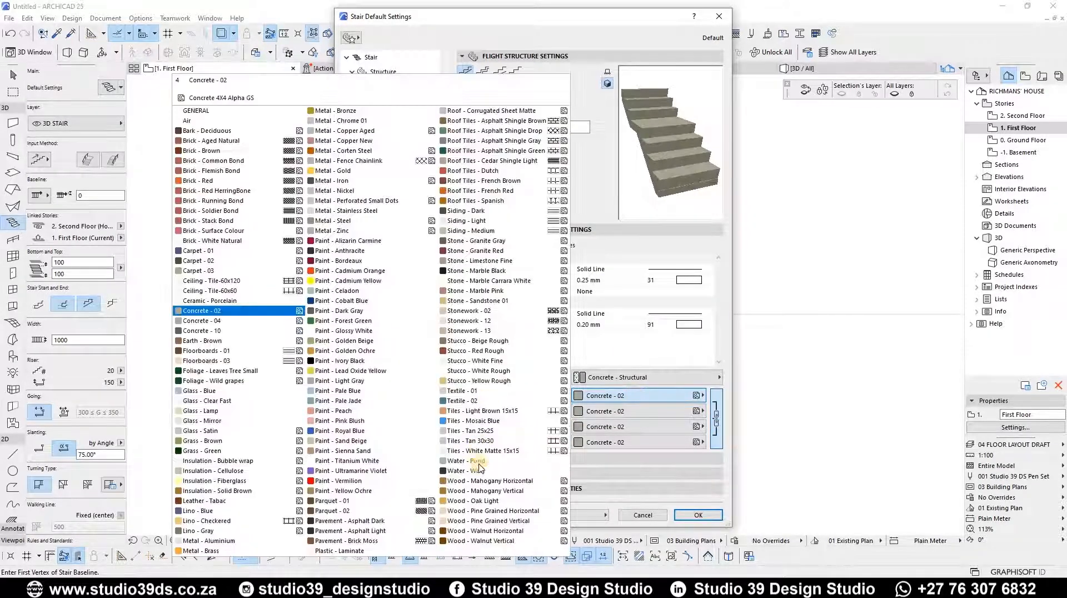
click(464, 501)
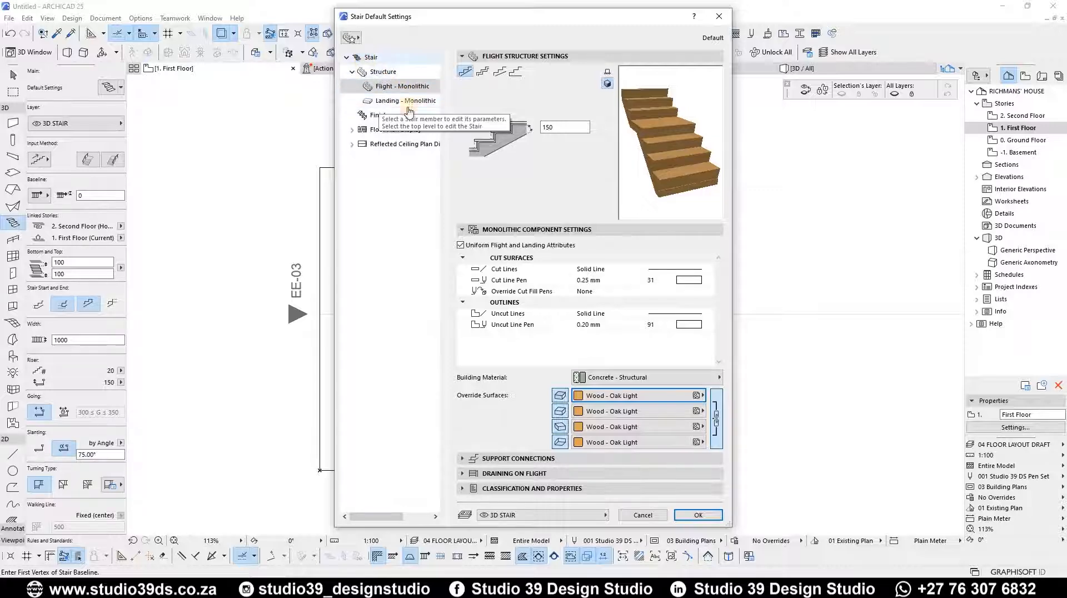
Set the default stair's baseline to the centre position in the stair's geometry and positioning settings
click(370, 58)
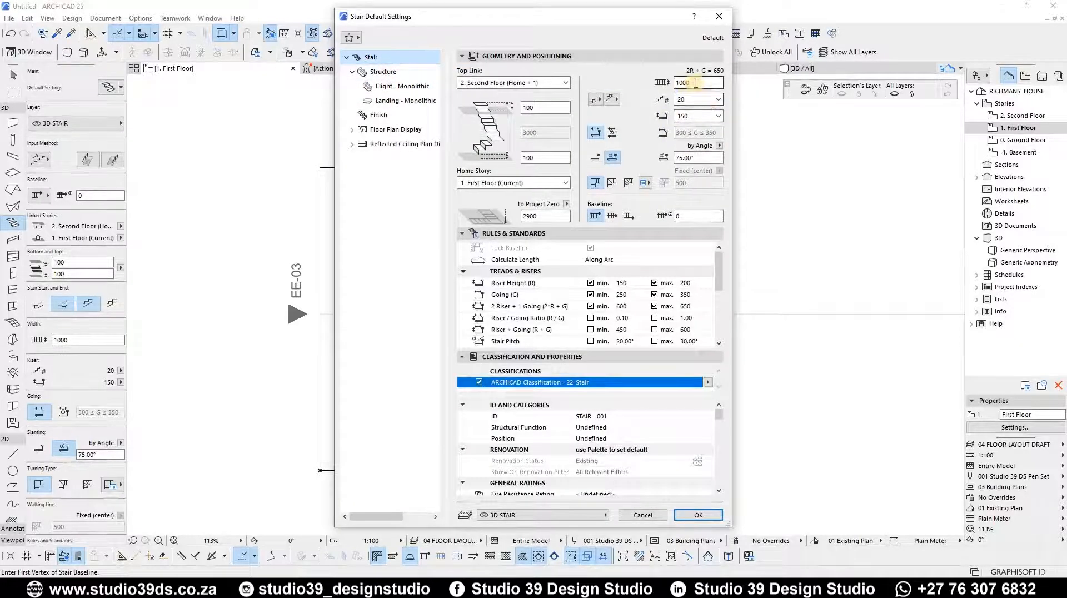
double_click(680, 82)
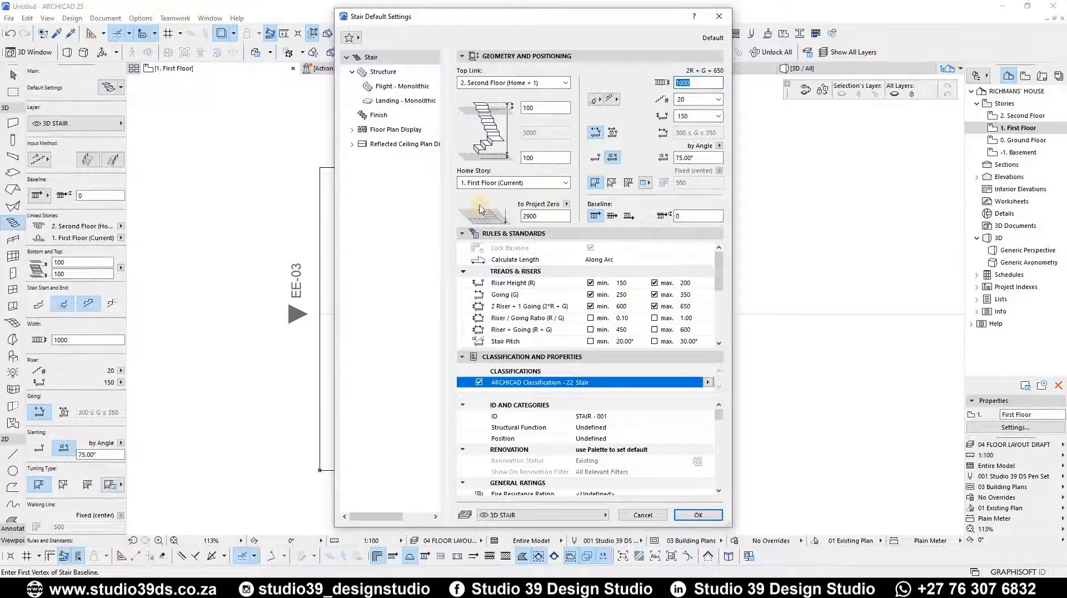
click(611, 217)
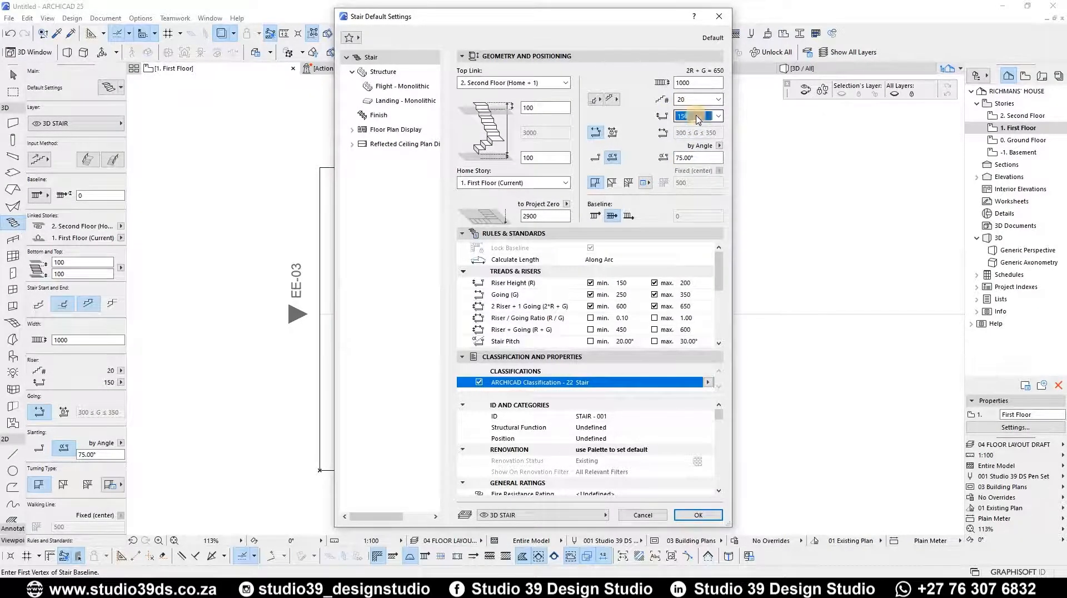
click(698, 119)
click(698, 119)
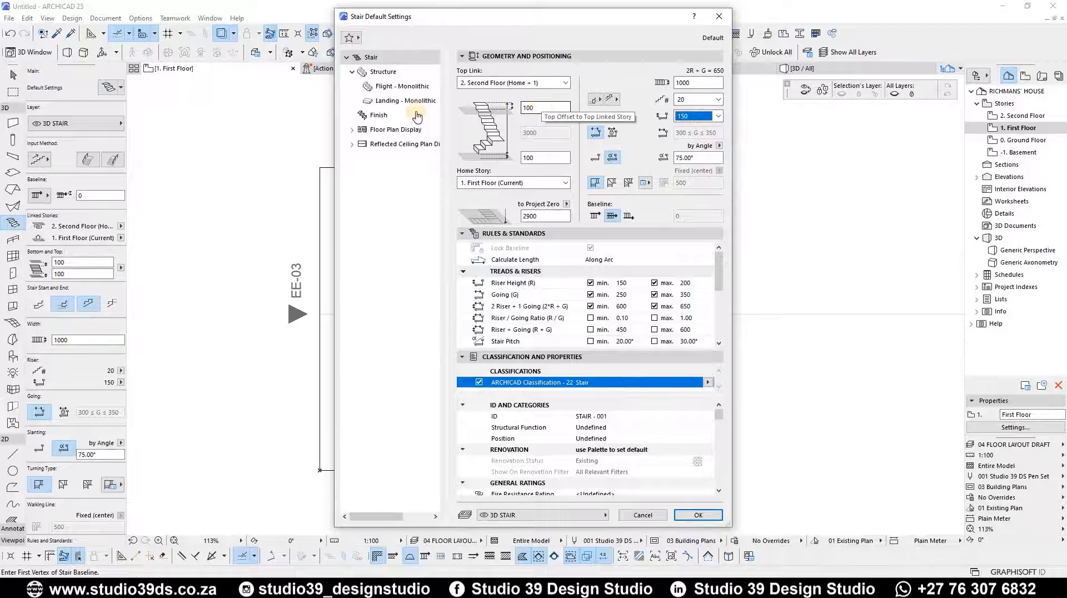
Set the default stair's top and bottom story offsets to 0 and its home story to Ground Floor
drag(533, 108, 419, 114)
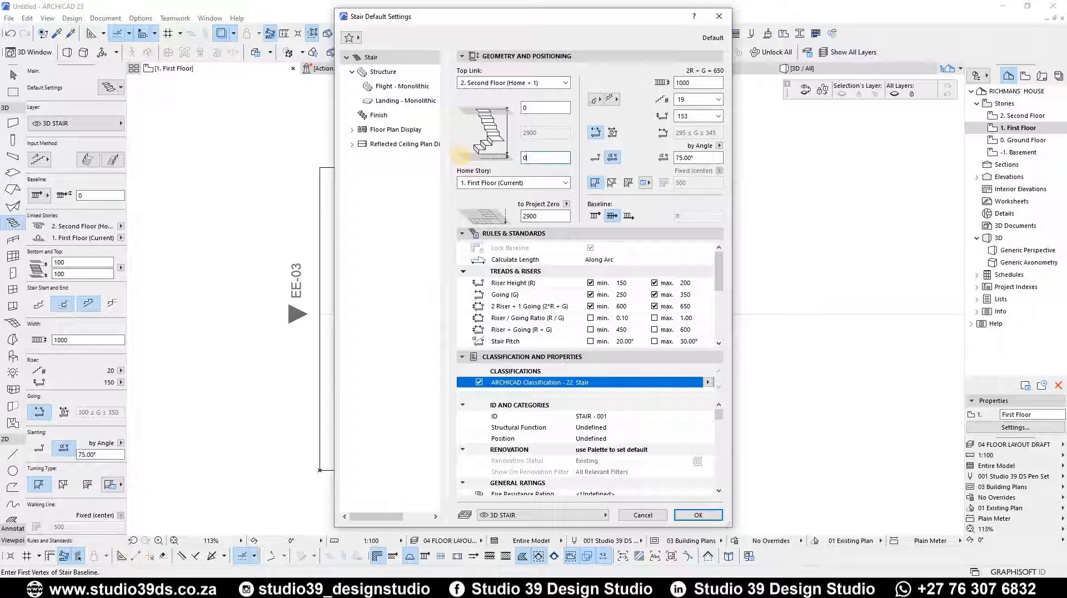
click(529, 185)
click(494, 220)
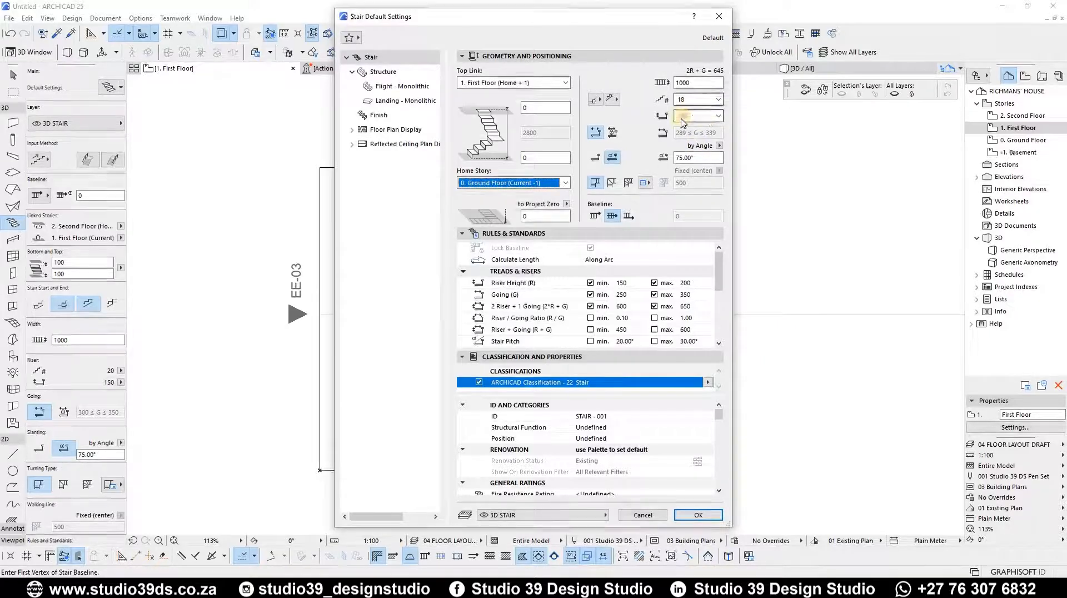
Give the default stair a fixed going depth of 250 mm, a 175 mm riser height and non-slanted risers
click(614, 133)
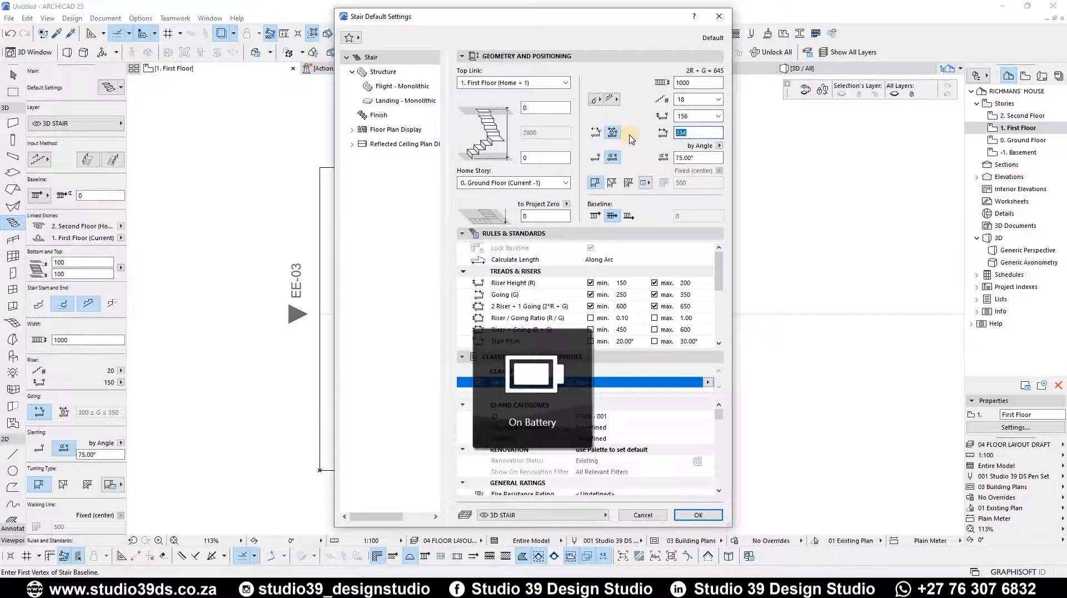
text(289)
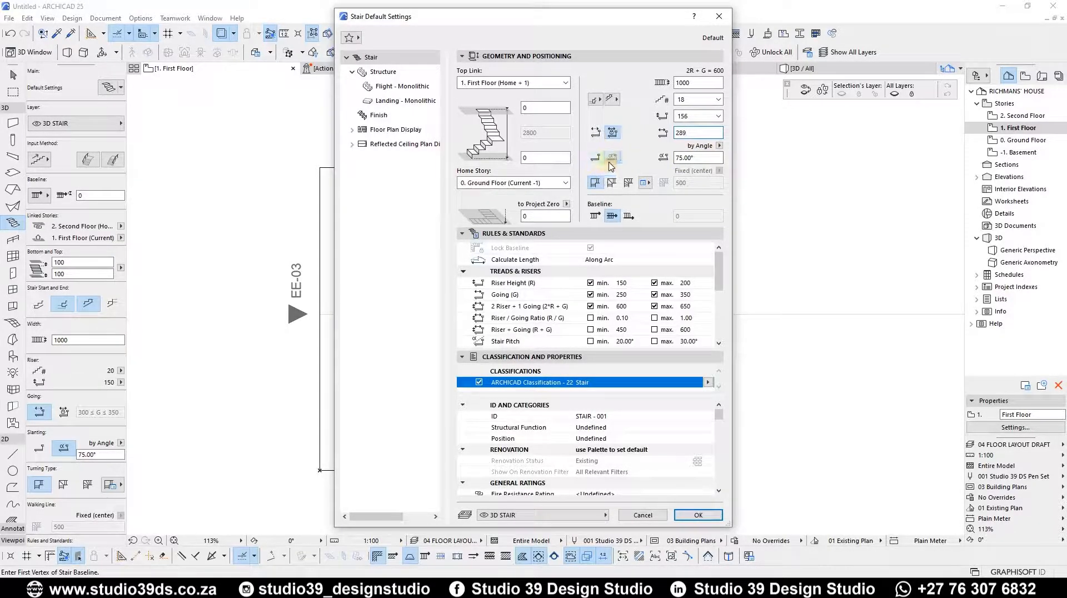
click(704, 118)
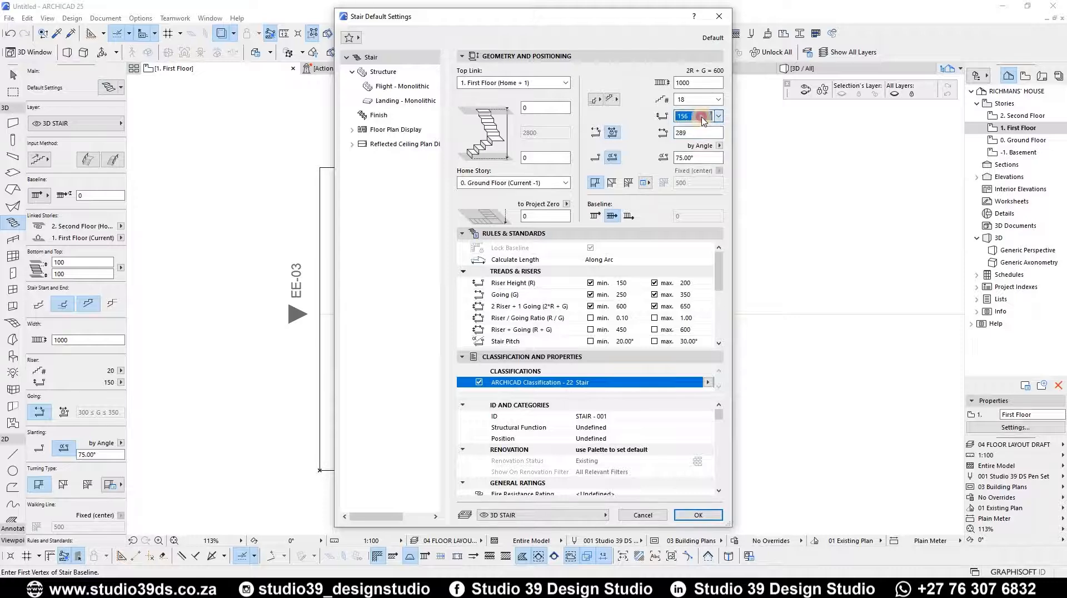
click(701, 119)
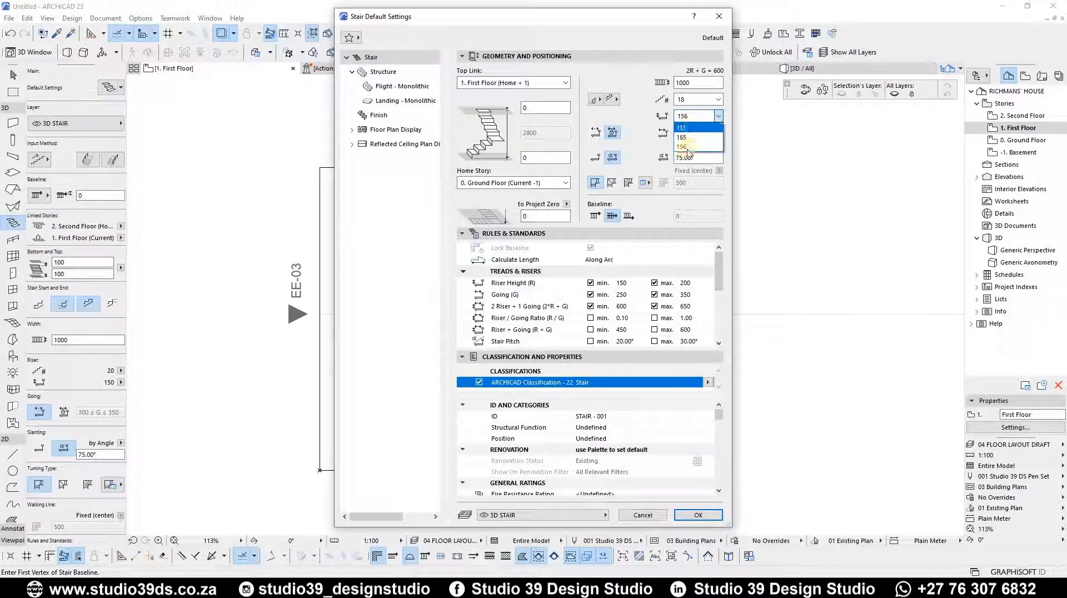
click(600, 139)
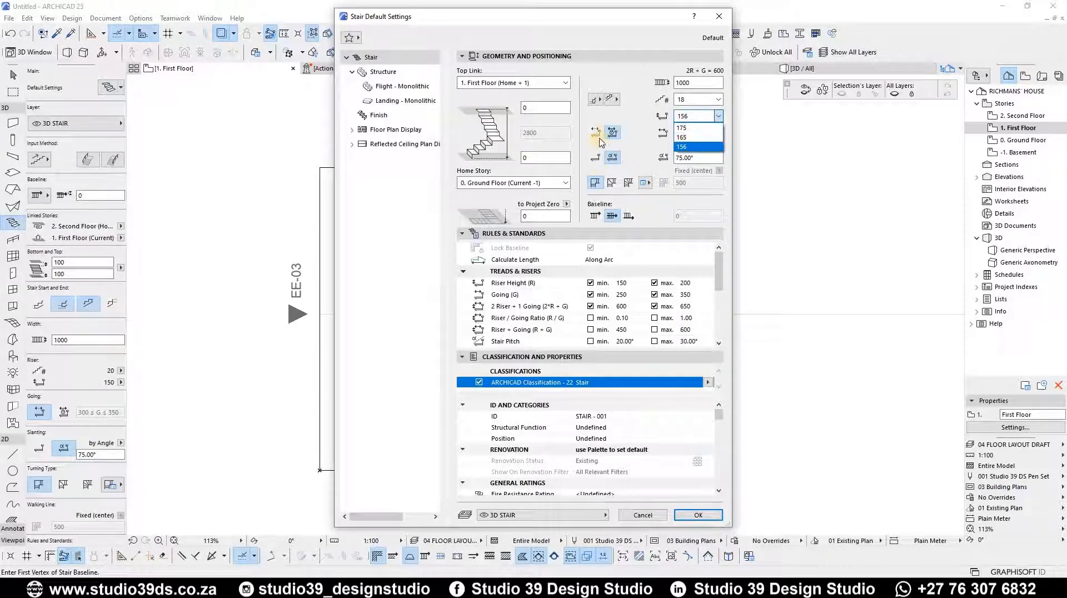
click(598, 137)
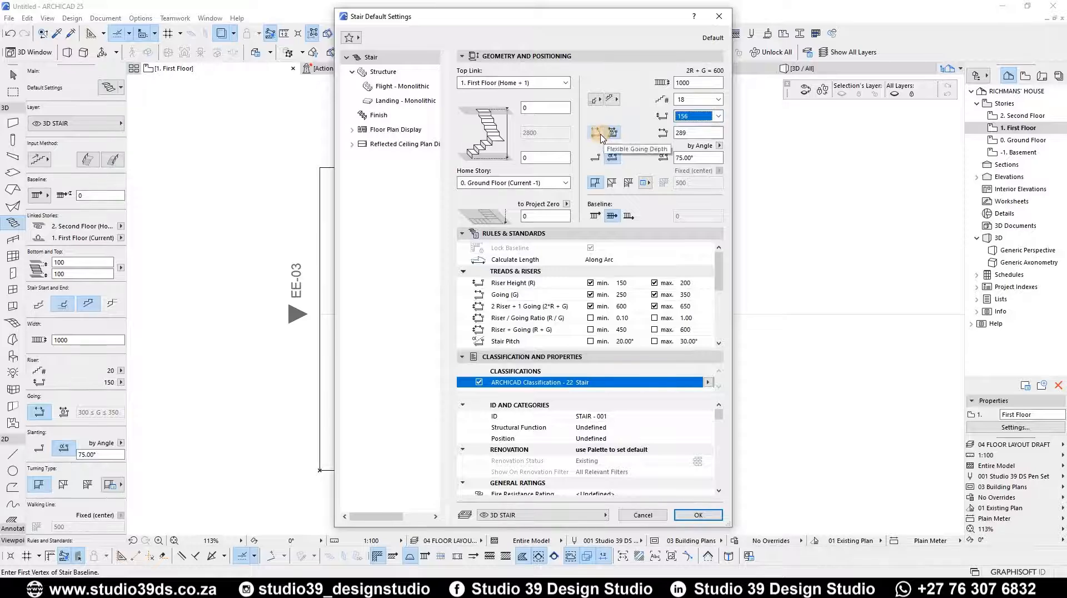
click(612, 135)
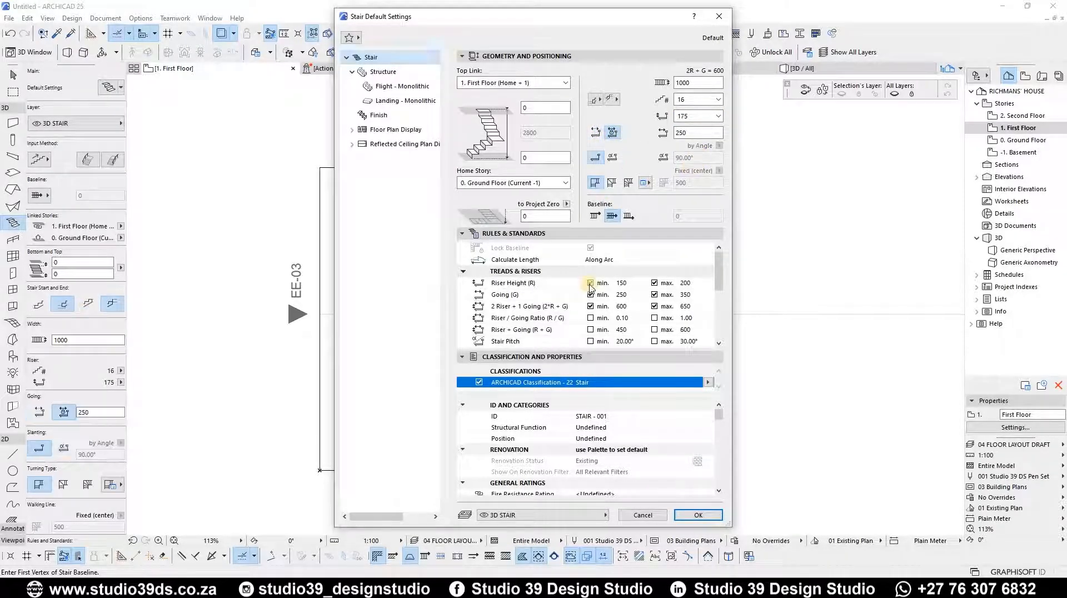
Disable the minimum and maximum tread and riser limits, and set both the riser height and the going to 200 mm
click(689, 285)
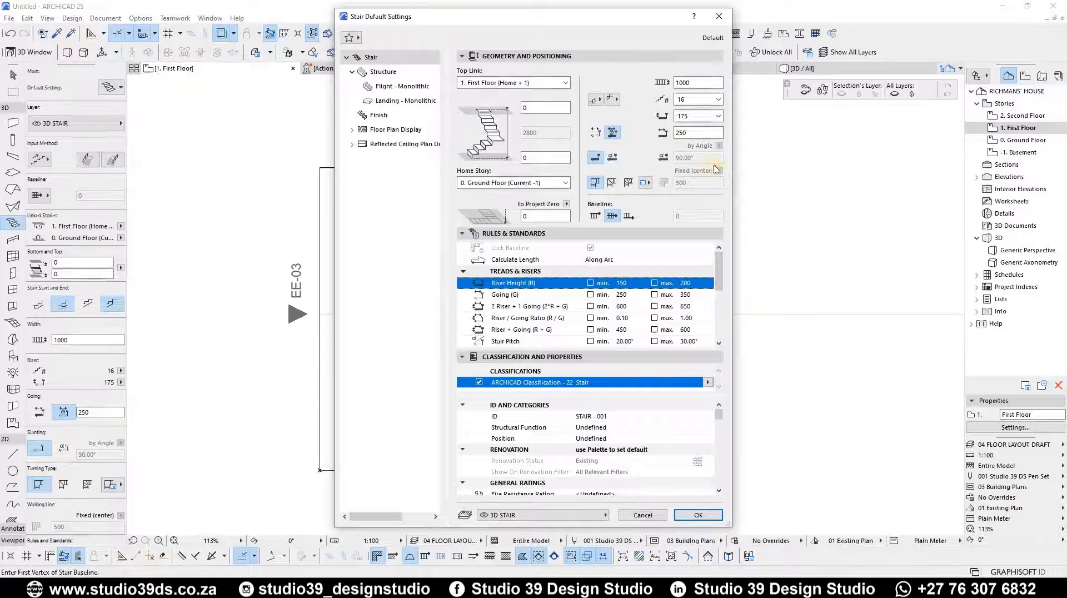
click(718, 116)
click(689, 119)
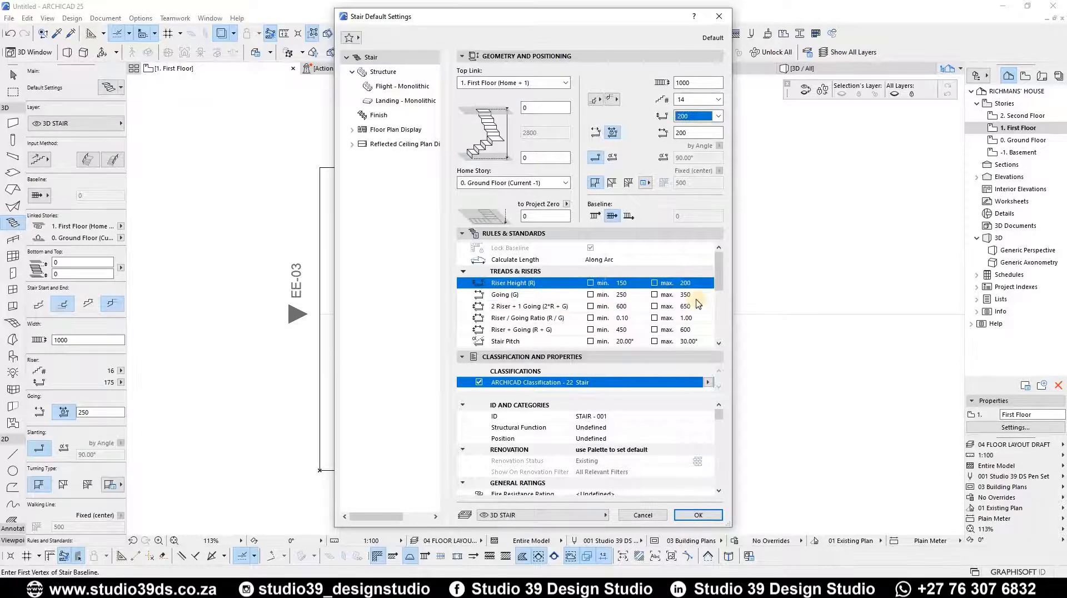
key(Tab)
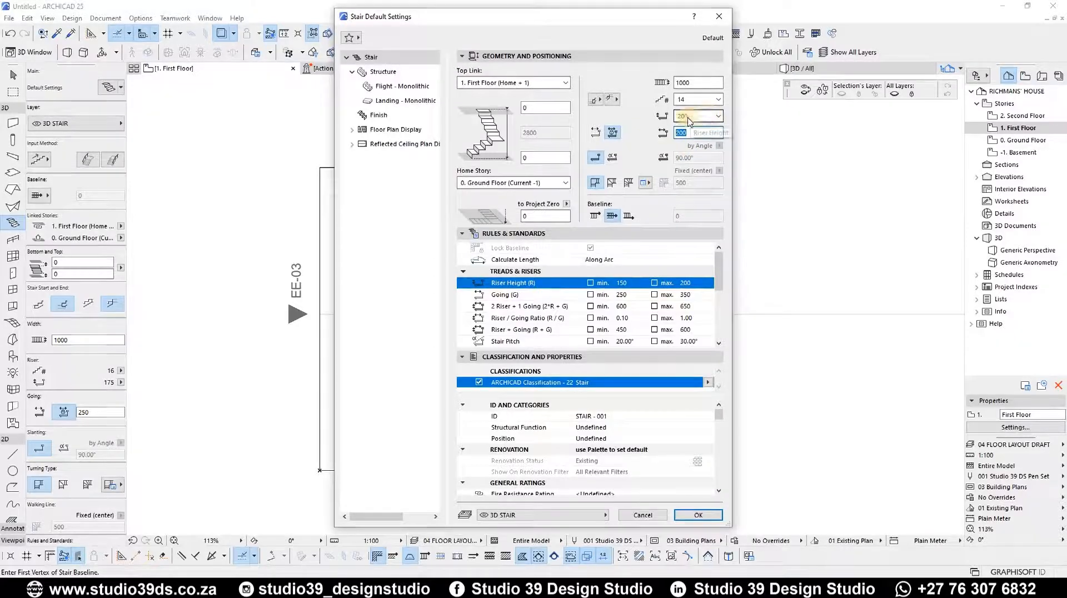
click(697, 516)
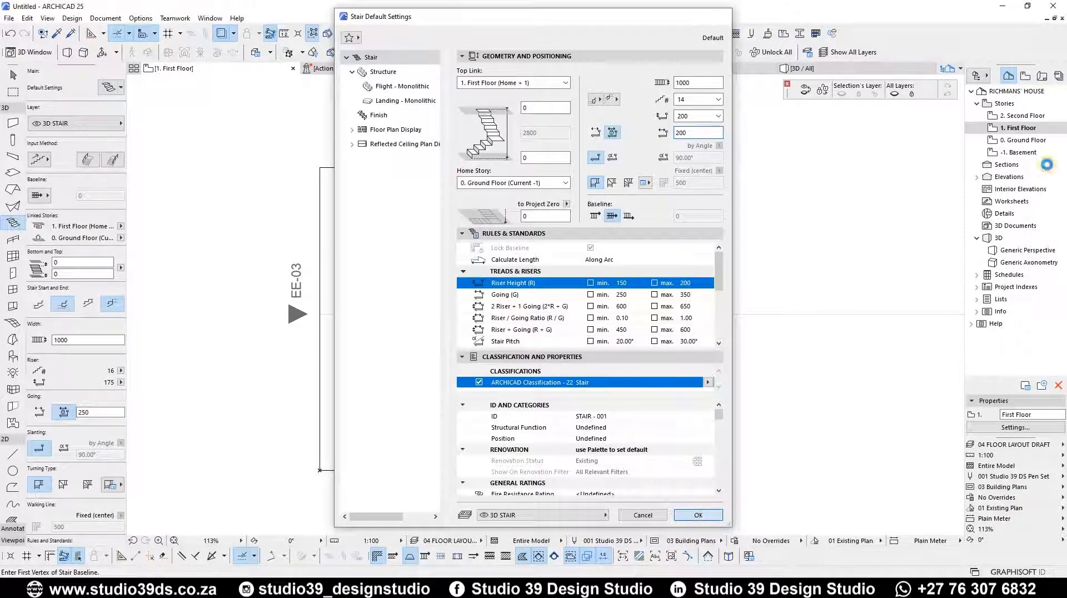
On the Ground Floor plan, draw a straight vertical stair starting from the centre of the slab
click(1028, 140)
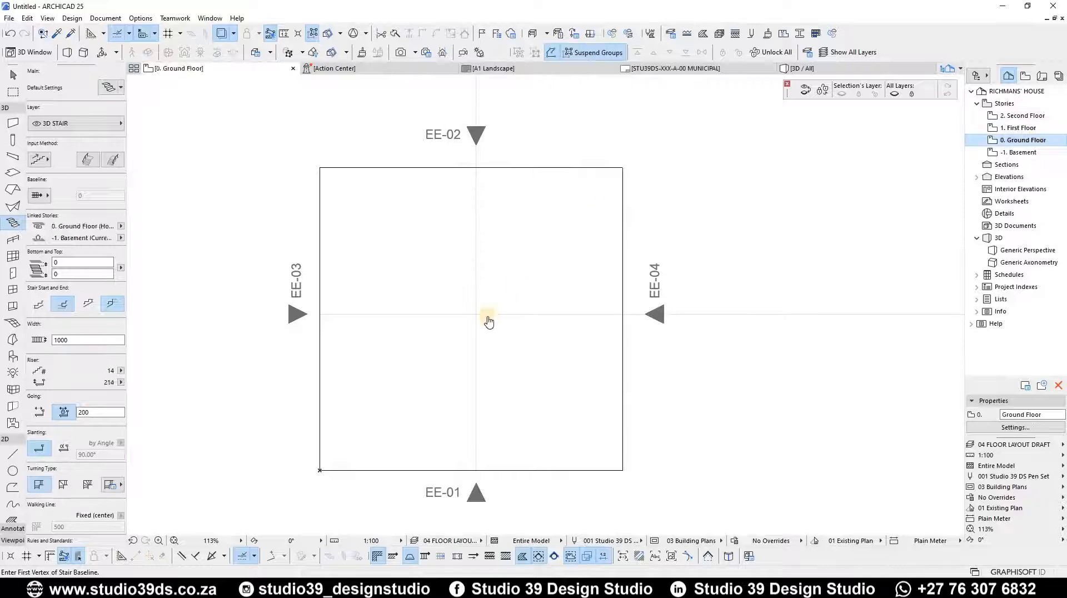
click(477, 236)
click(478, 248)
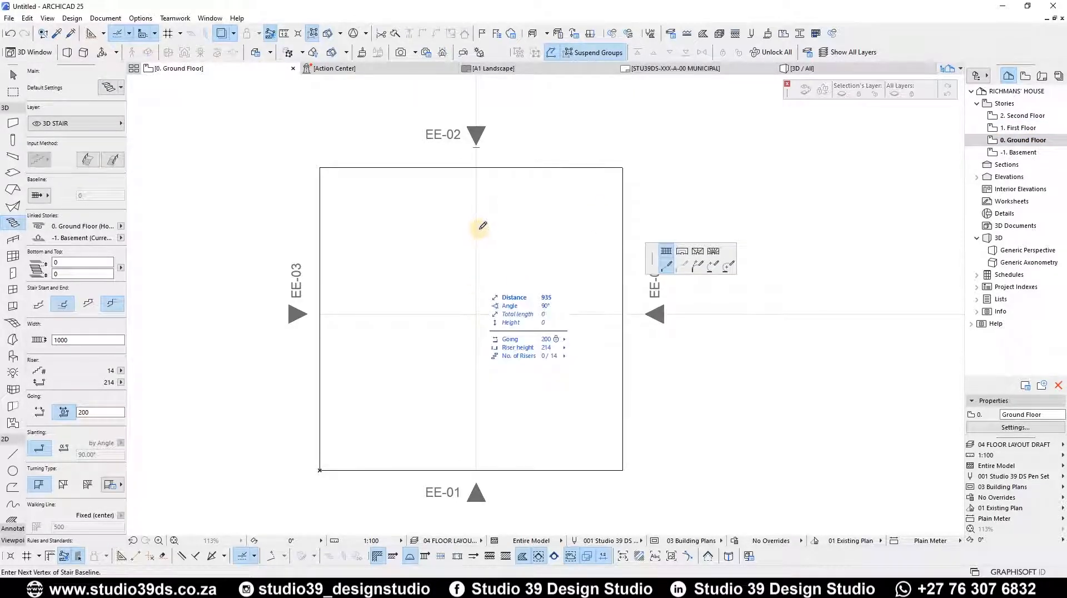
double_click(479, 194)
click(589, 235)
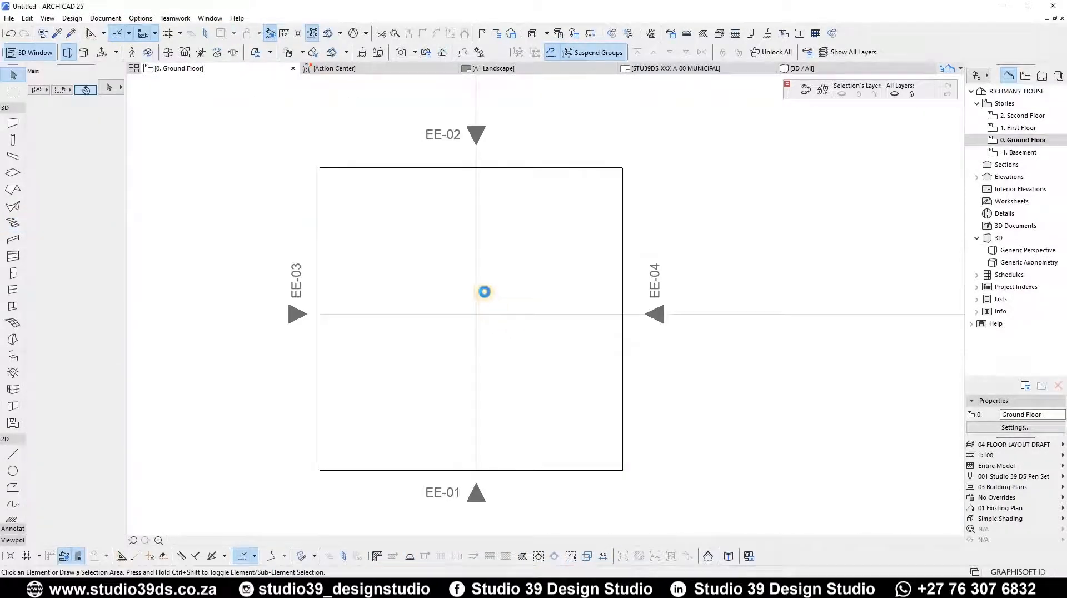
Set the placed stair's floor plan grid pens to pen 1 for the visible contour and going lines and the hidden contour line
click(477, 302)
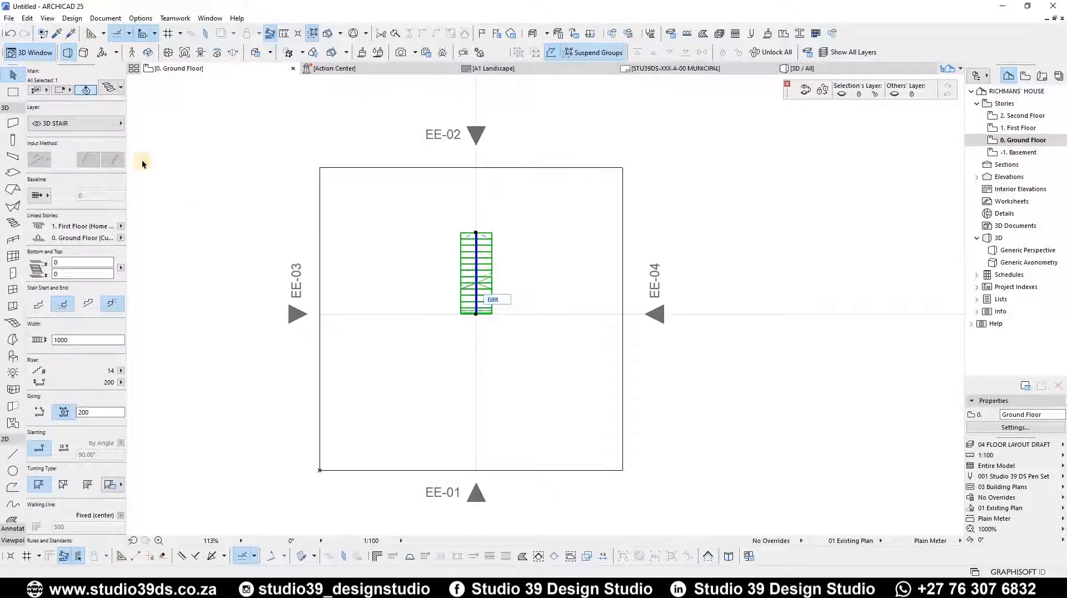
scroll(408, 270, up, 2)
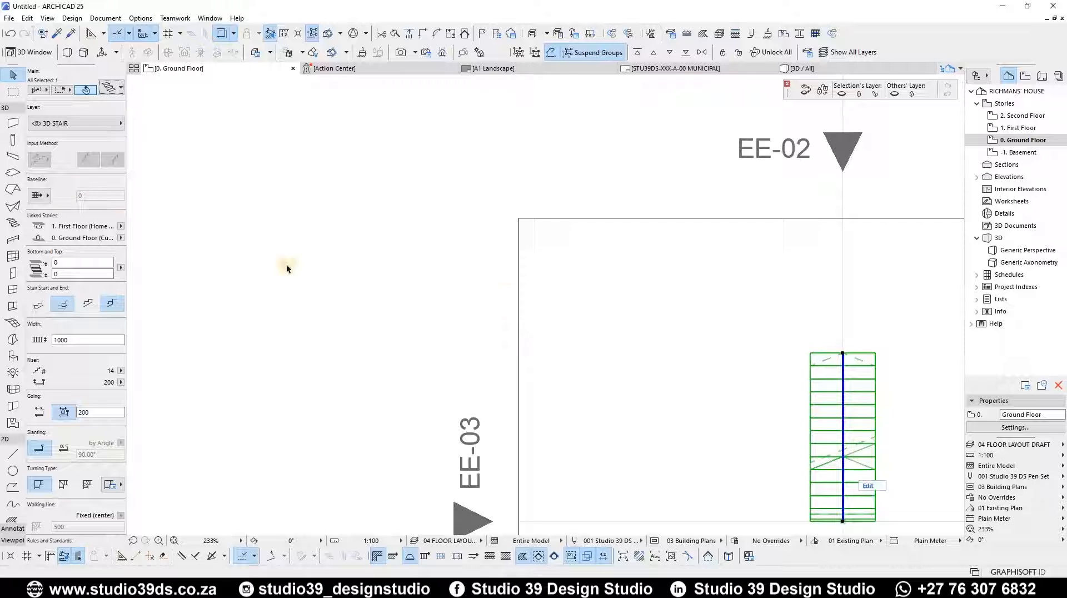
click(108, 88)
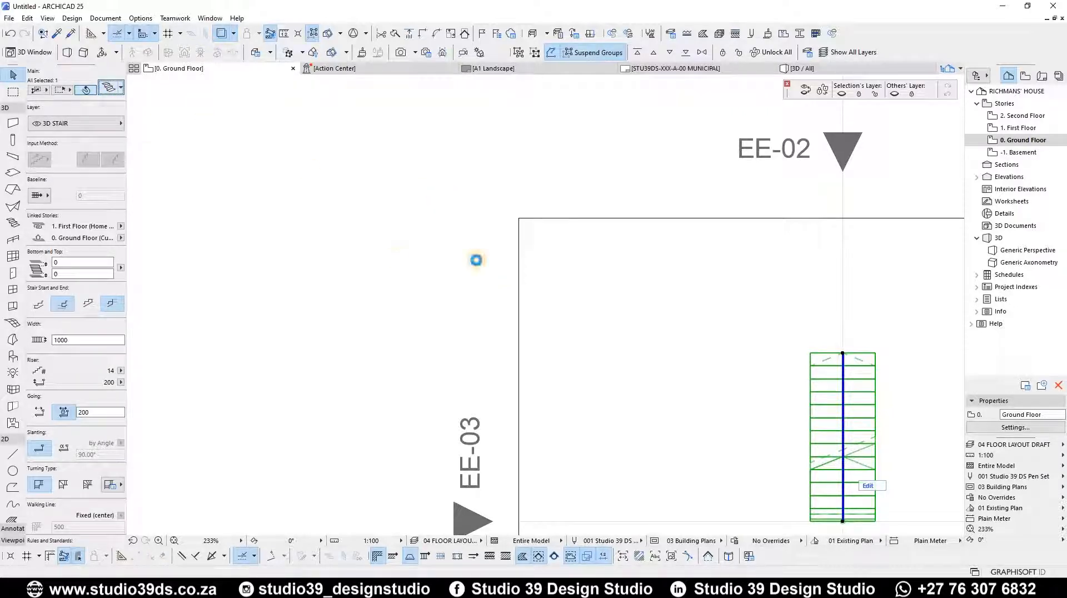
key(ctrl+t)
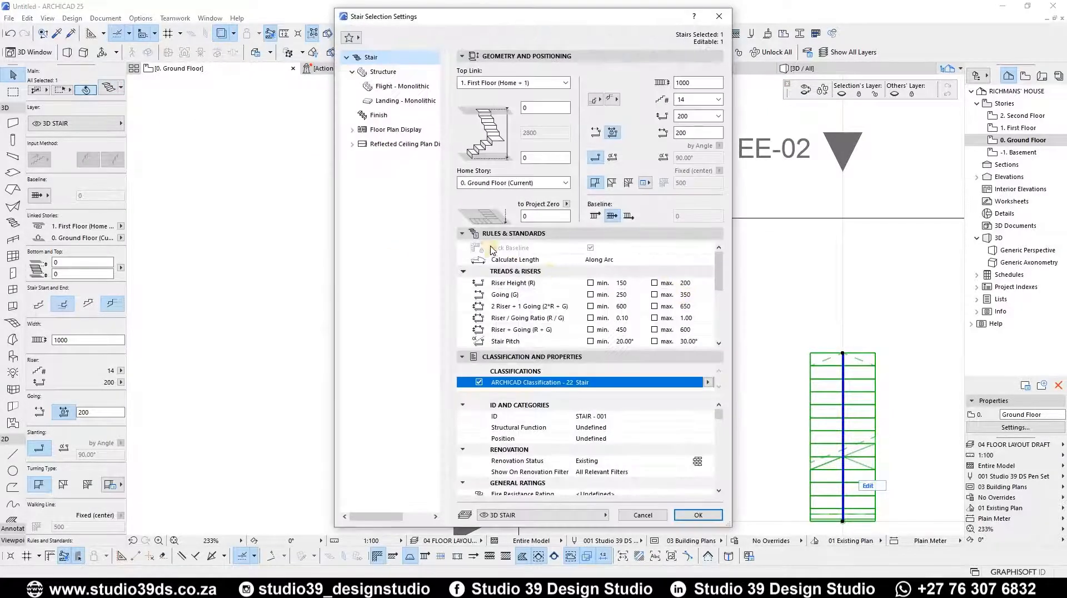
click(385, 132)
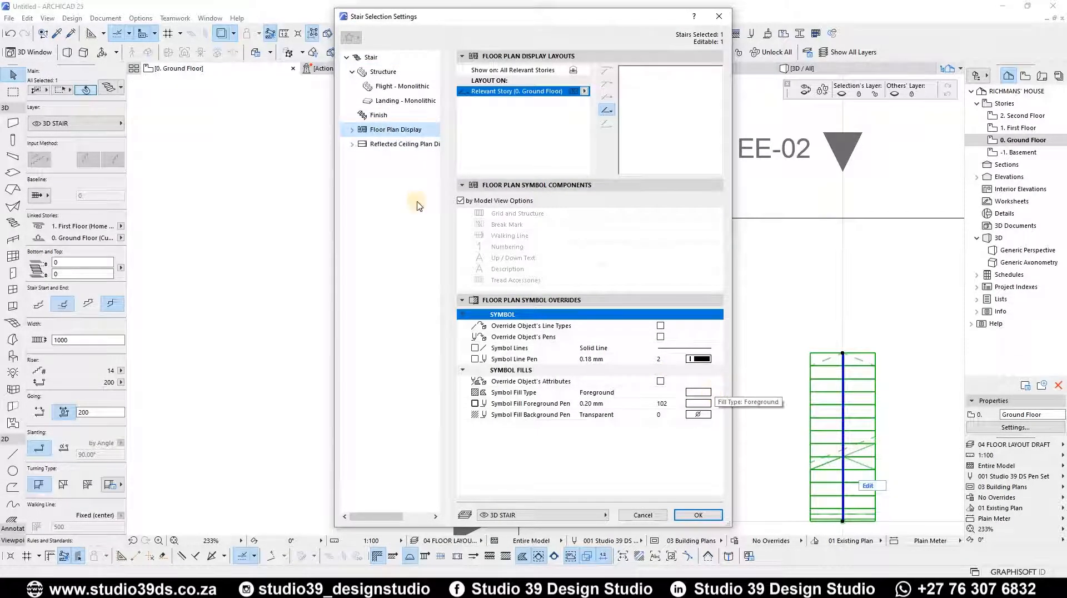
click(352, 129)
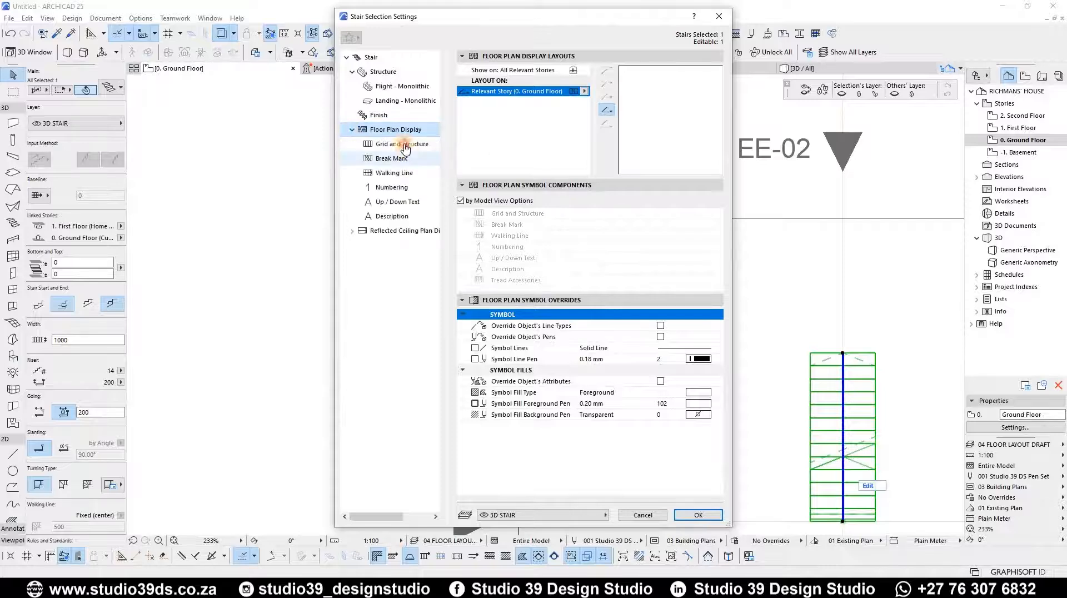
click(404, 145)
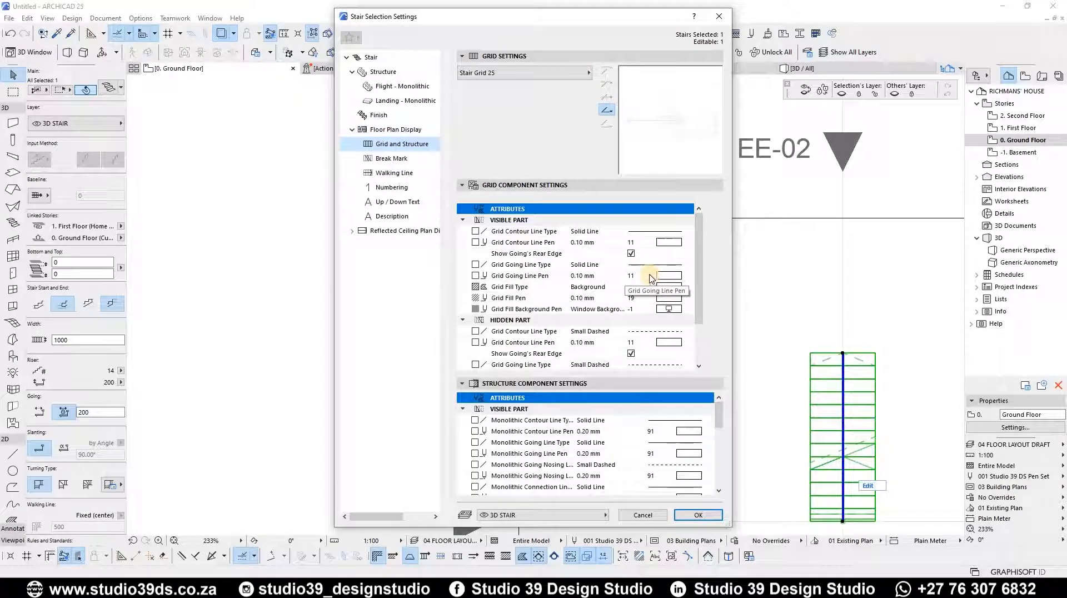
click(668, 242)
click(696, 297)
click(691, 290)
click(695, 305)
click(689, 276)
click(701, 262)
click(688, 342)
click(701, 329)
Set the stair's floor plan structure line pens to pen 1, including the monolithic contour, going and going nosing lines
click(707, 453)
click(721, 440)
scroll(714, 422, down, 2)
click(708, 443)
click(720, 429)
drag(718, 427, 718, 463)
click(708, 476)
click(721, 462)
click(708, 454)
click(721, 441)
Change the stair's break mark and walking line pens to black in its floor plan display settings
click(398, 159)
click(688, 263)
click(700, 262)
click(398, 173)
click(689, 341)
click(699, 337)
click(392, 187)
click(698, 515)
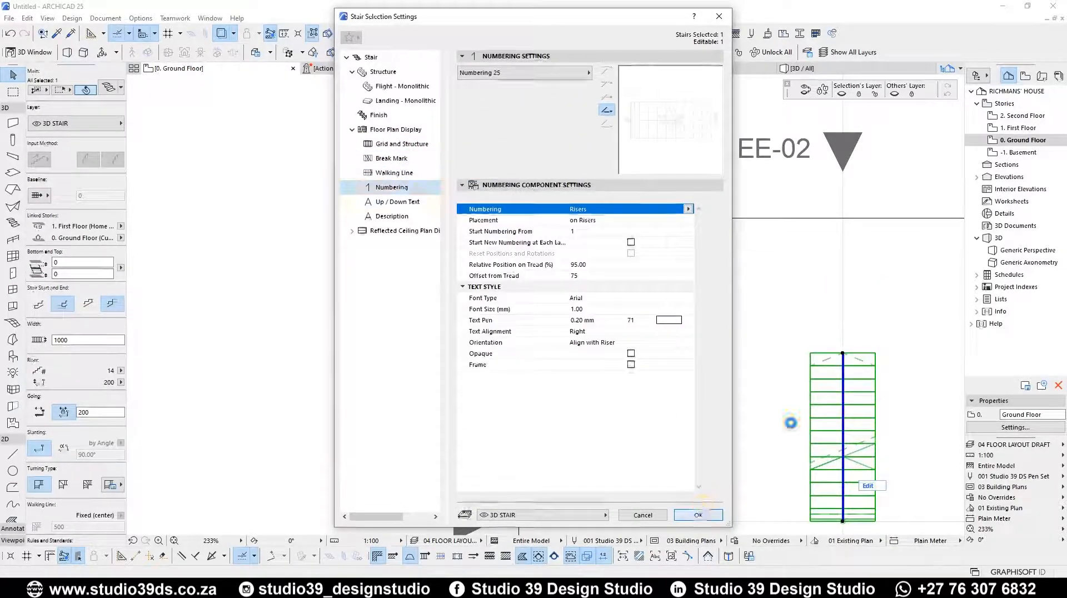
Adjust the walking line pen in the same stair's floor plan display settings, and review its break mark and grid pens
middle_drag(744, 334, 670, 306)
click(713, 348)
key(ctrl+t)
click(394, 173)
click(621, 341)
click(480, 200)
click(688, 354)
click(701, 341)
click(481, 200)
click(391, 159)
click(401, 144)
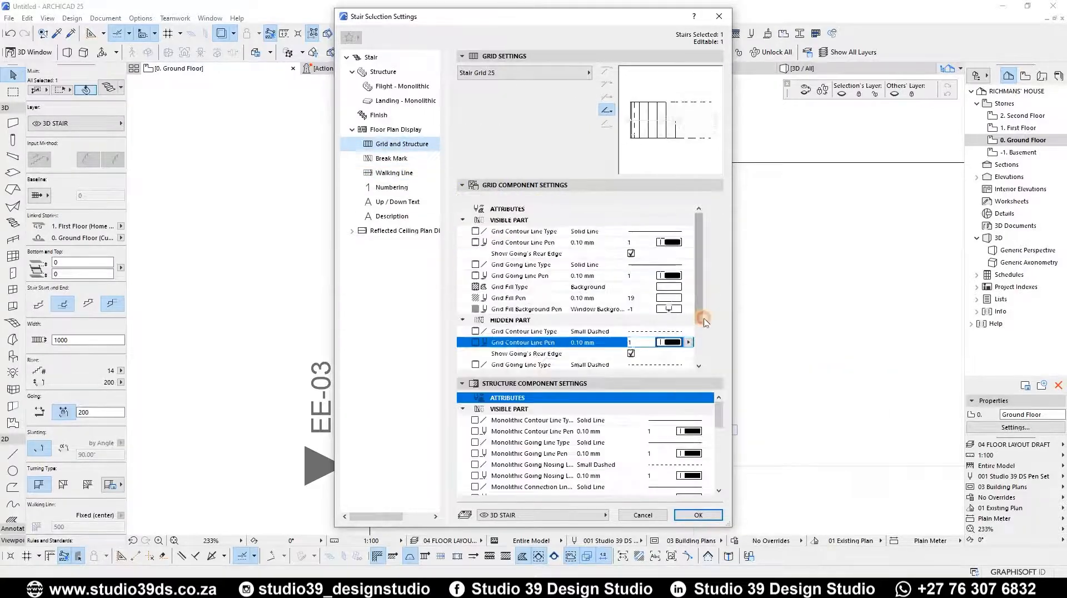
drag(701, 319, 701, 356)
click(698, 515)
click(587, 235)
scroll(587, 235, down, 3)
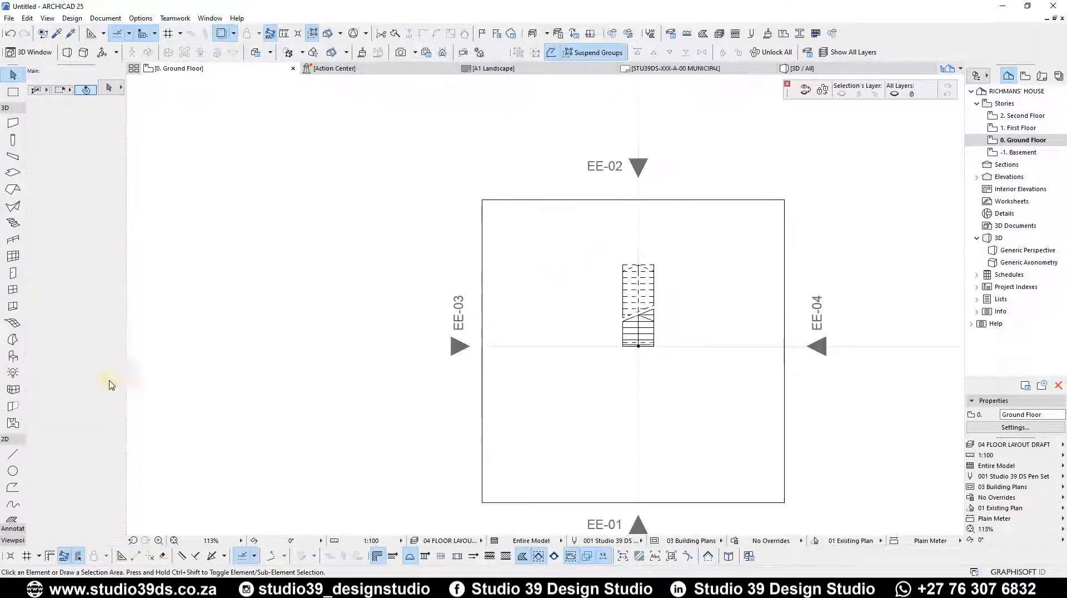
Start an ellipse outside the slab beside EE-03 and switch the Arc/Circle tool to the center-based half-diagonal ellipse method
click(13, 470)
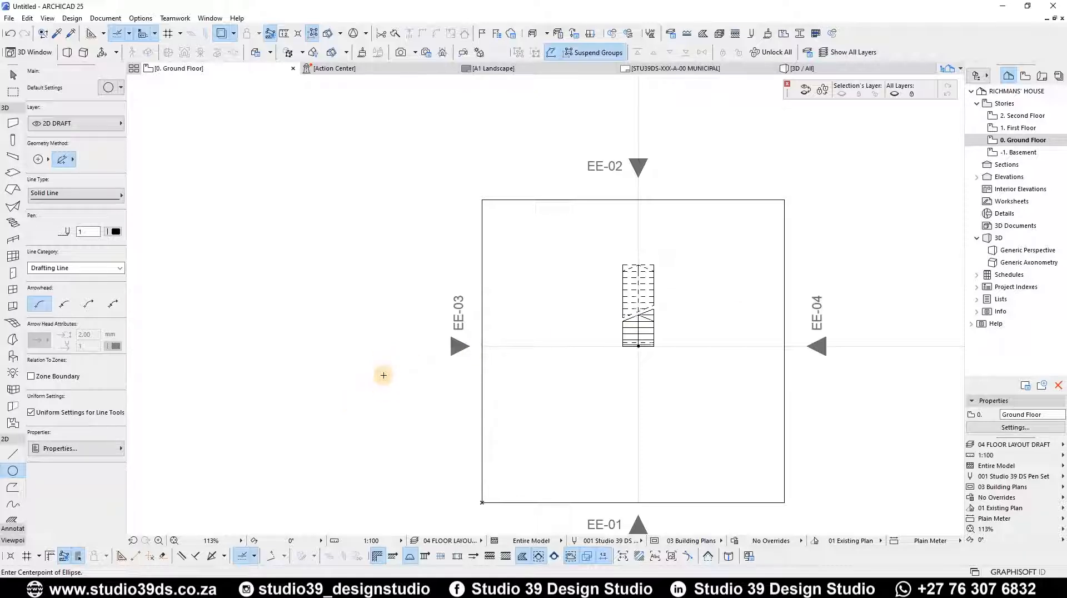
click(383, 385)
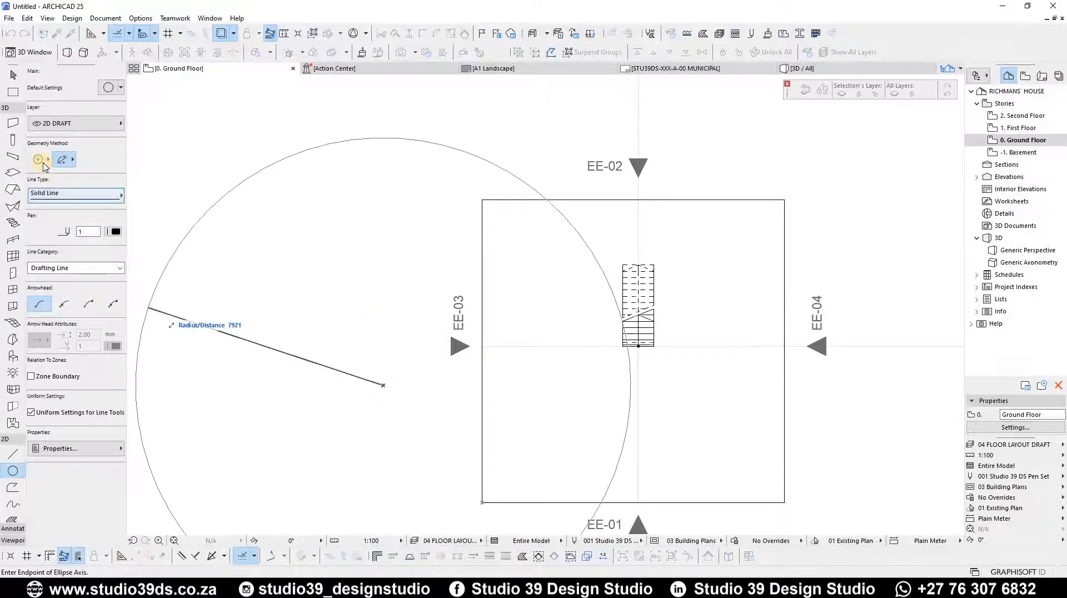
click(45, 161)
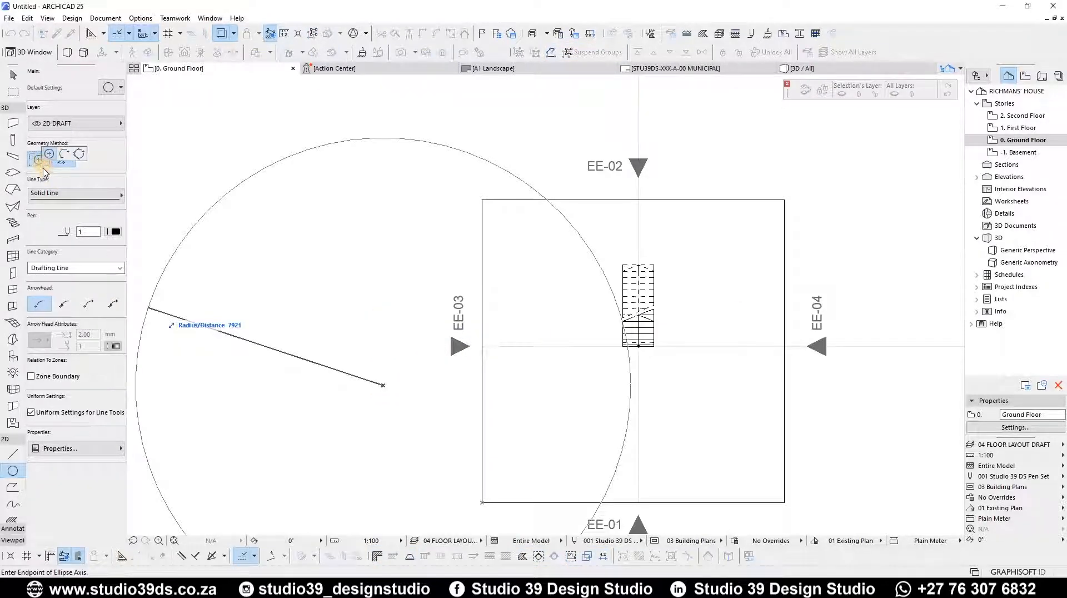
click(49, 153)
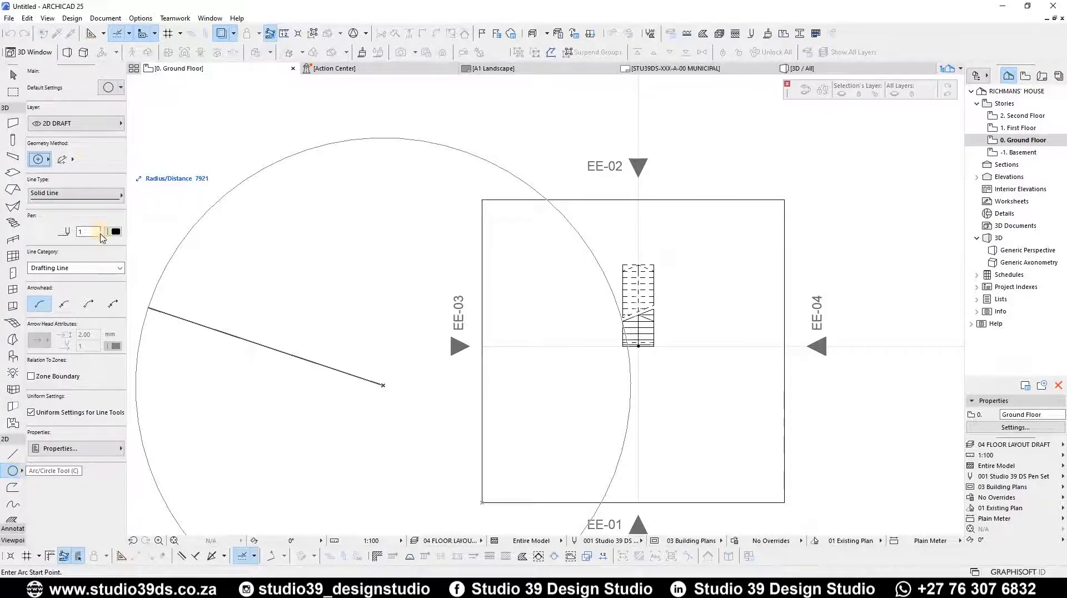
click(63, 159)
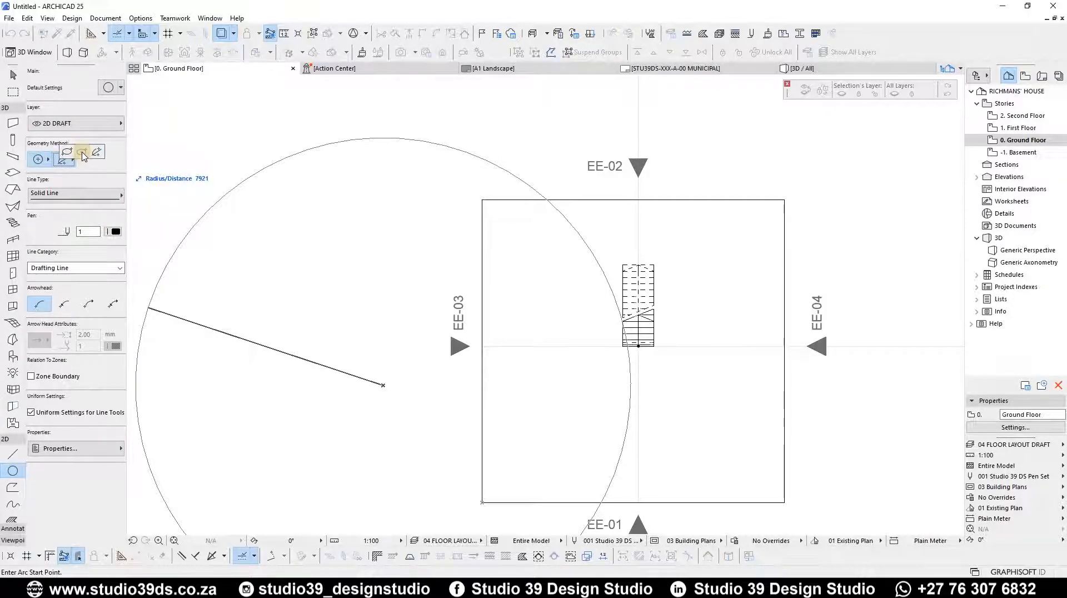
click(83, 156)
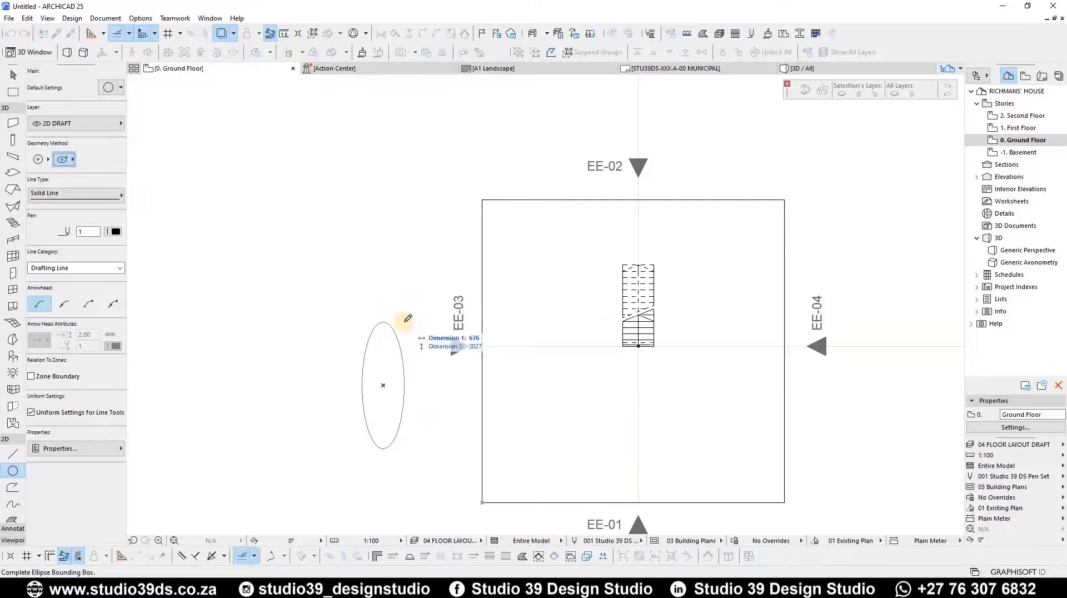
Complete the ellipse beside the slab with Dimension 1 of 1200 and Dimension 2 of 1900
key(Tab)
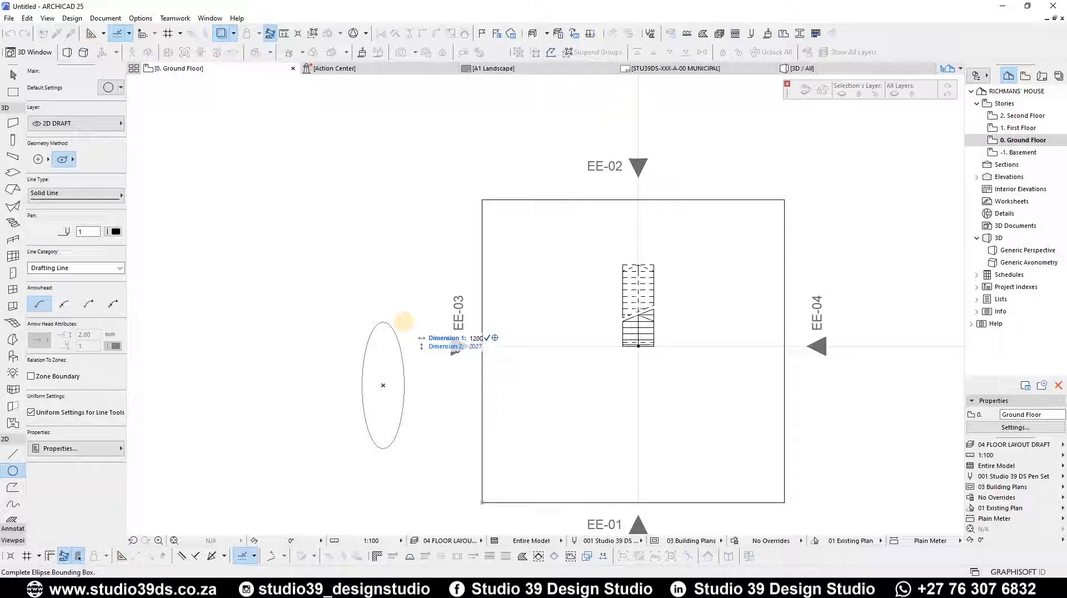
key(Tab)
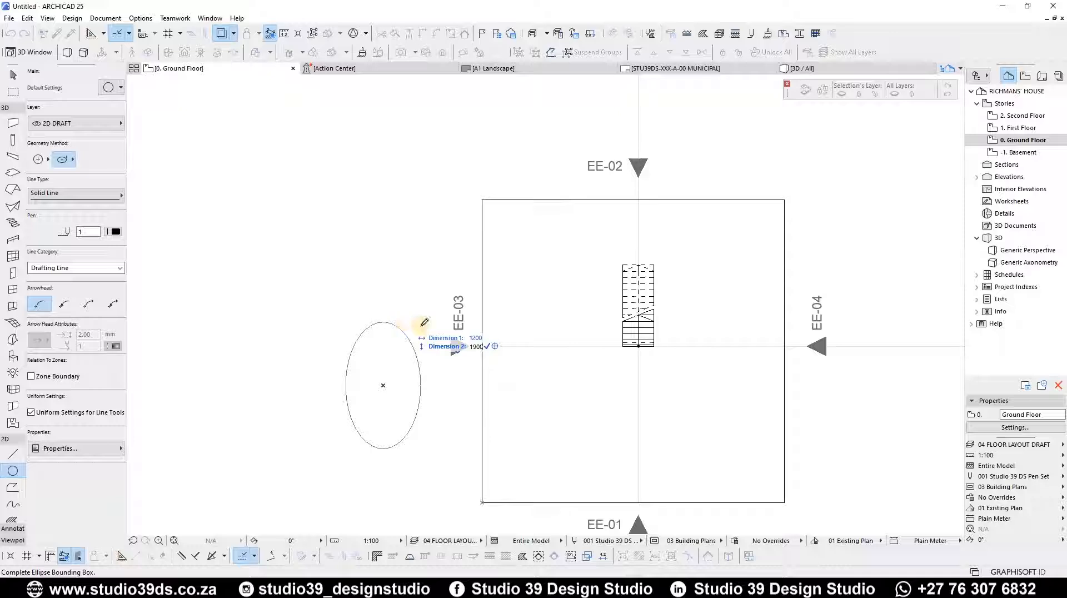
key(Return)
key(Escape)
click(419, 366)
key(Escape)
Draw a smaller ellipse above the first one with Dimension 1 of 600 and Dimension 2 of 950
key(w)
click(335, 256)
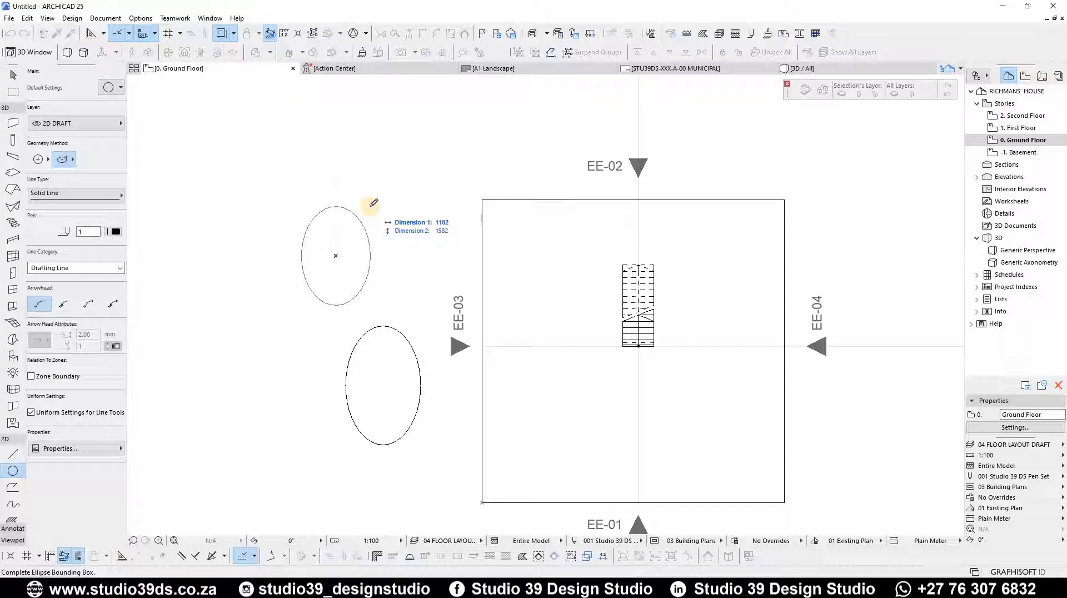
key(Tab)
text(600)
key(Tab)
text(950)
key(Return)
key(w)
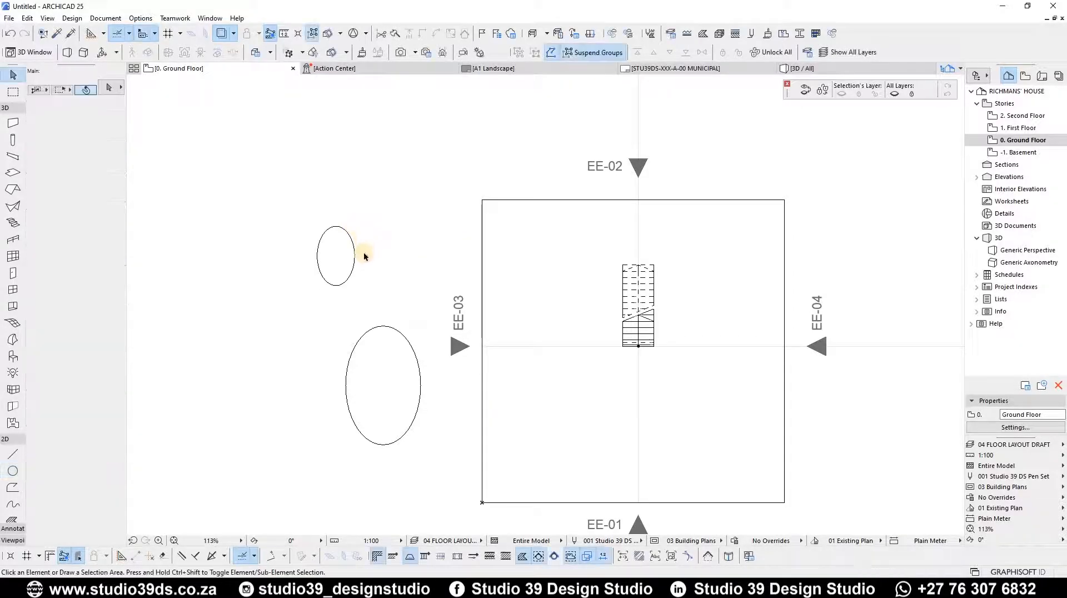
Measure across the smaller ellipse from the end of its horizontal axis
click(355, 255)
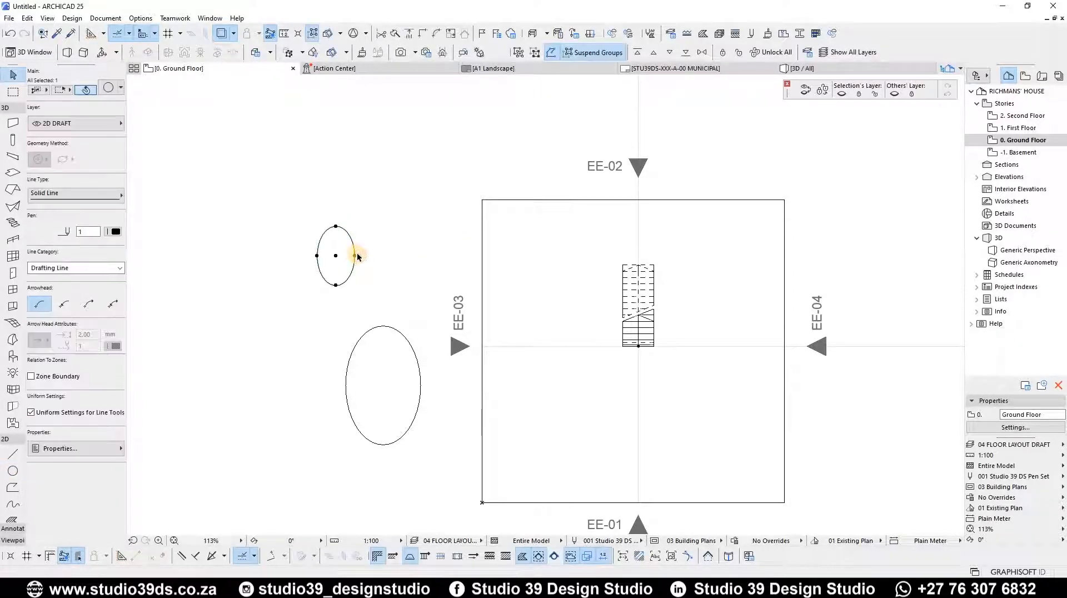
key(m)
key(Escape)
key(Escape)
key(m)
click(355, 255)
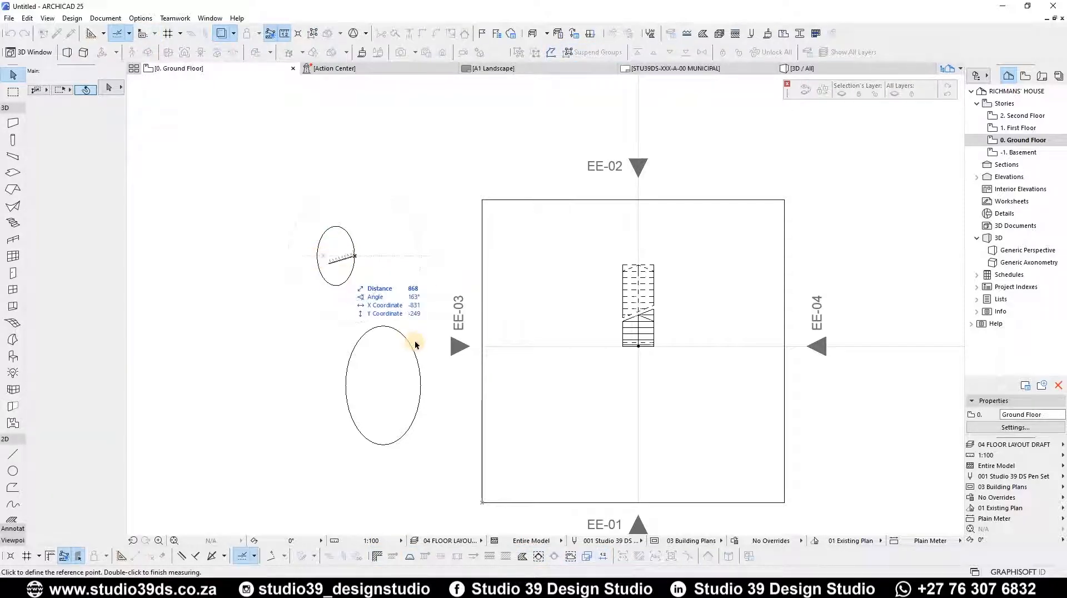
key(Escape)
Delete the larger ellipse
click(413, 382)
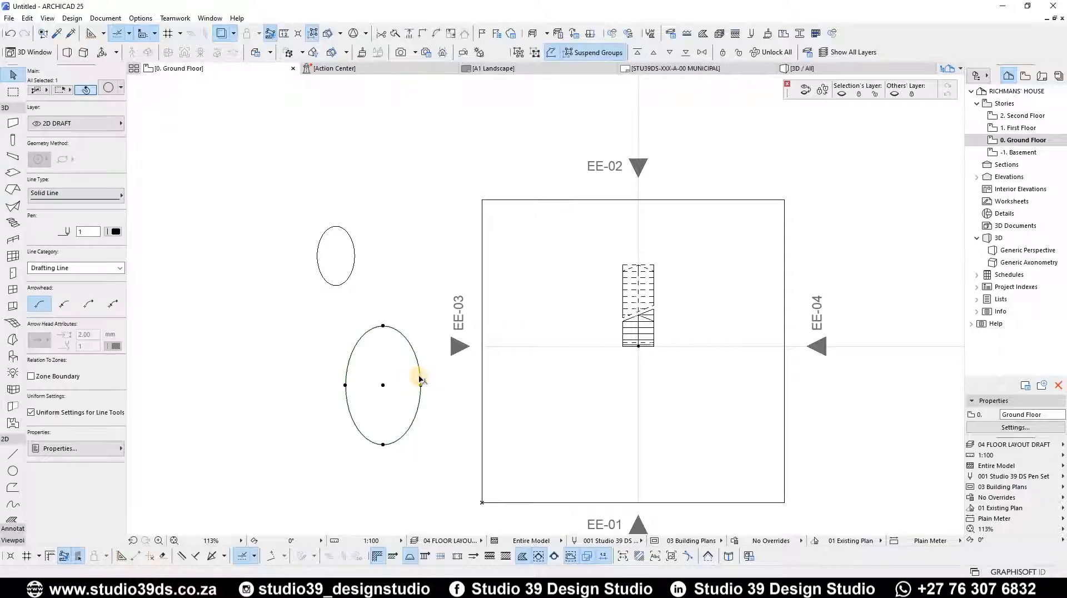
key(Delete)
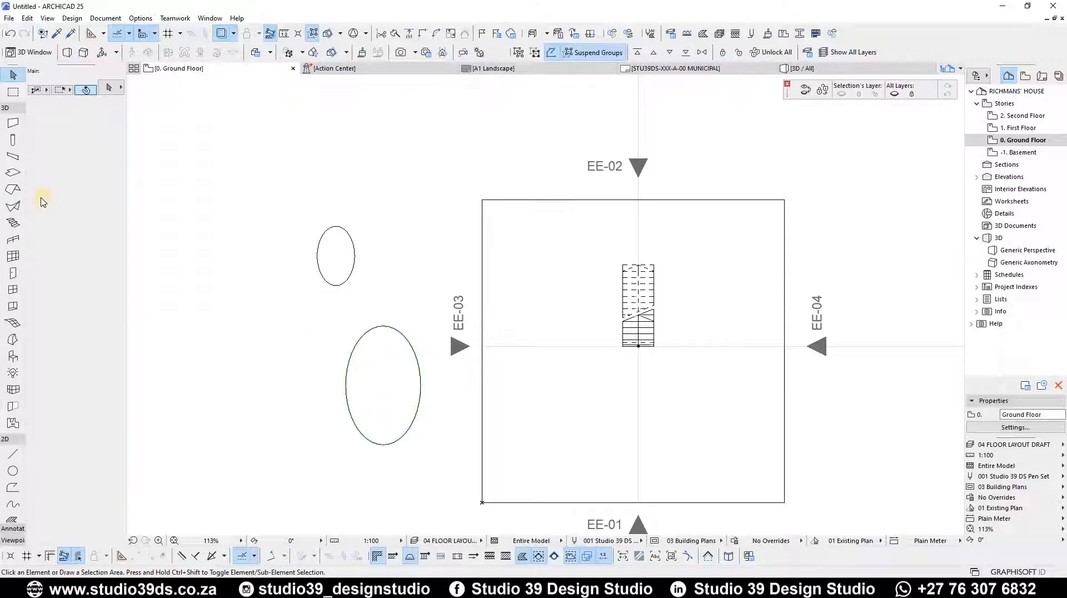
Set up the Shell tool for a detailed extruded shell with a basic structure and a thickness of 50
click(13, 205)
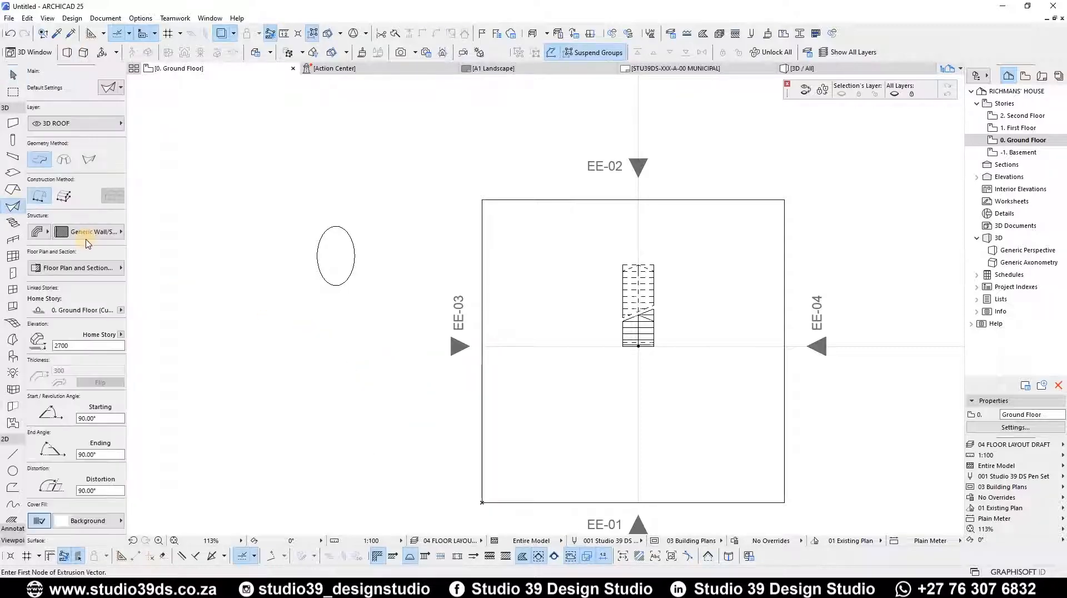
click(61, 234)
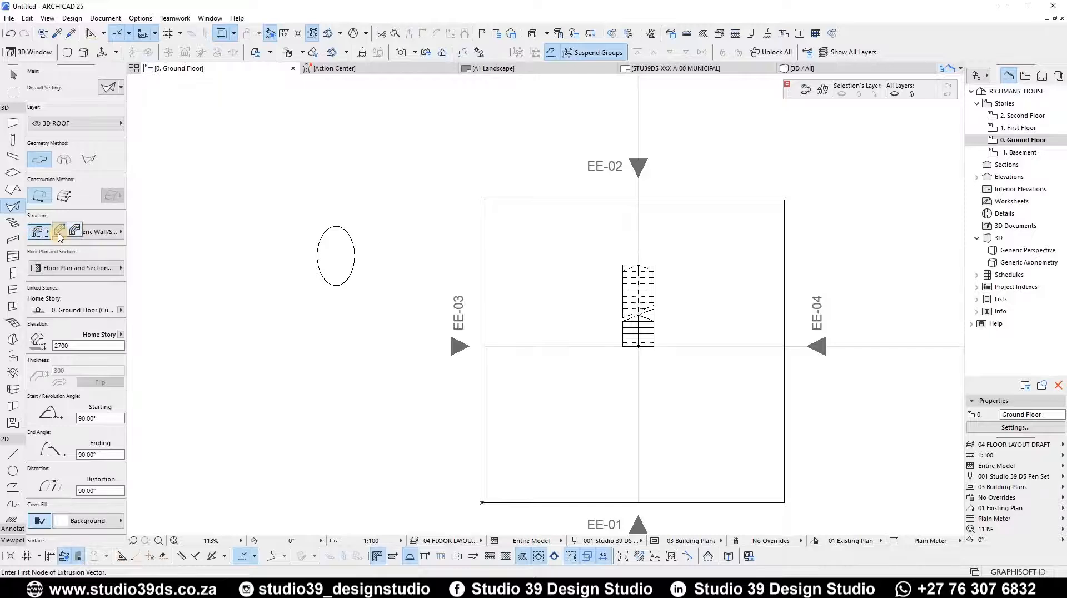
click(60, 228)
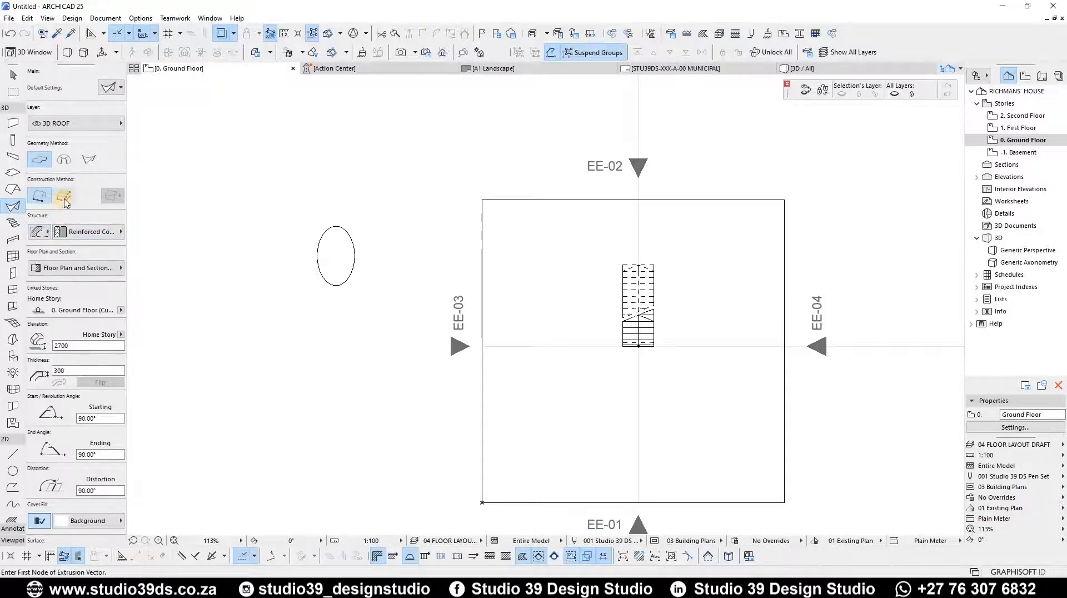
click(64, 200)
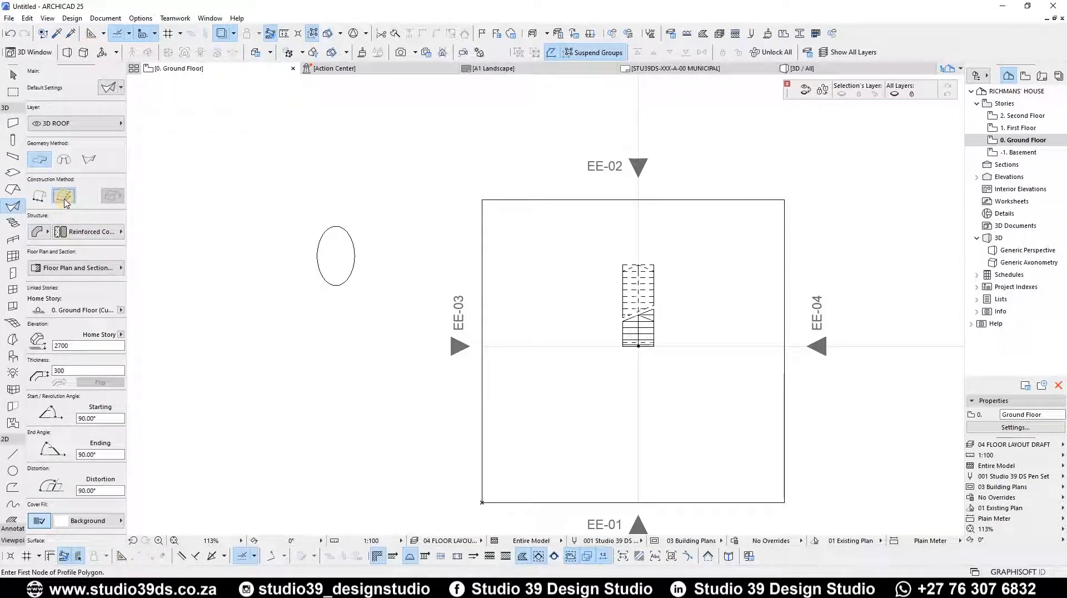
click(67, 202)
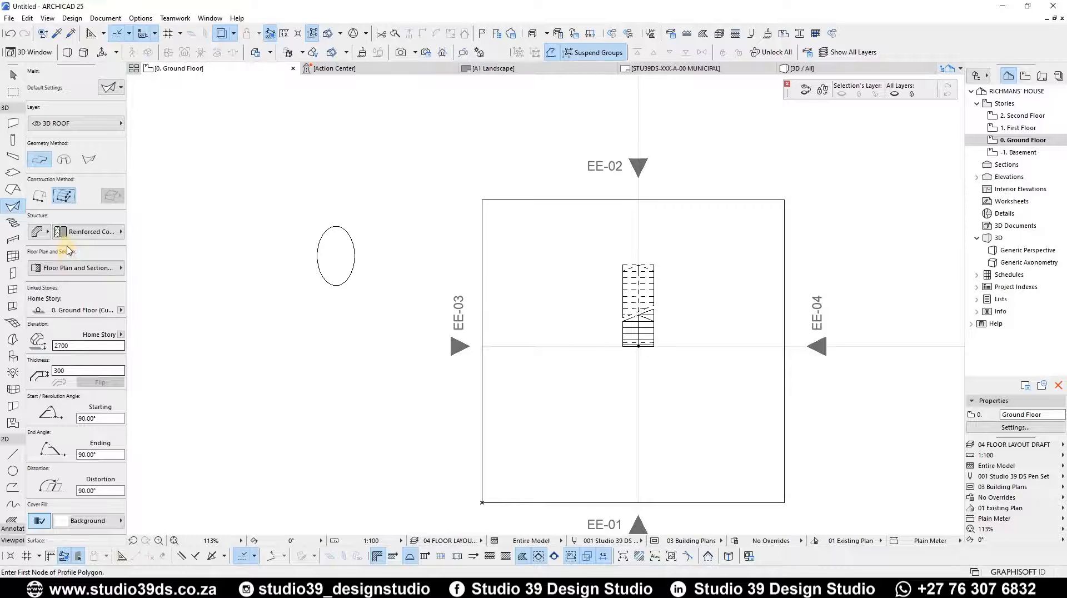
click(79, 371)
text(50)
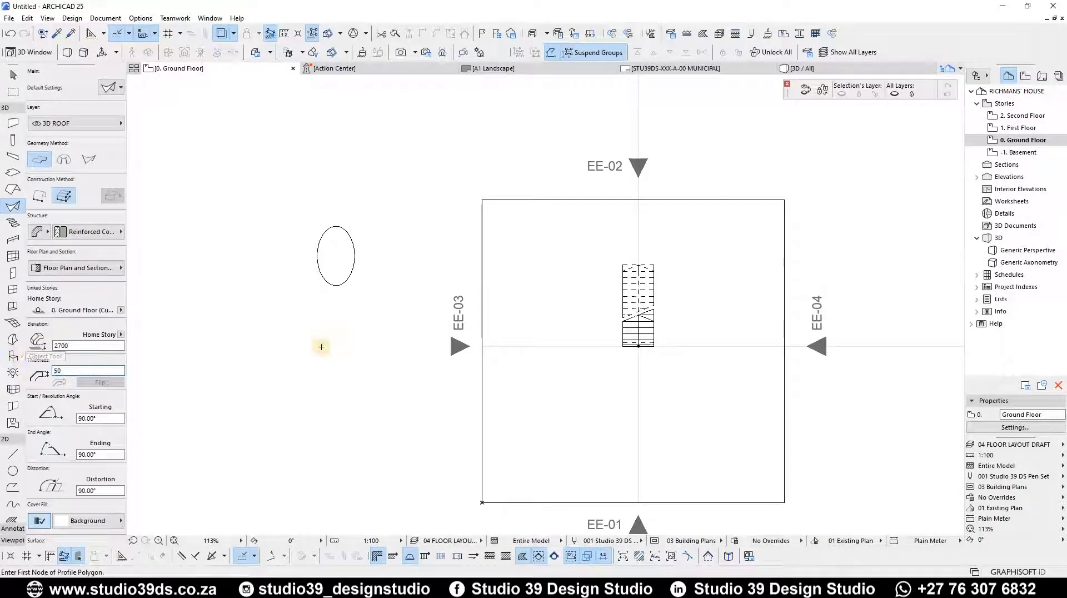
Create an extruded shell by tracing the remaining ellipse with the Magic Wand and accepting the default extrusion length
scroll(352, 231, up, 3)
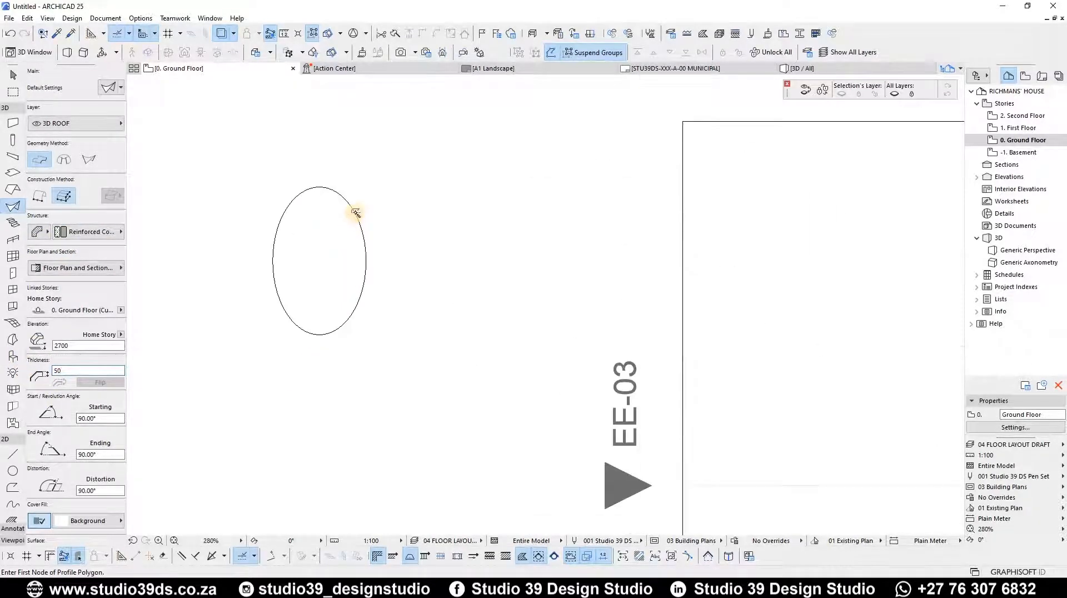
click(356, 222)
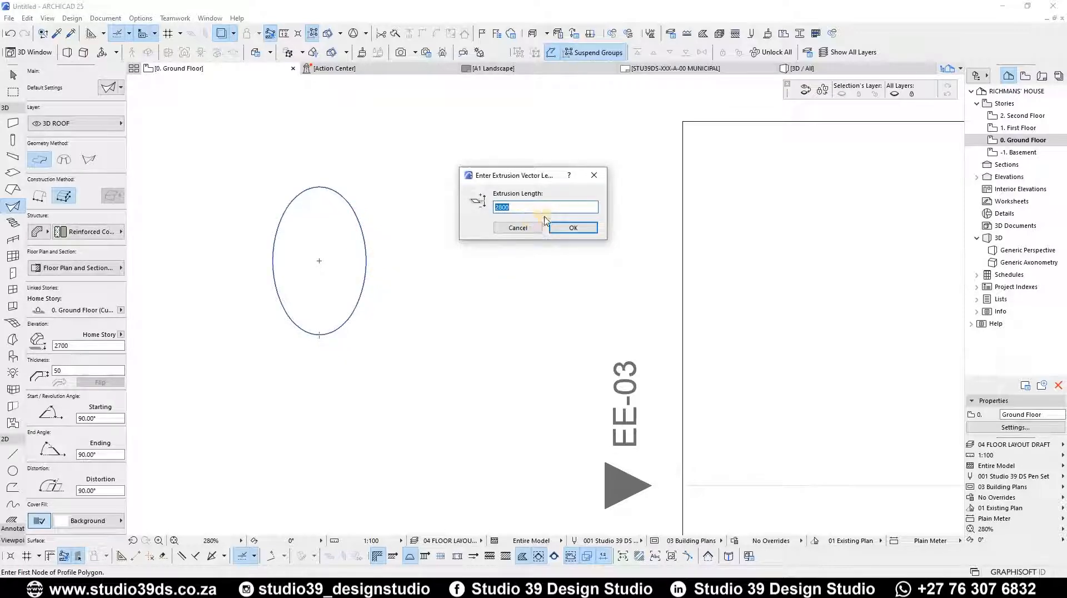
click(572, 229)
click(575, 229)
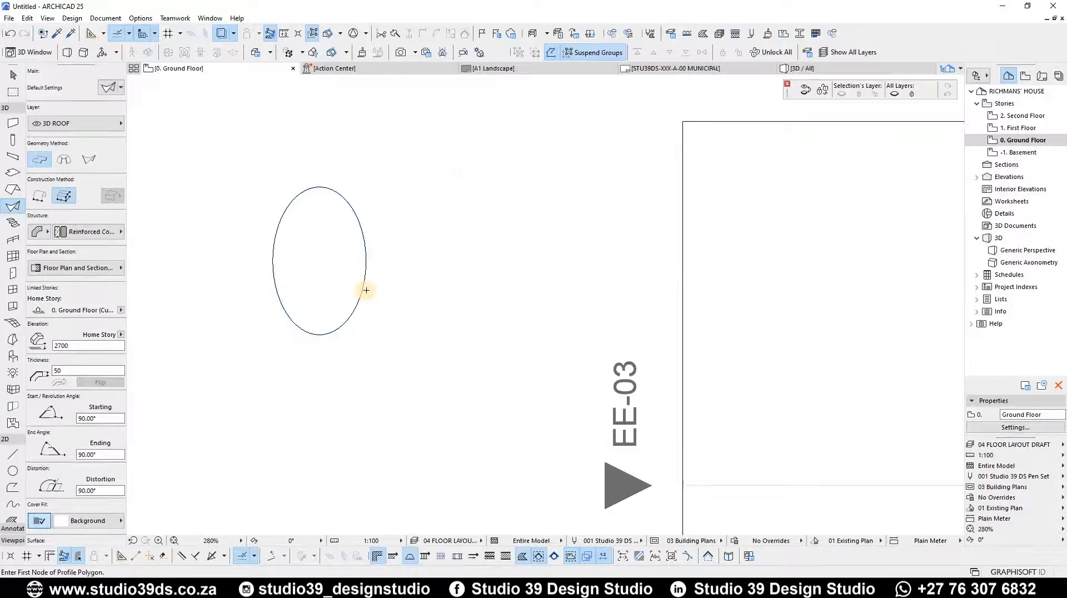
key(Escape)
Flip the elliptical shell so its thickness lies outside the reference ellipse
click(367, 245)
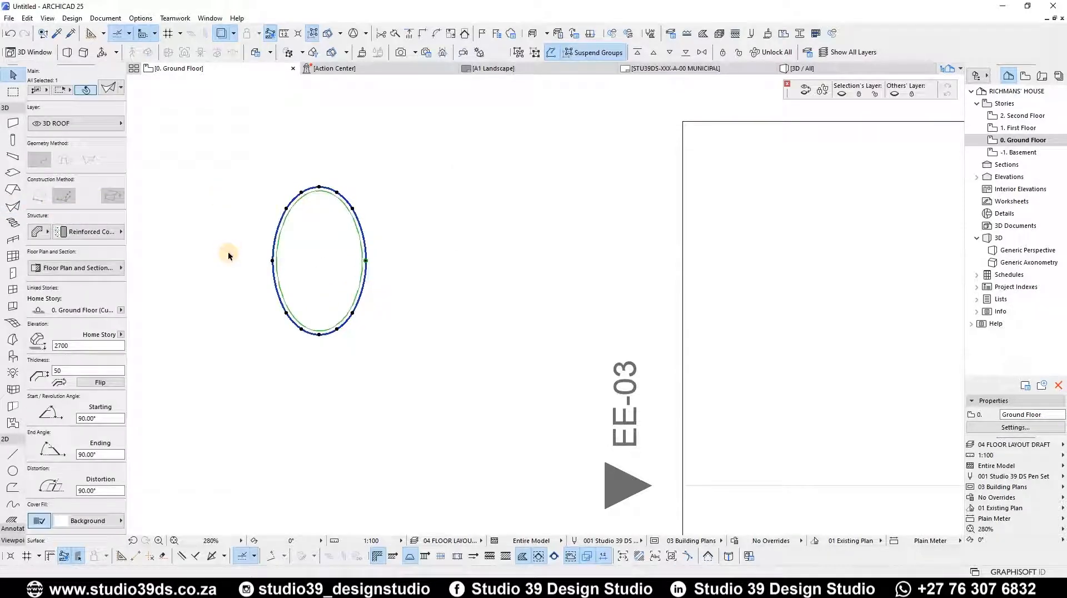
scroll(338, 196, up, 6)
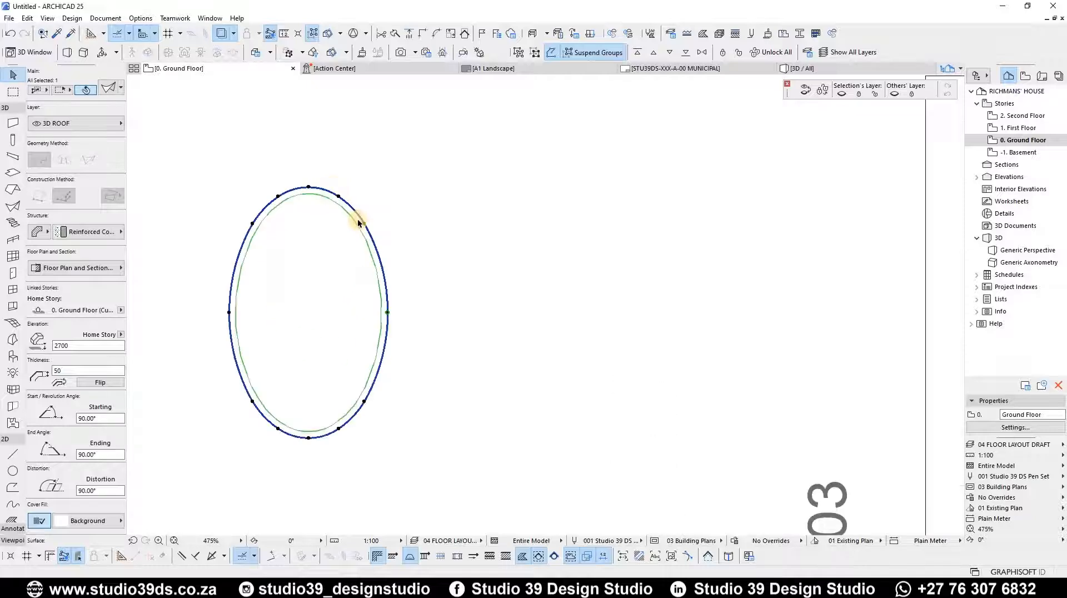
scroll(405, 238, down, 5)
scroll(448, 238, up, 4)
scroll(372, 238, up, 1)
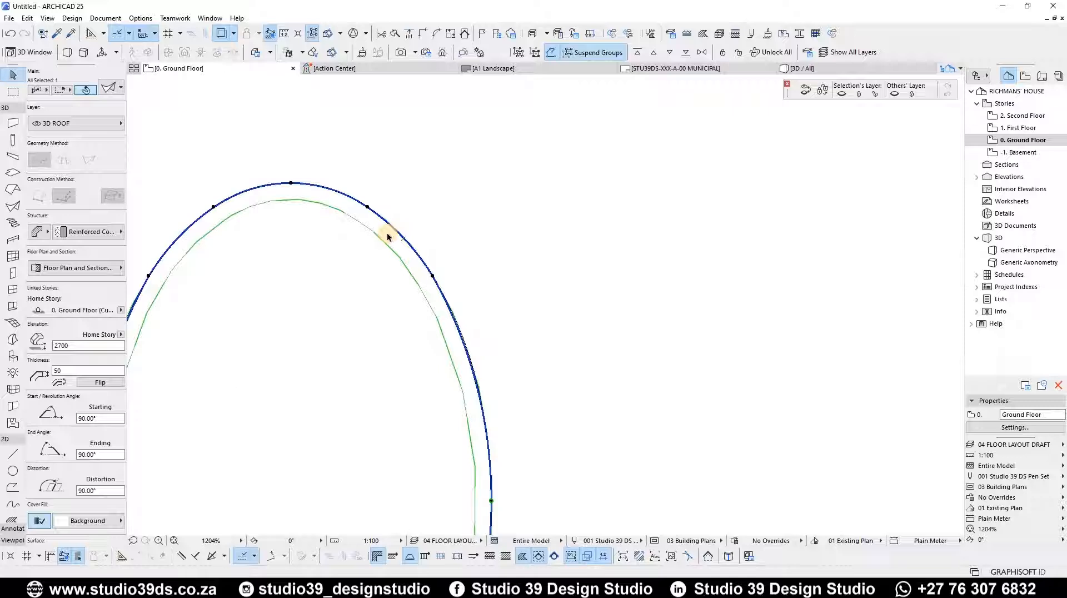
click(386, 232)
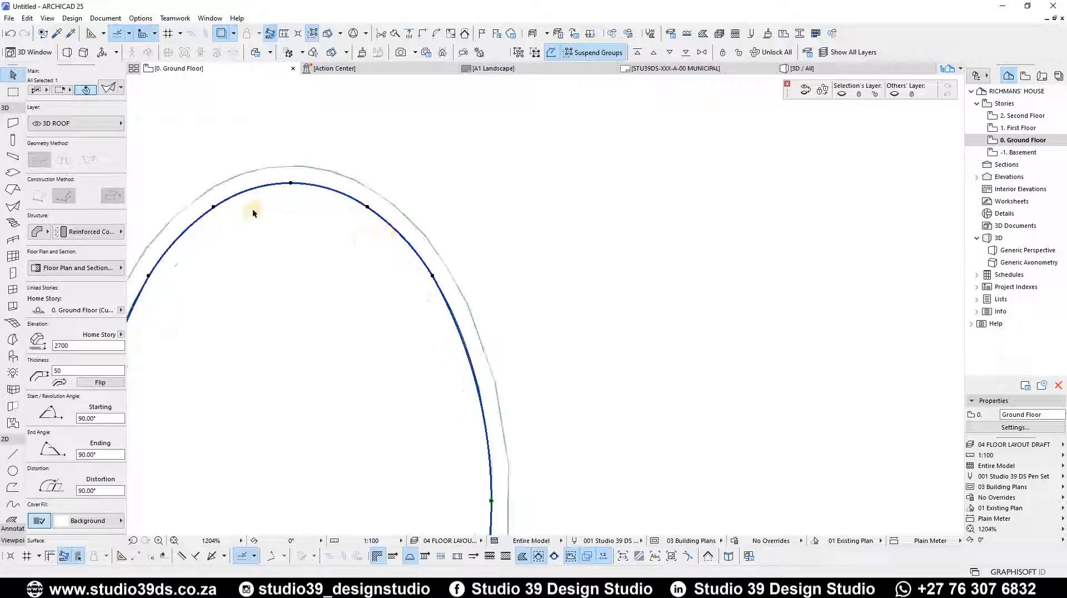
Set the shell's cut, uncut and overhead line pens to pen 1 and turn off its cover fills
click(65, 269)
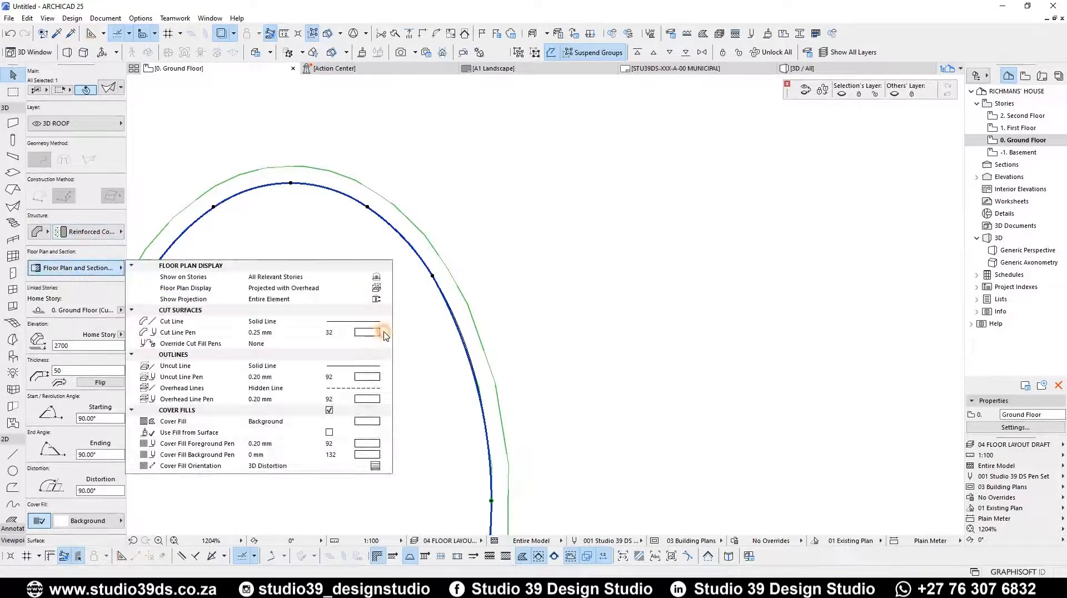
click(384, 332)
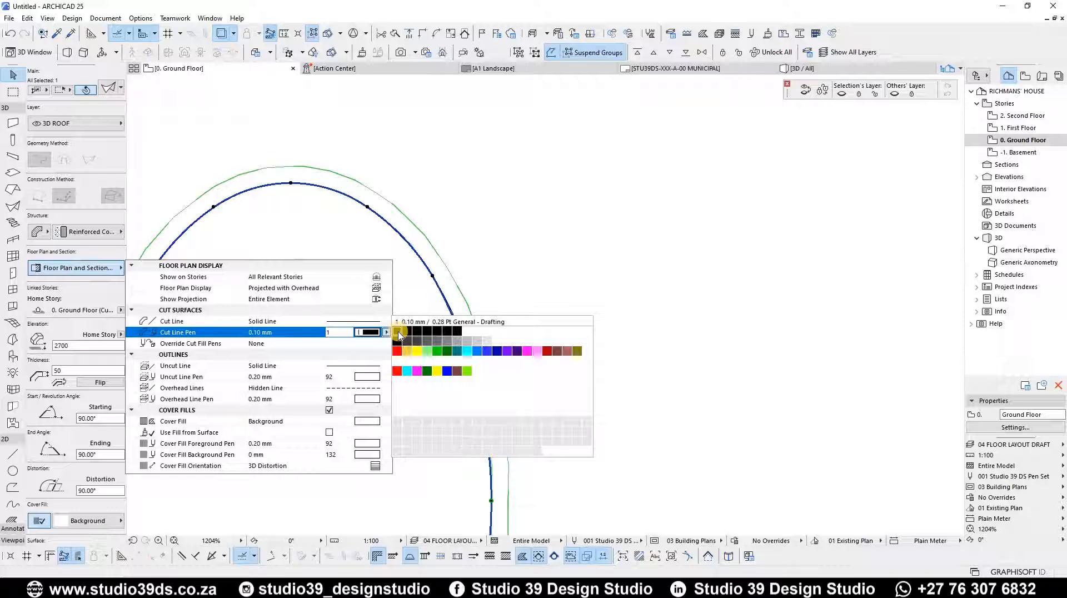
click(399, 332)
click(387, 377)
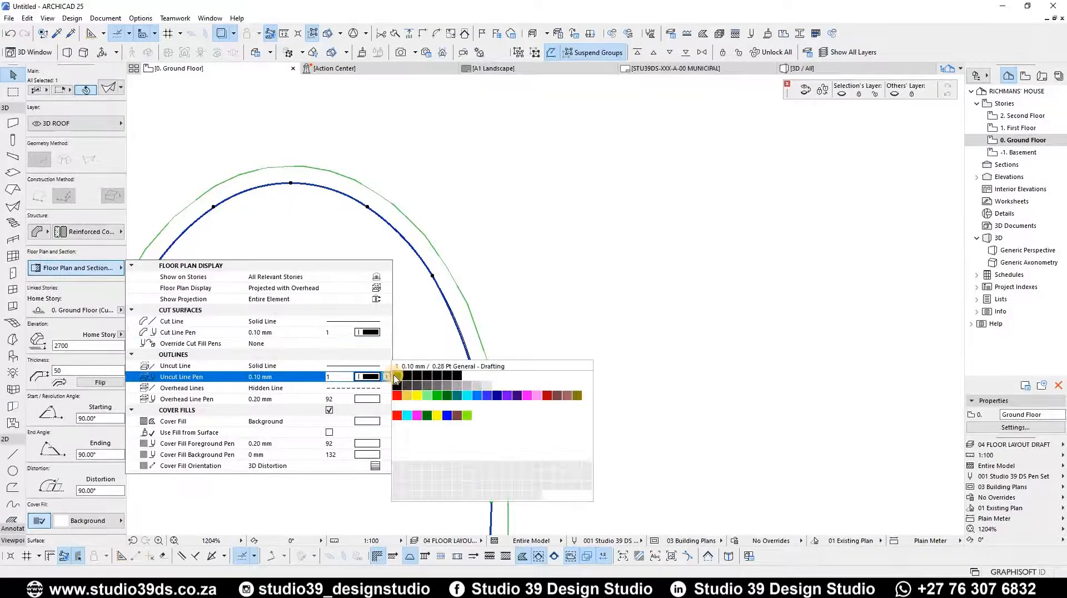
click(396, 376)
click(386, 399)
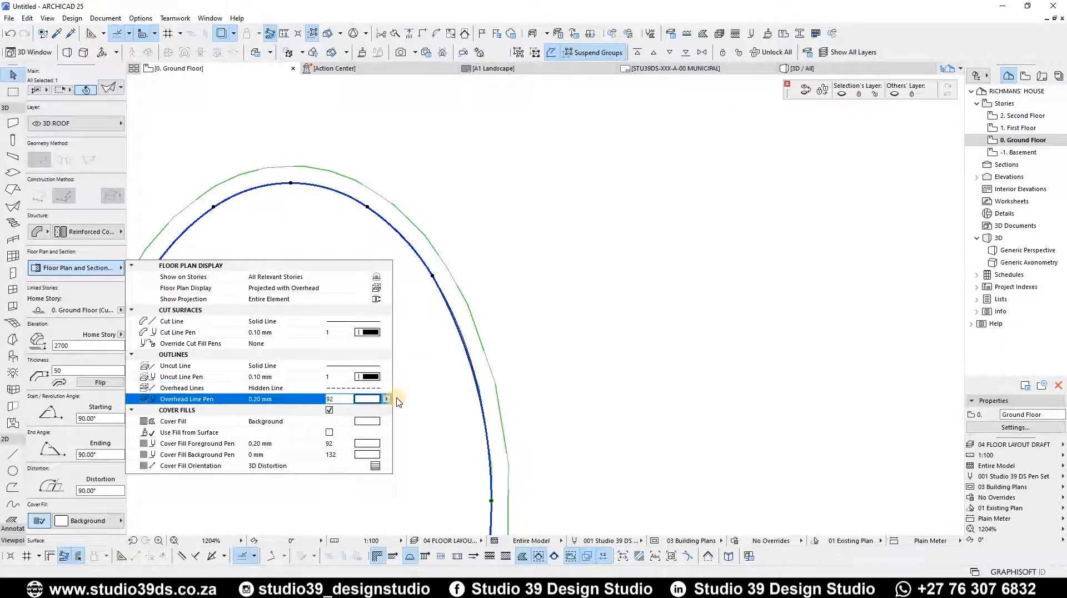
click(397, 398)
click(329, 411)
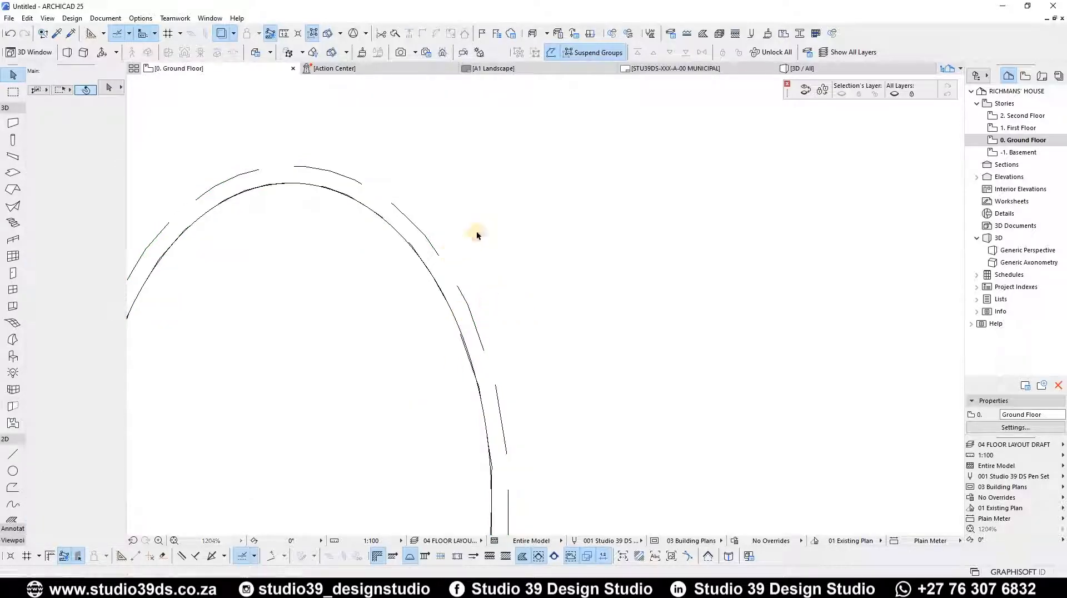
Move the elliptical shell inside the slab outline, directly beside the stair, with its lower end level with the stair's start
click(424, 228)
scroll(391, 252, down, 10)
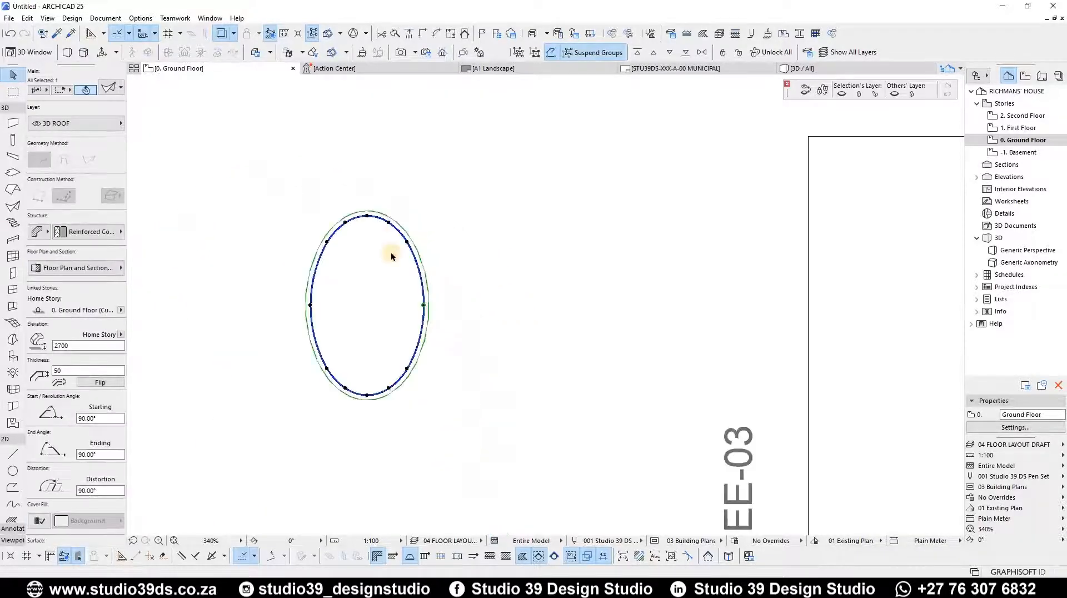
scroll(398, 286, up, 2)
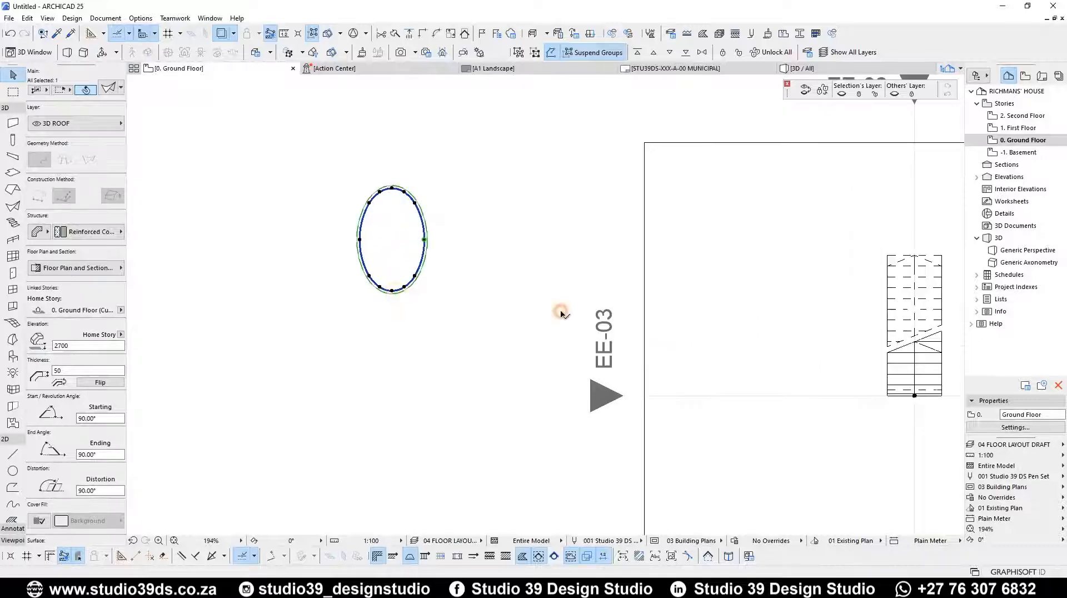
middle_drag(665, 349, 359, 338)
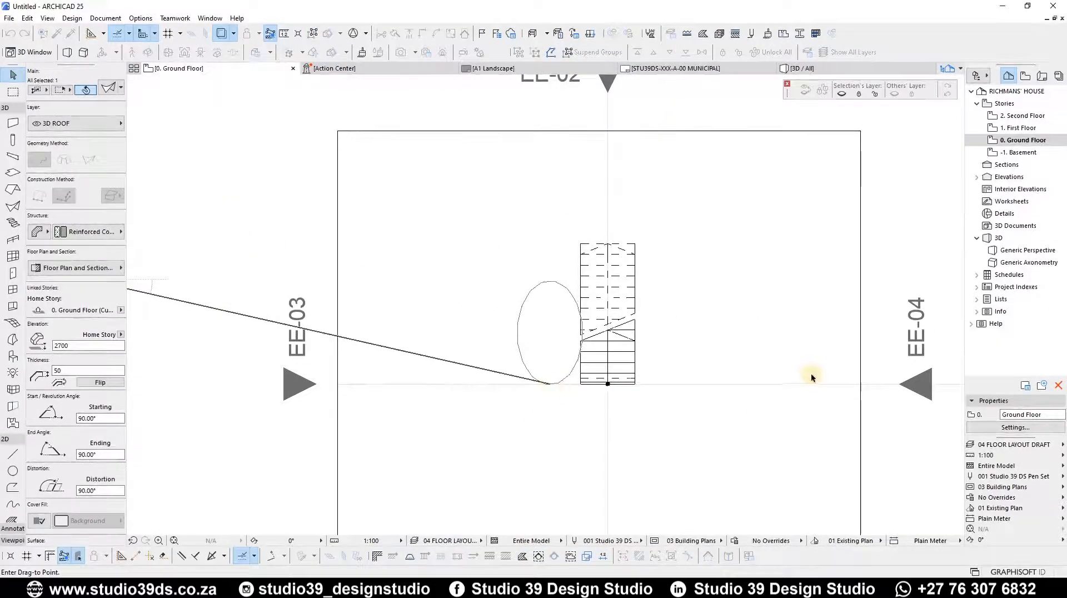
Open the EE-04 East Elevation from its marker with the current view settings
click(946, 391)
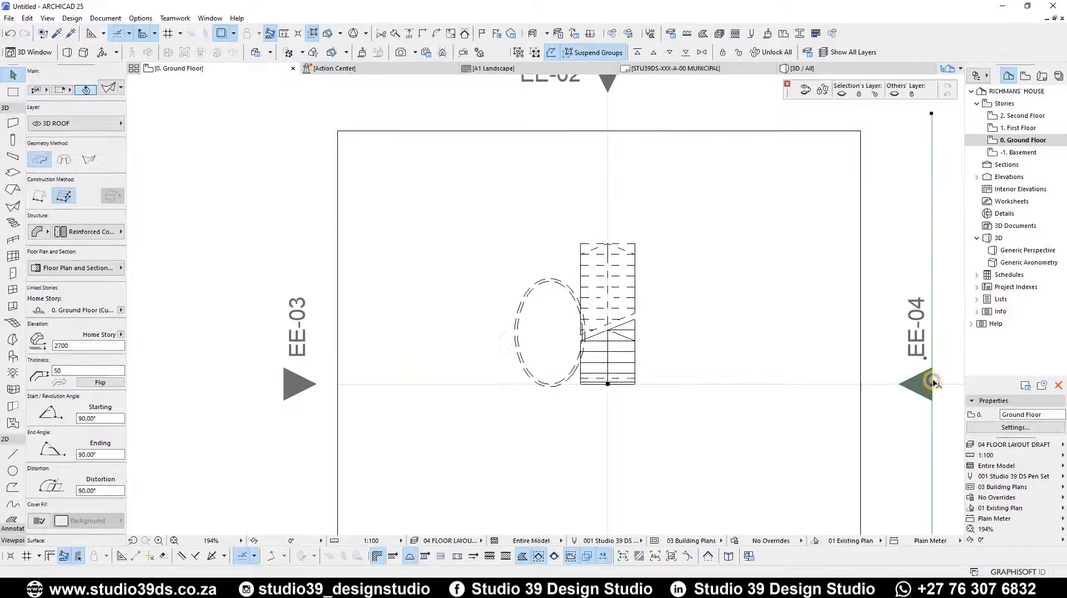
click(932, 359)
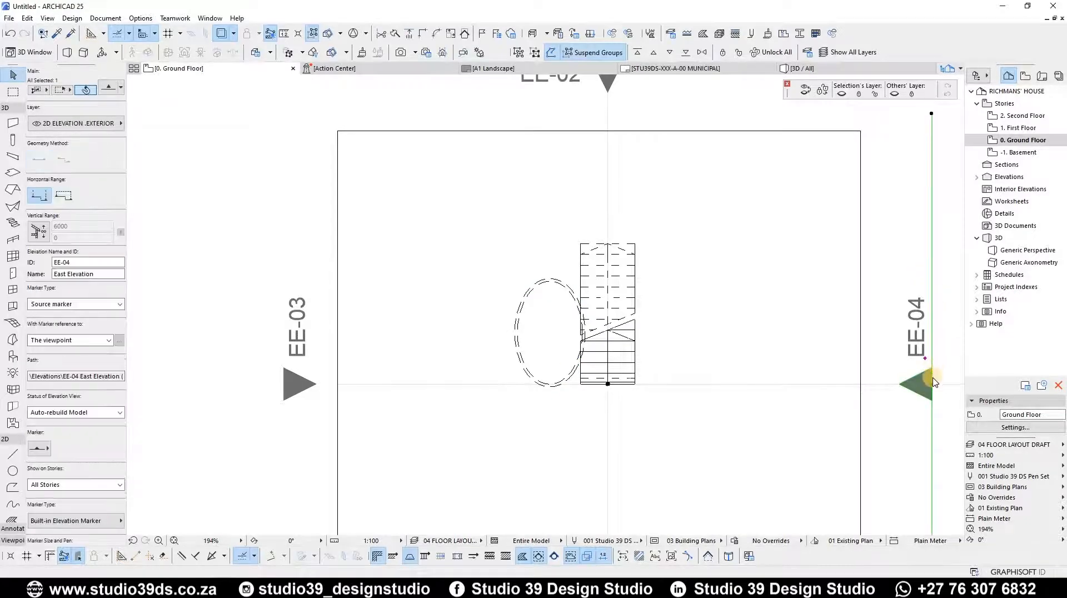
right_click(933, 381)
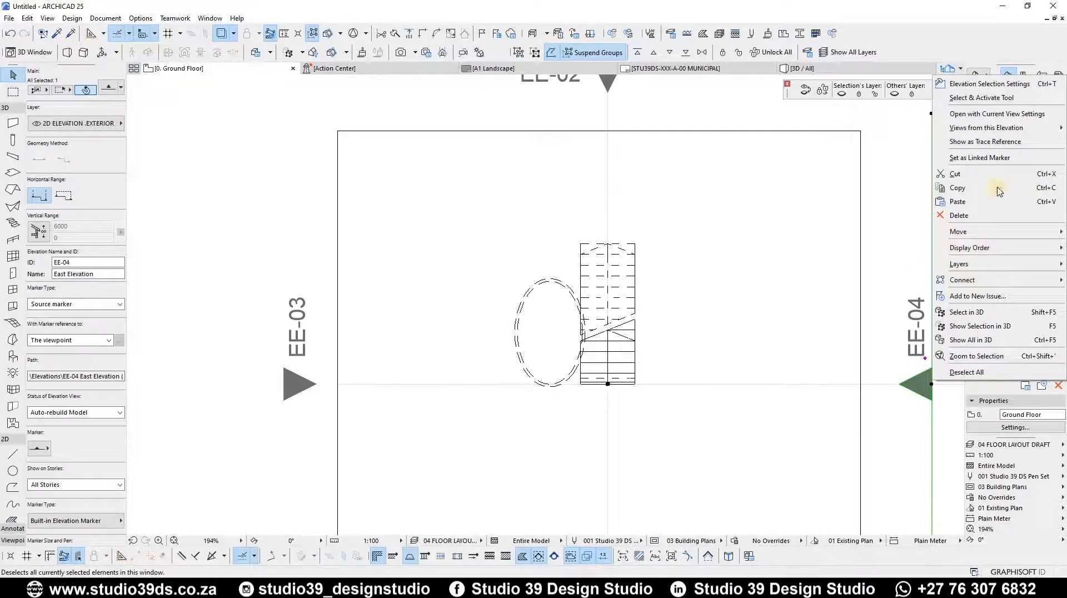
click(978, 116)
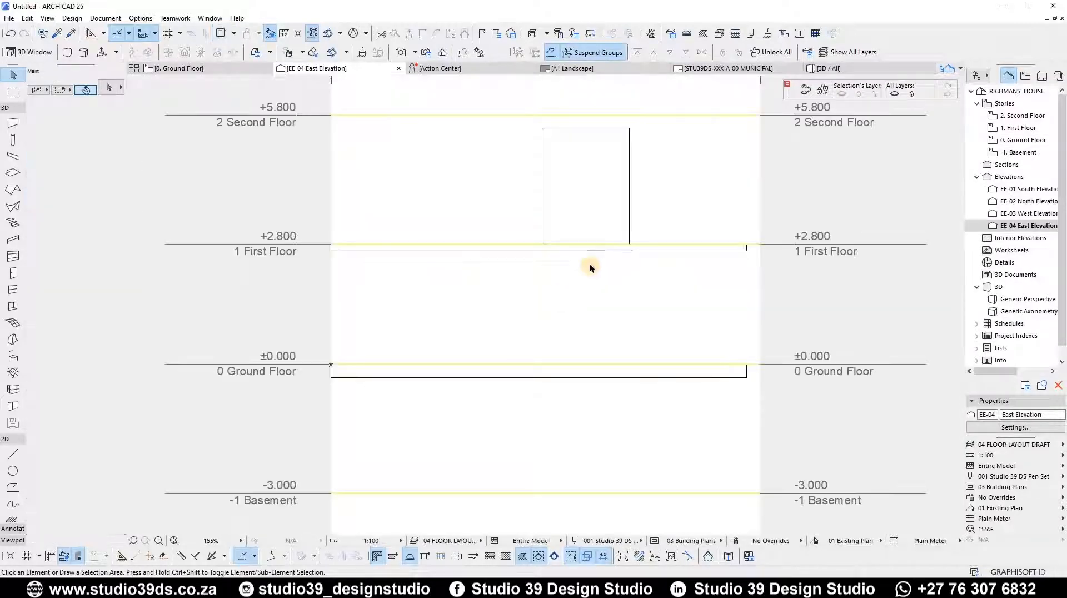
Set the stair's monolithic cut and uncut line pens to pen 1, with uniform flight and landing attributes
scroll(450, 297, down, 4)
scroll(561, 278, up, 3)
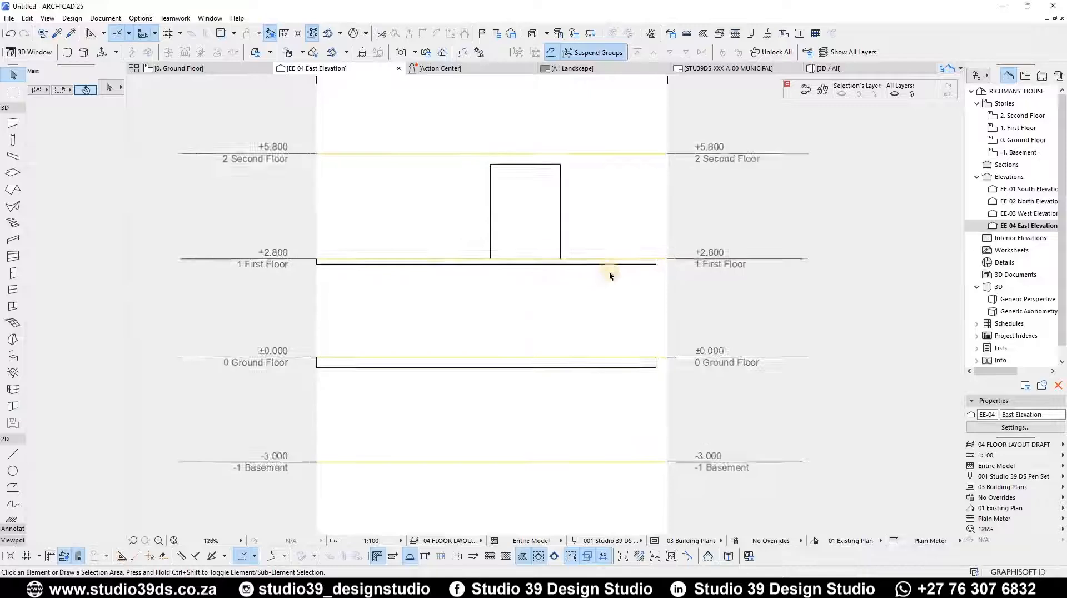
drag(658, 185, 281, 407)
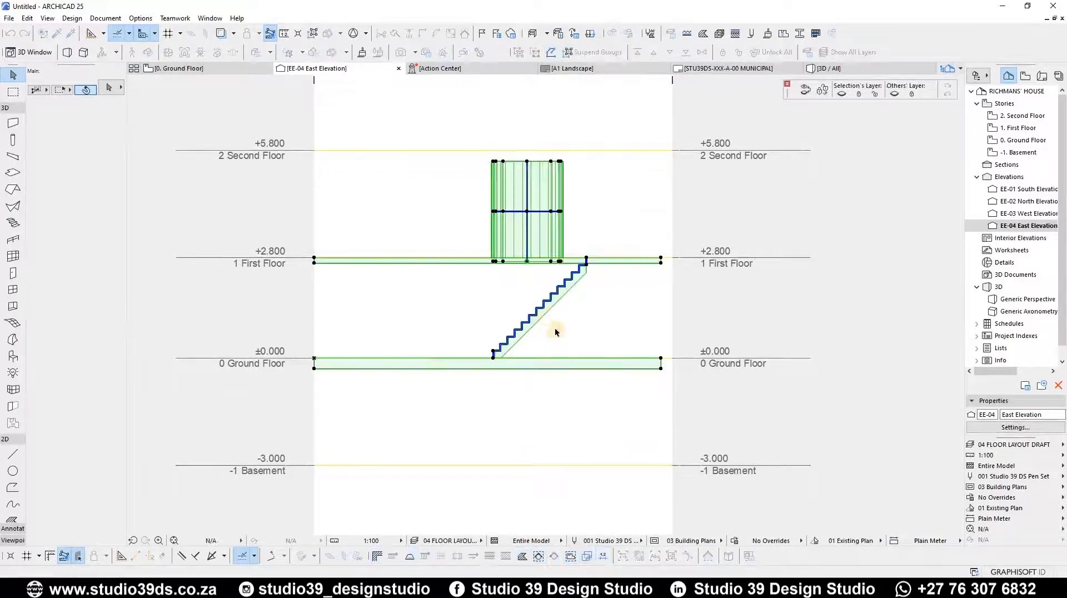
click(544, 337)
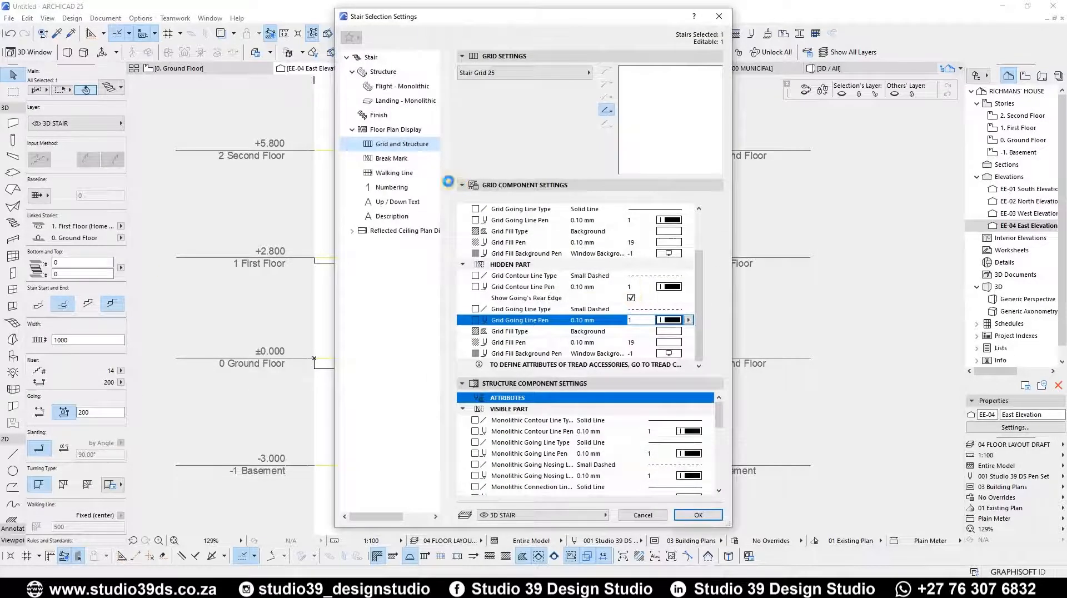
scroll(677, 443, down, 5)
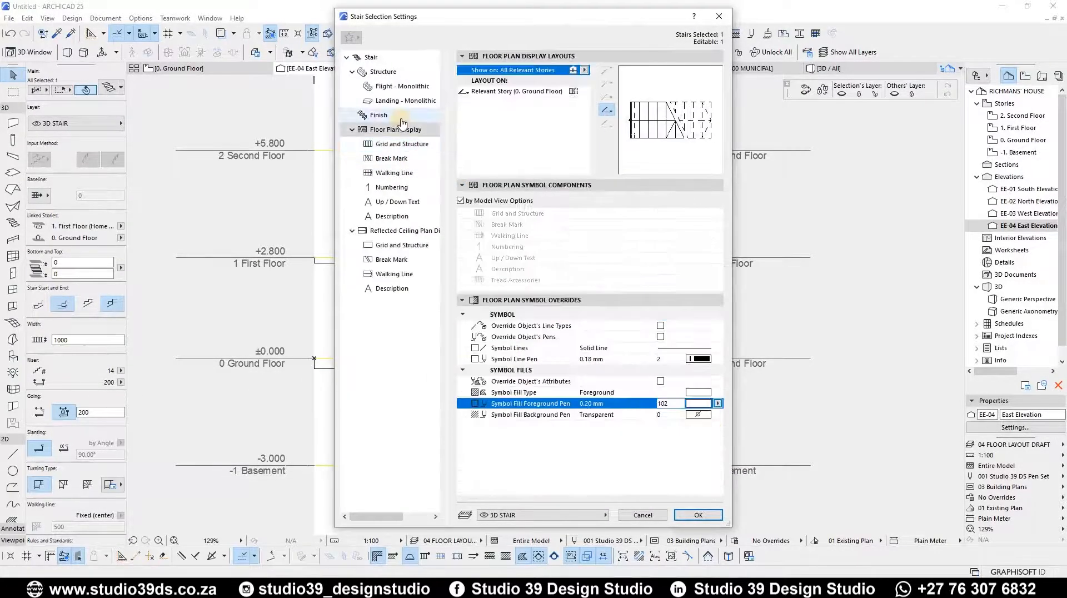
click(401, 119)
click(405, 100)
click(702, 288)
click(721, 288)
click(706, 333)
click(720, 333)
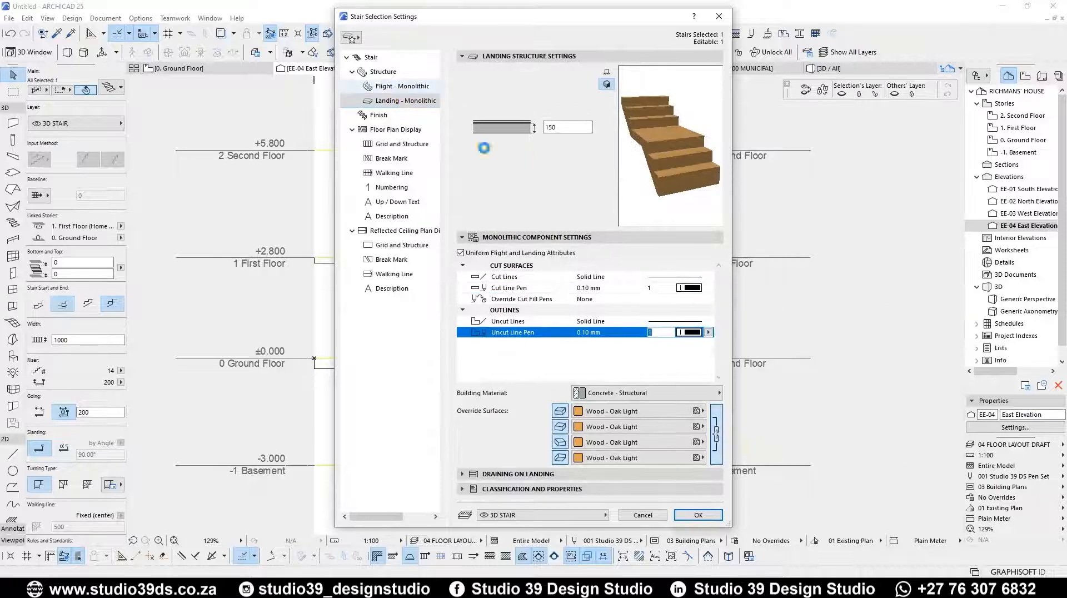
key(Return)
click(624, 411)
Move the shell down by its lower corner to the point where the stair's underside meets the Ground Floor level
scroll(597, 312, up, 5)
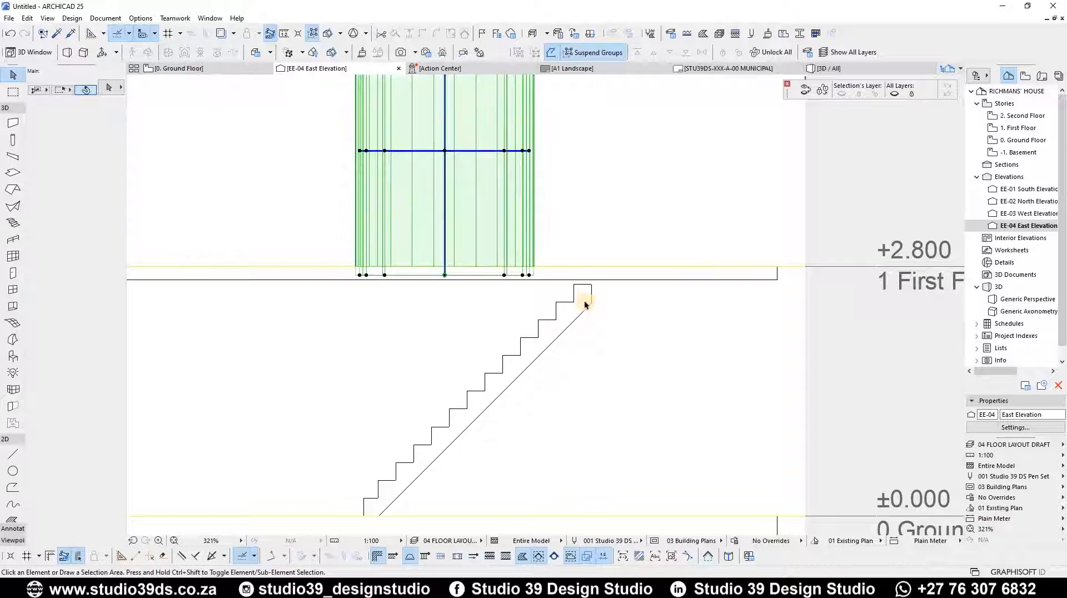
scroll(586, 303, down, 4)
scroll(518, 239, up, 3)
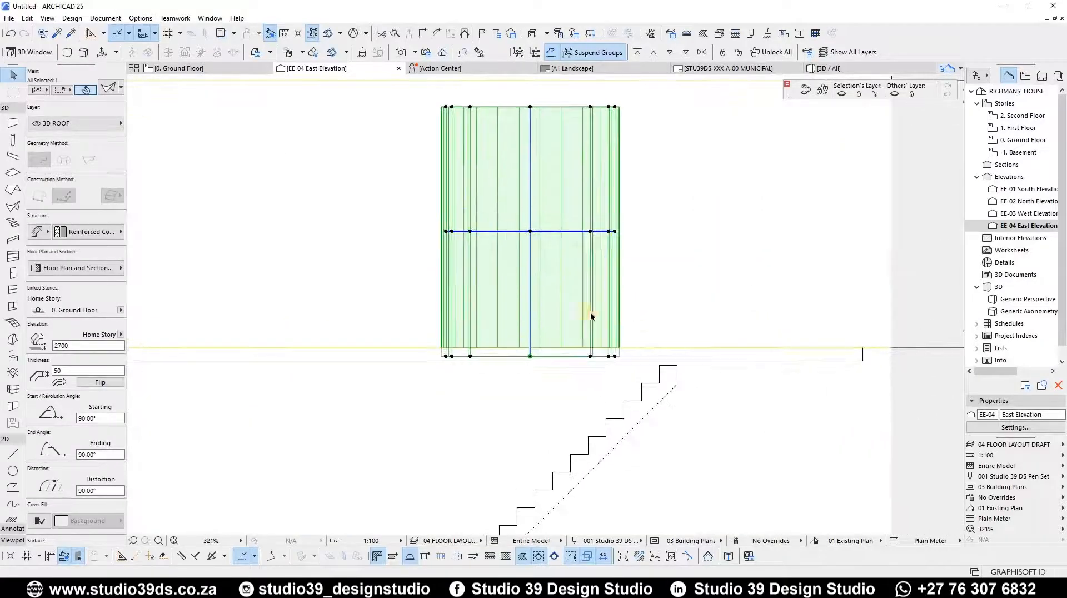
scroll(645, 344, down, 3)
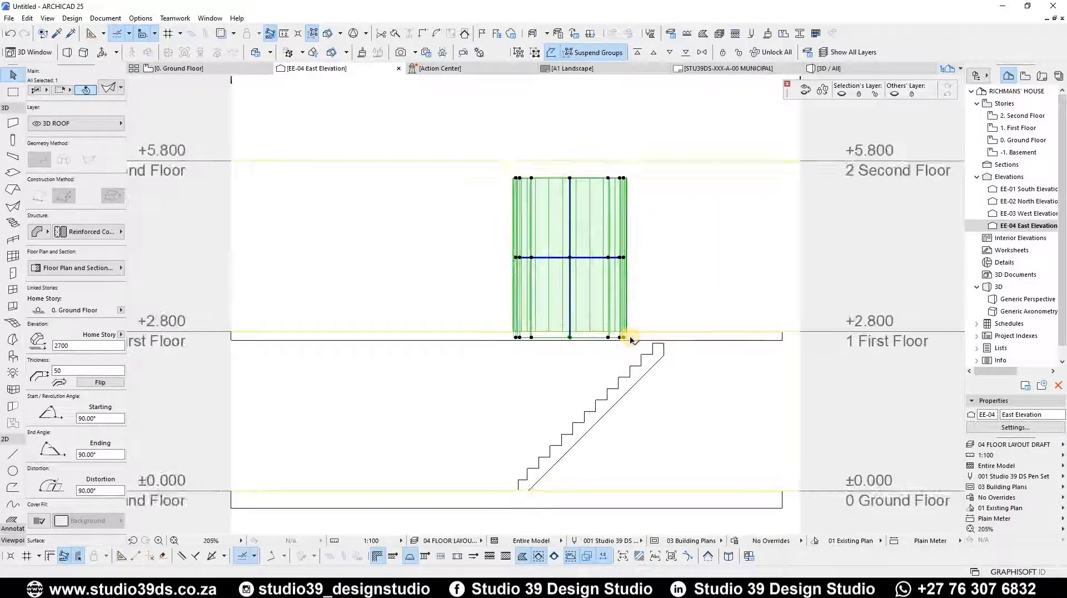
scroll(627, 339, up, 6)
key(ctrl+d)
click(632, 340)
scroll(657, 267, down, 6)
scroll(554, 443, up, 5)
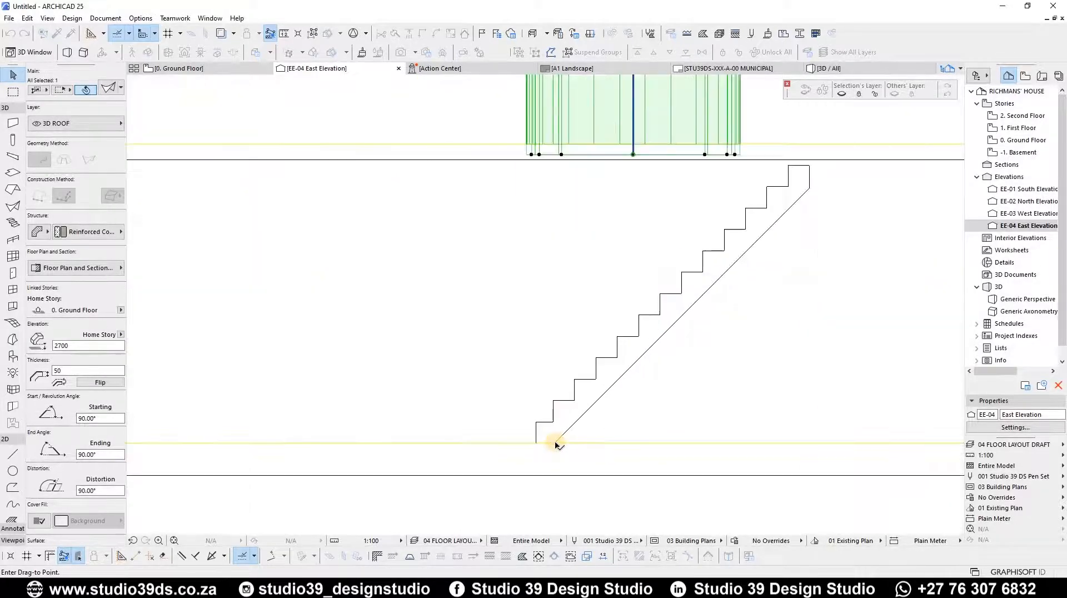
click(556, 445)
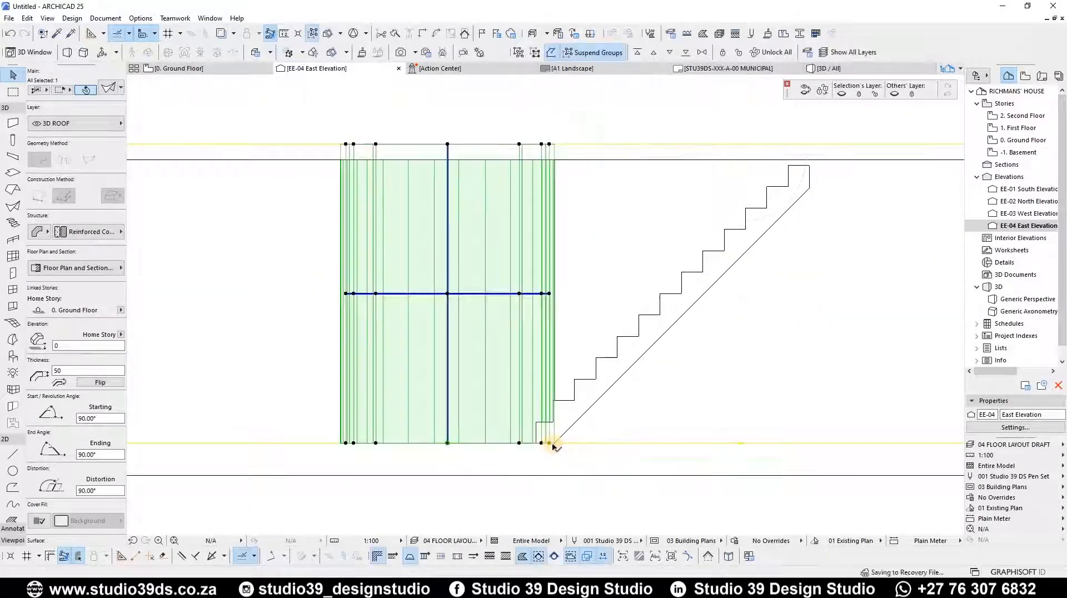
Rotate the shell about its lower corner so its side runs along the sloping underside of the stair
scroll(555, 444, up, 6)
scroll(555, 443, up, 4)
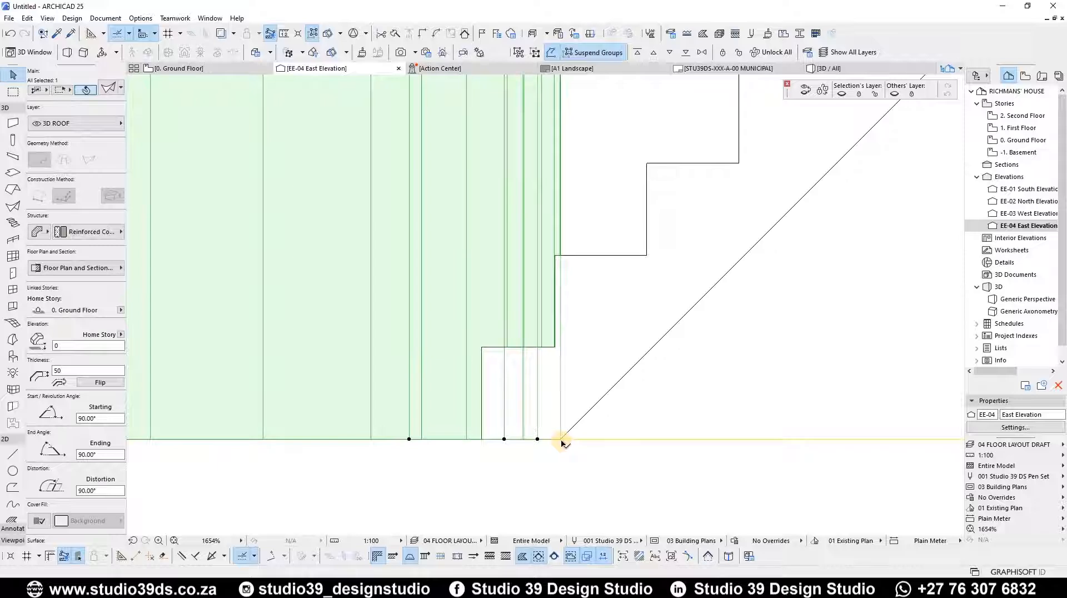
key(ctrl+e)
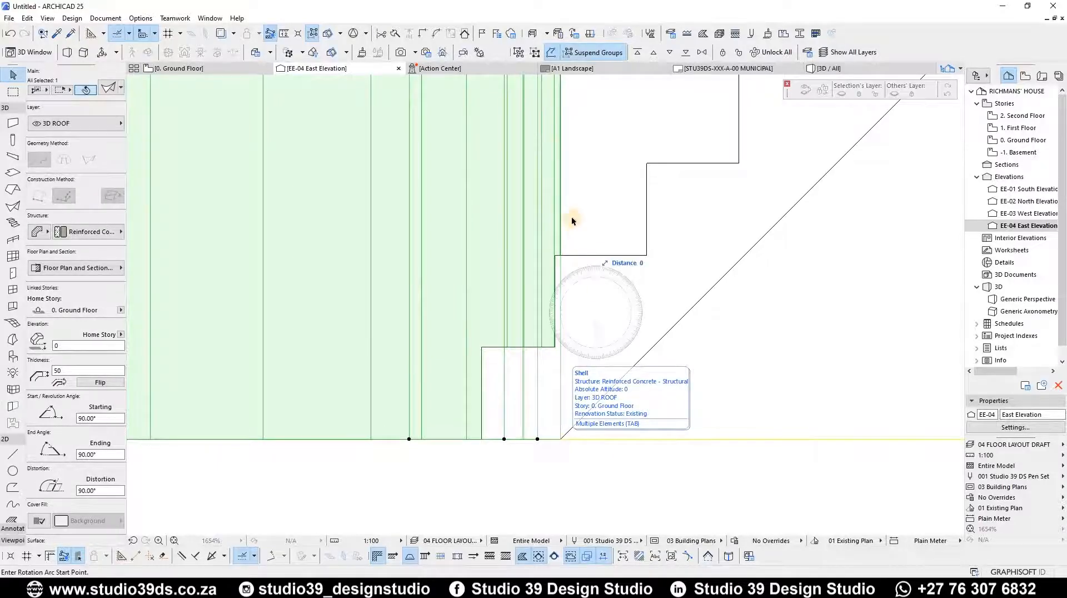
click(560, 147)
click(781, 219)
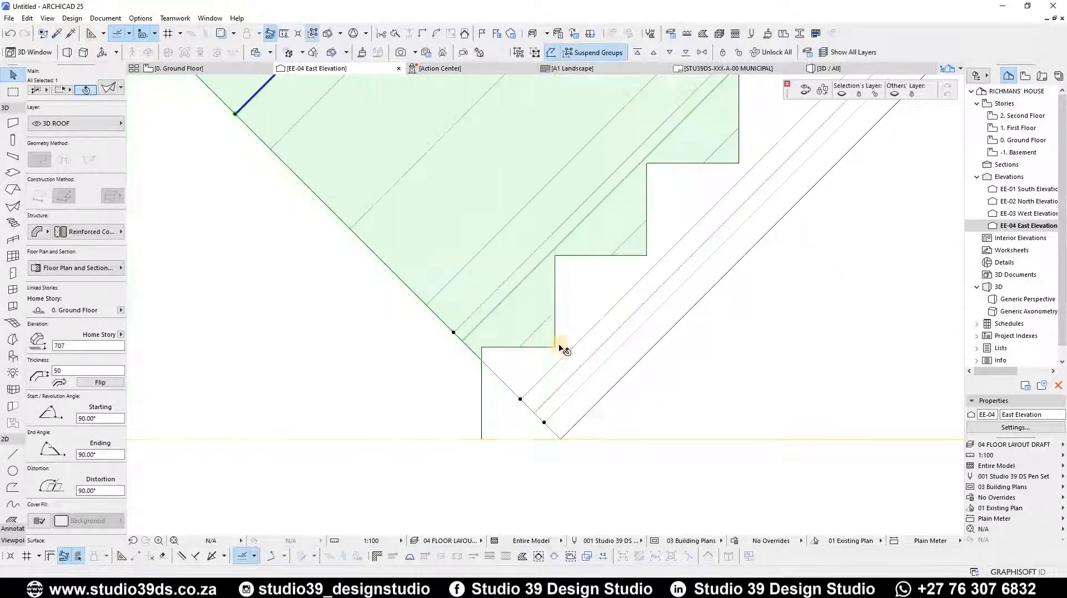
scroll(564, 350, down, 5)
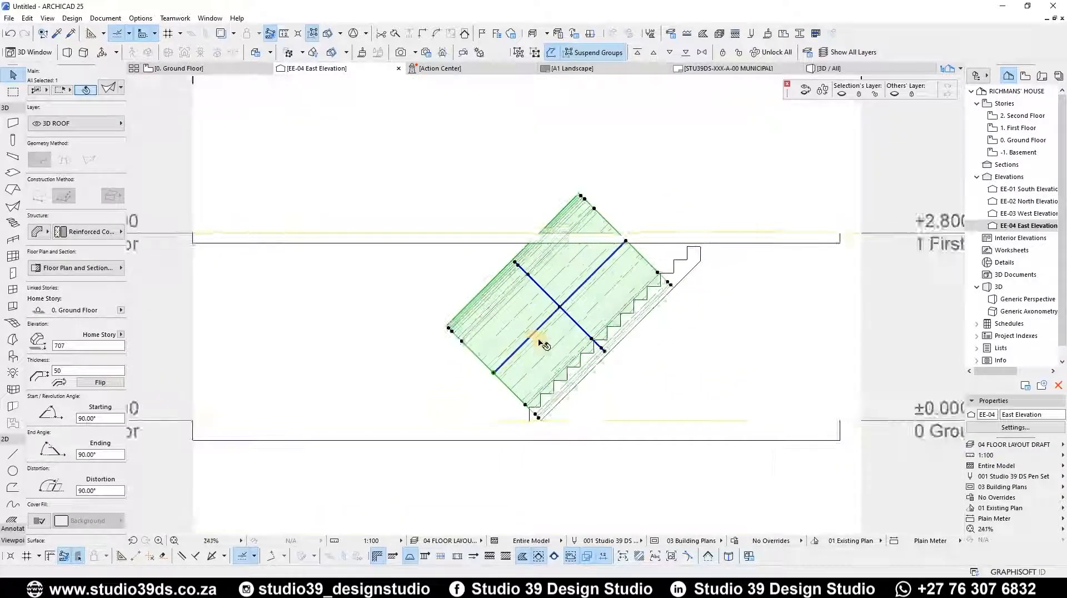
scroll(542, 343, up, 1)
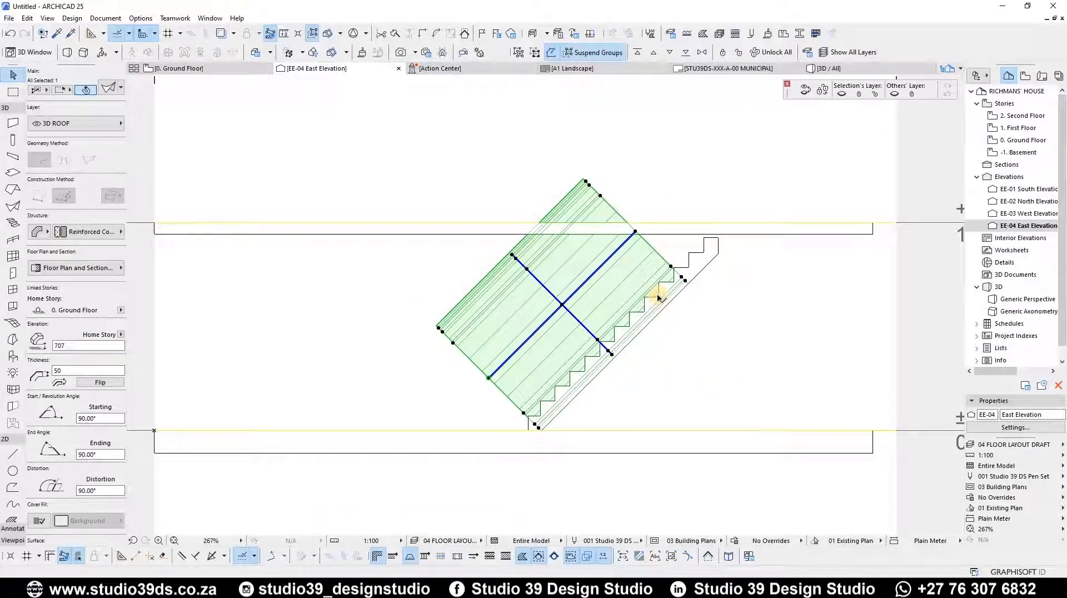
scroll(627, 254, up, 6)
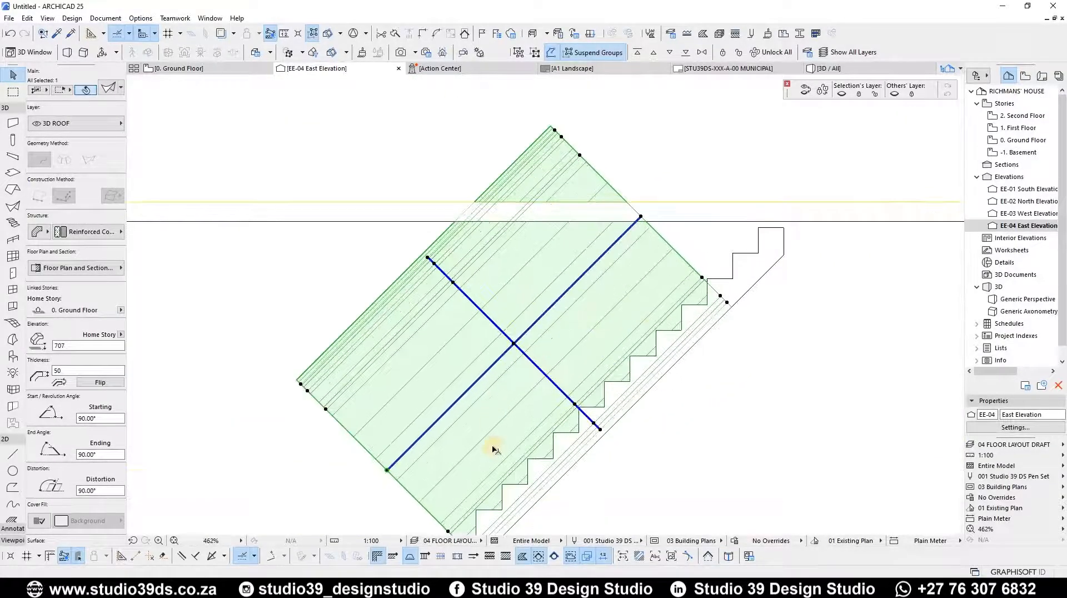
Draw a vertical line from the stair's foot past First Floor level and a short one from the stair's top end to that level
scroll(492, 446, down, 6)
key(Escape)
click(489, 454)
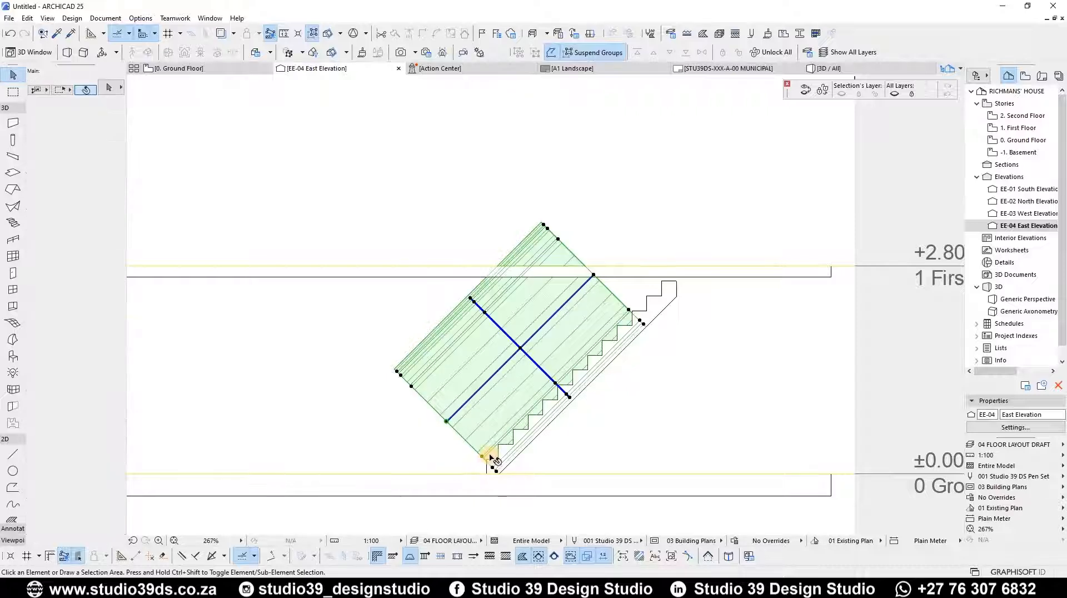
key(Escape)
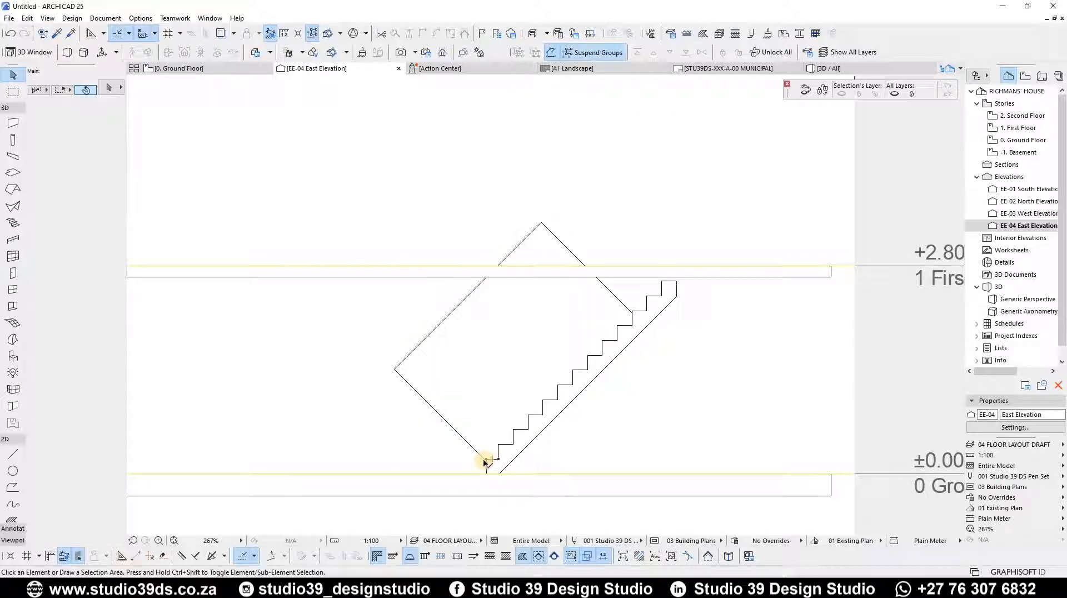
key(l)
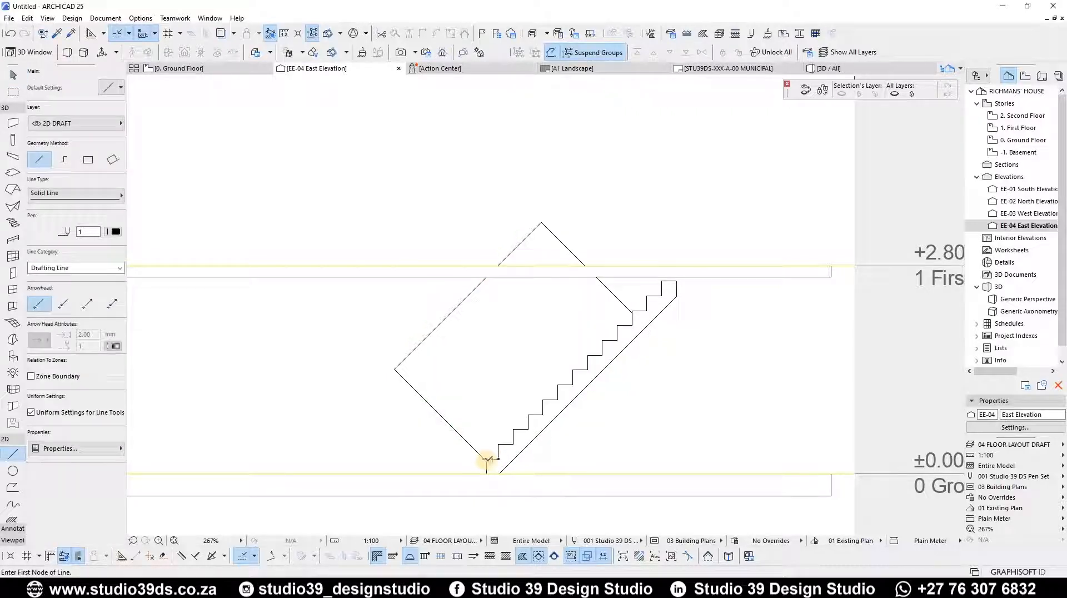
click(486, 165)
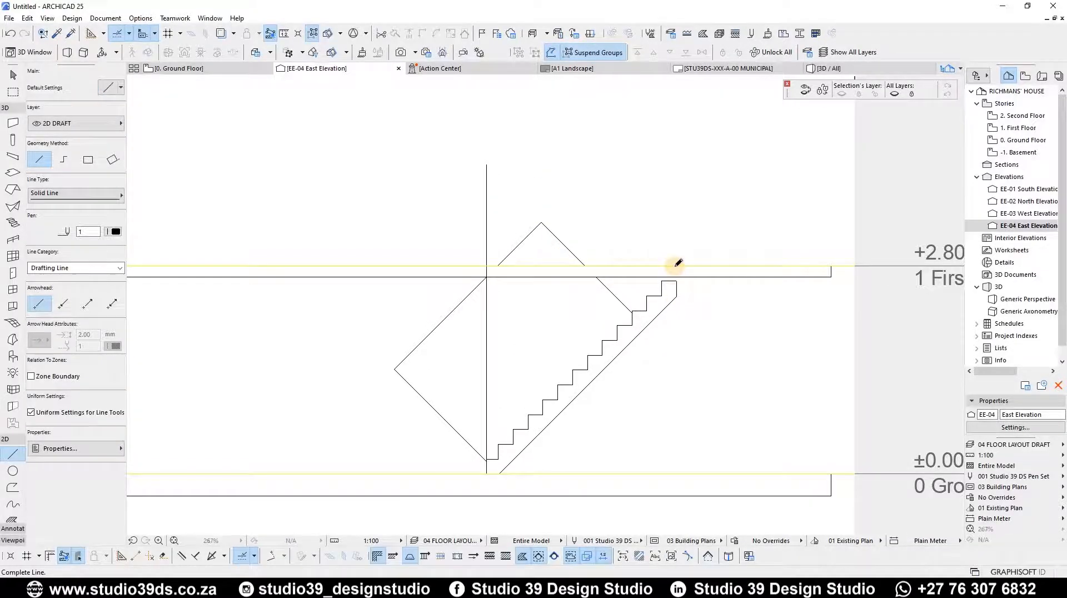
click(676, 281)
click(676, 265)
Draw a horizontal line along First Floor level from above the stair's top end past the long vertical line, and move it up 1000 mm
click(677, 265)
click(390, 266)
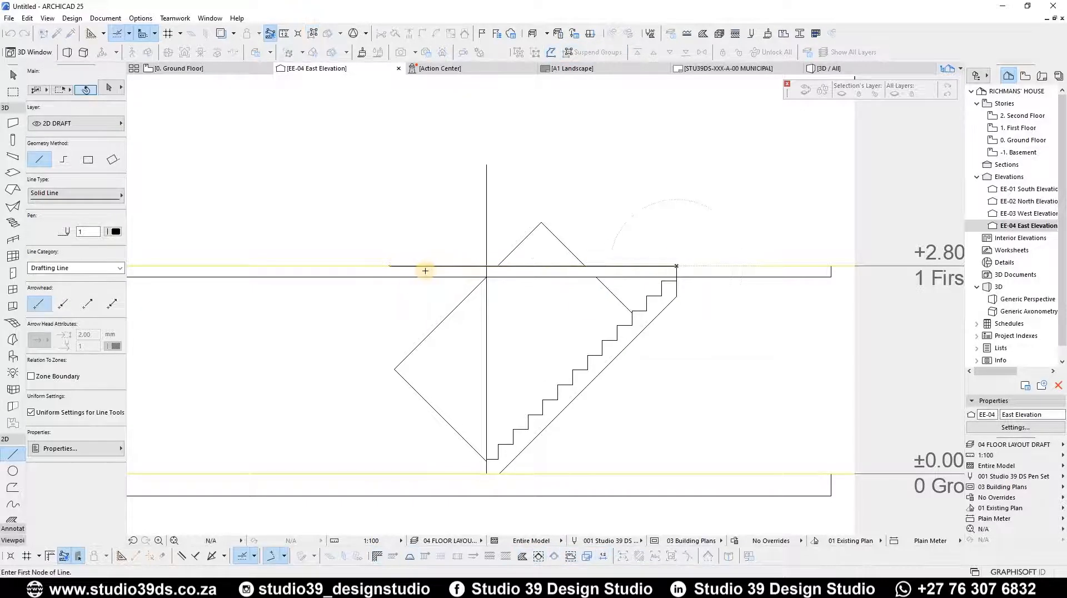
key(Escape)
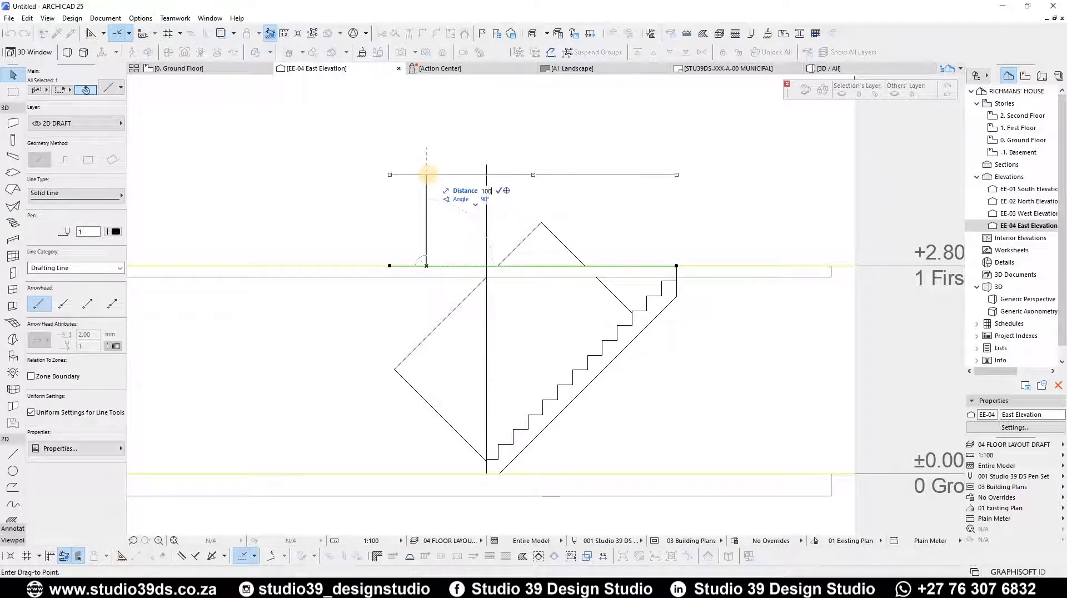
key(Return)
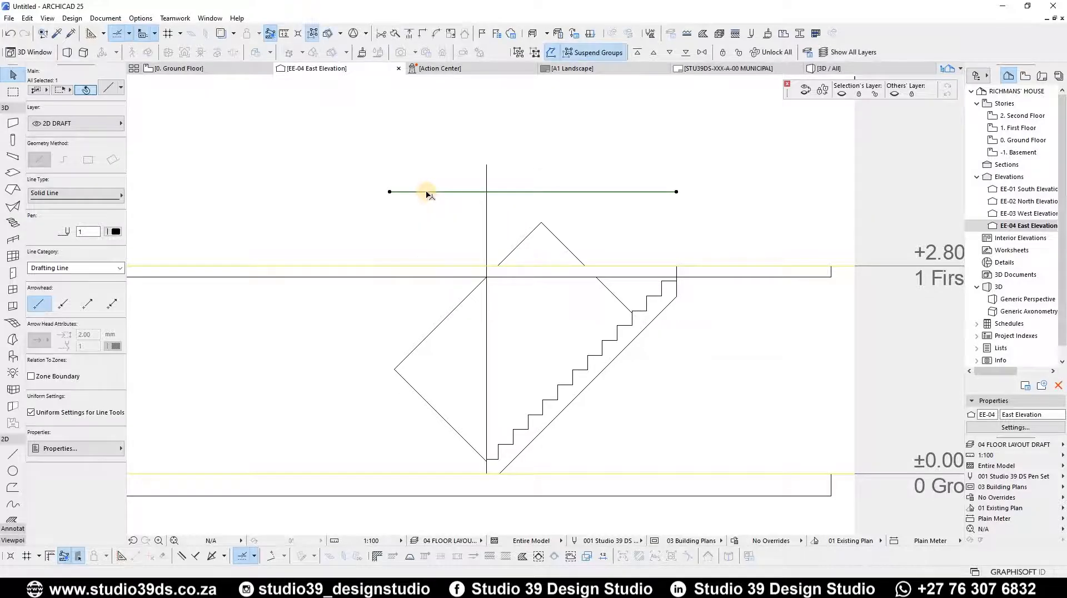
Inspect the slanted shell's position against the stair and slabs in the 3D view
click(514, 347)
click(518, 350)
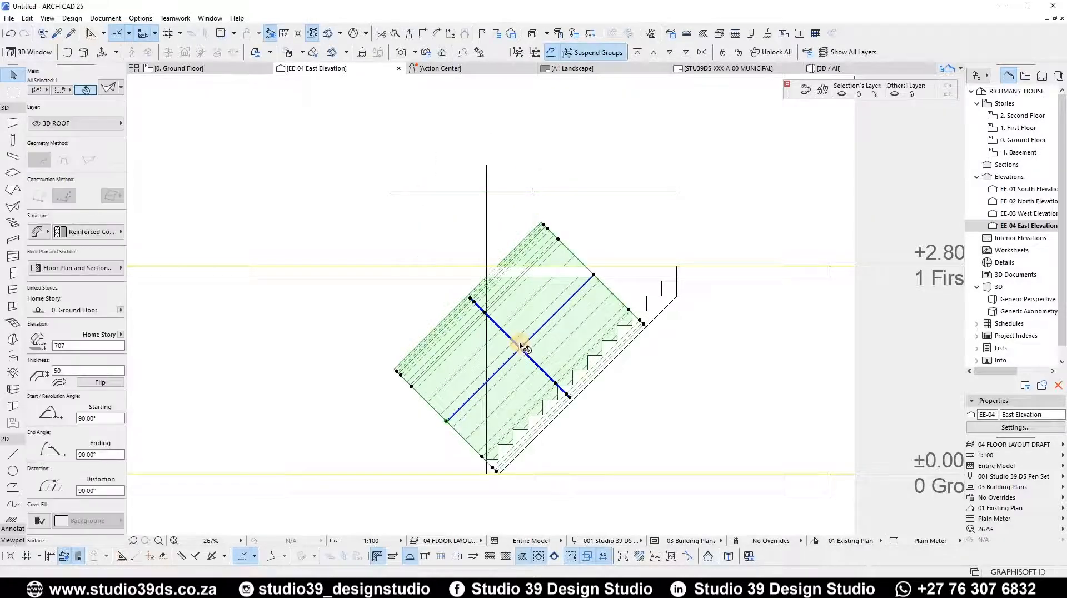
key(Escape)
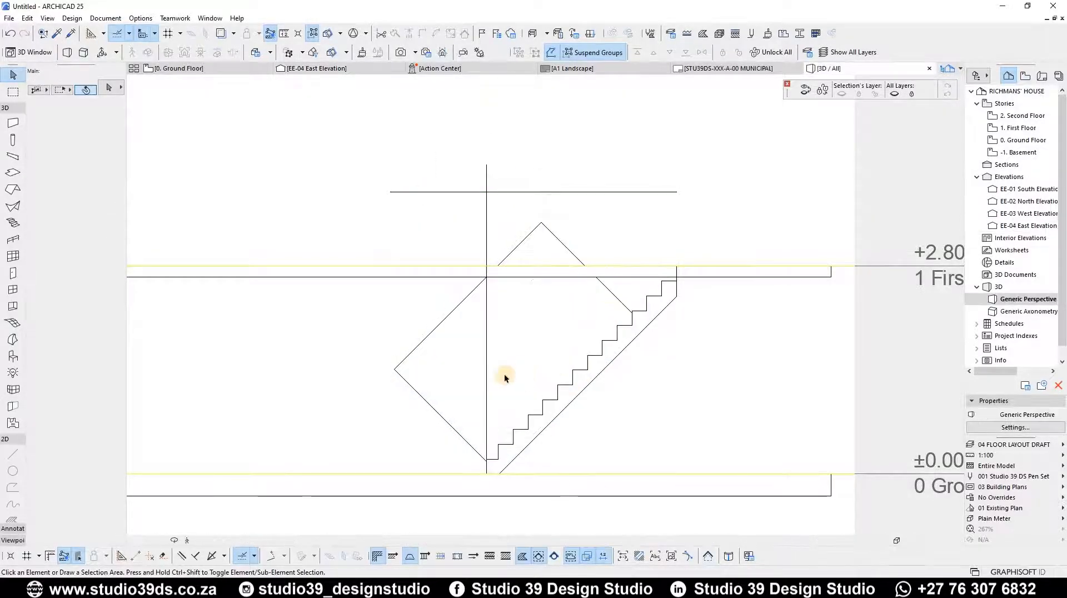
key(F3)
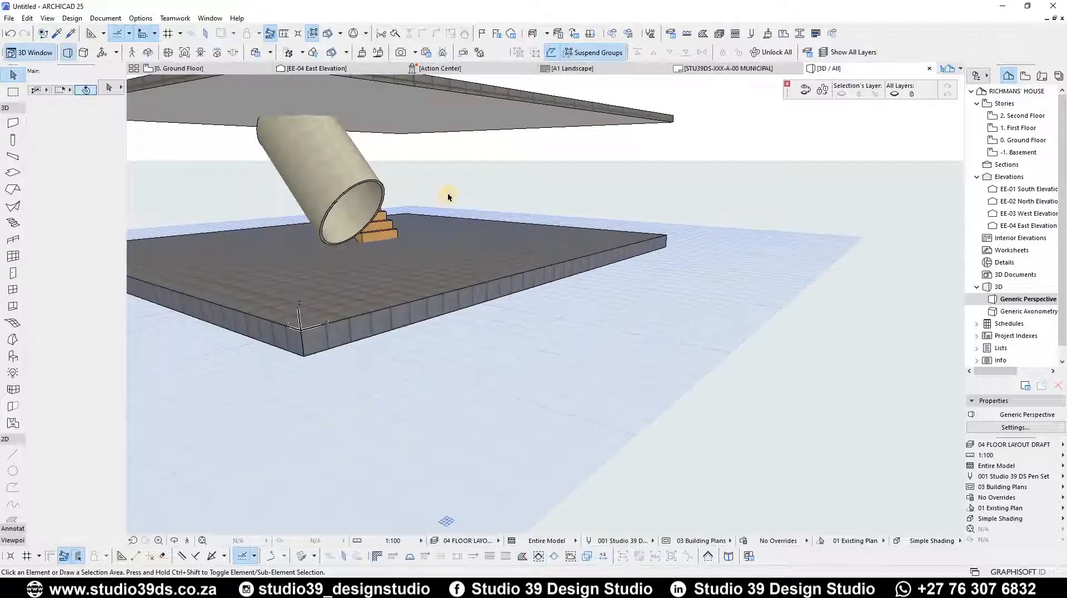
On the Ground Floor plan, move the elliptical shell by its lower edge's midpoint onto the centre of the stair's foot
key(F2)
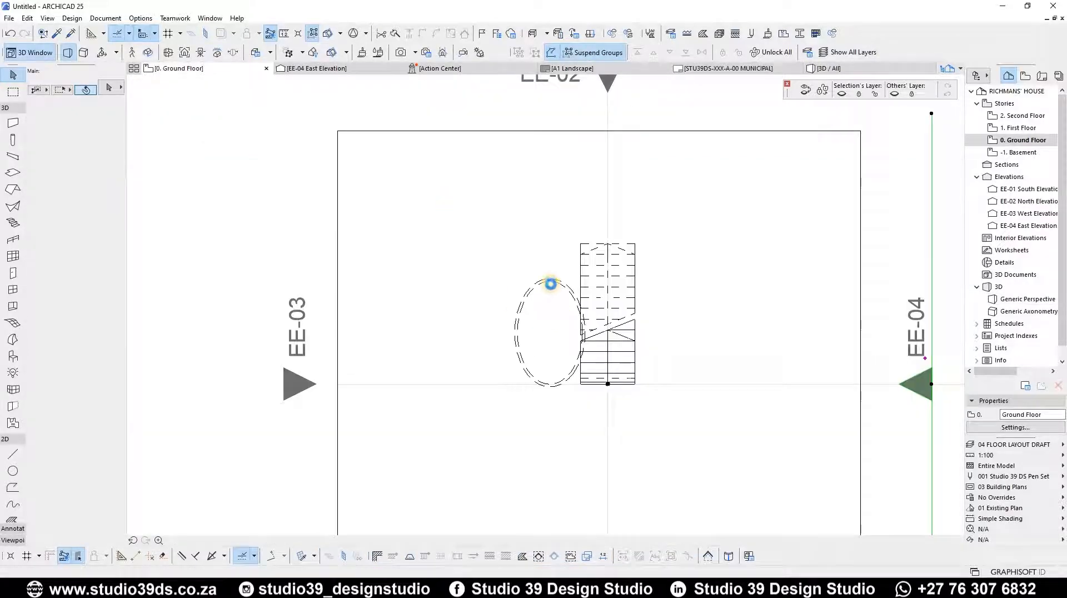
click(552, 374)
click(552, 390)
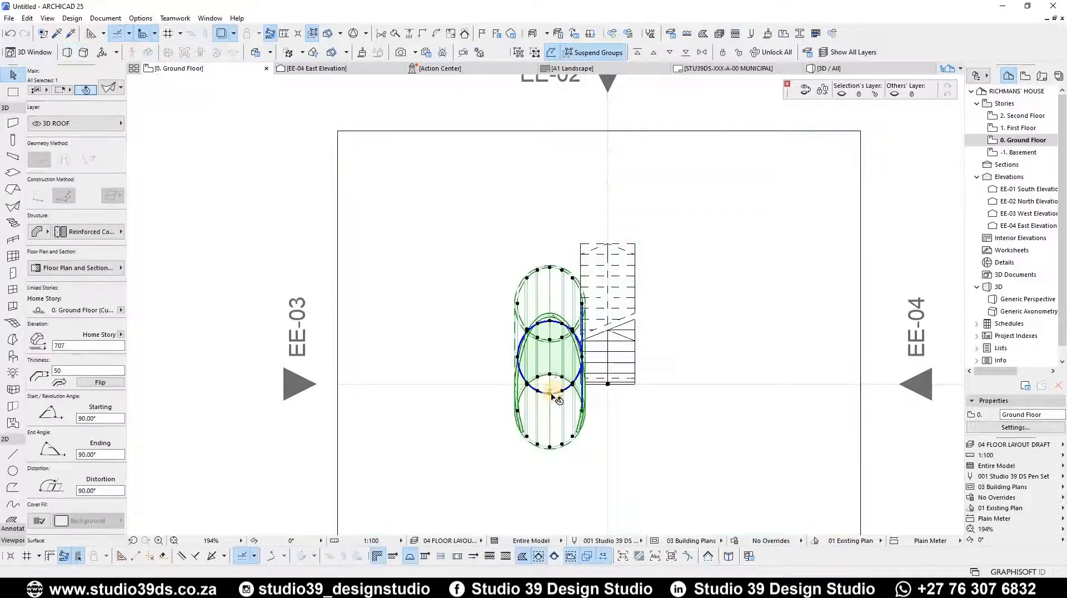
scroll(552, 389, up, 4)
key(ctrl+d)
click(545, 398)
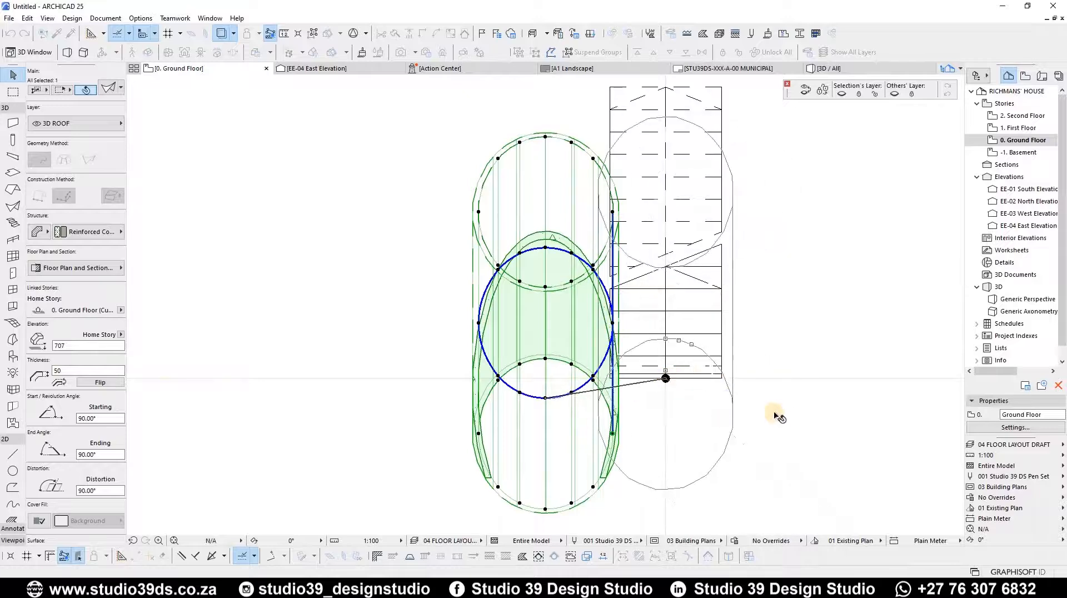
click(665, 379)
Override the elliptical shell's surfaces with Stucco - White Rough
scroll(67, 422, down, 5)
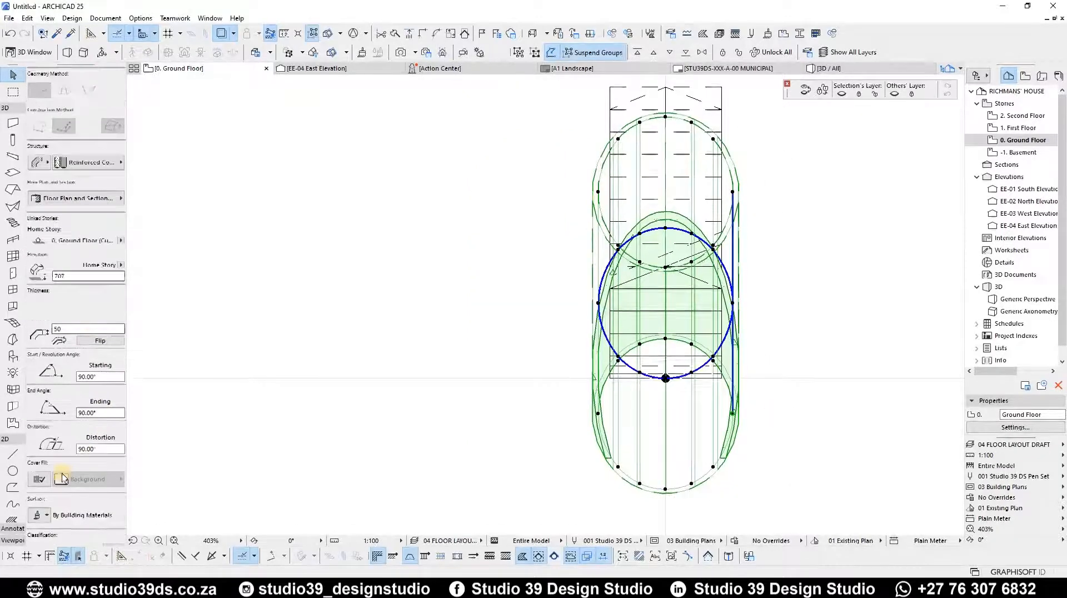
click(39, 488)
click(185, 503)
click(166, 488)
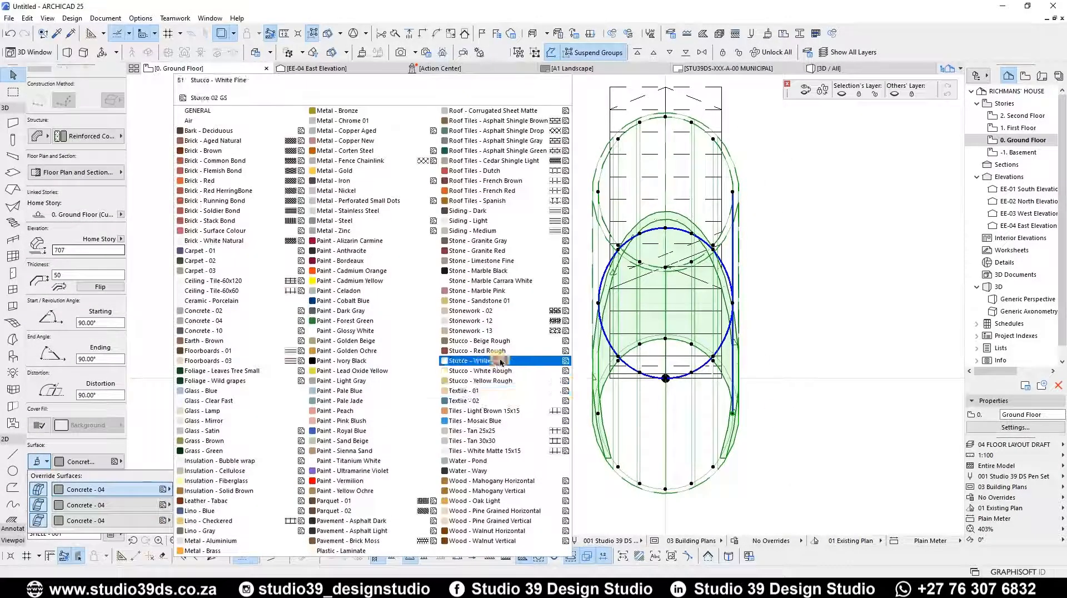
click(500, 360)
click(833, 291)
click(72, 461)
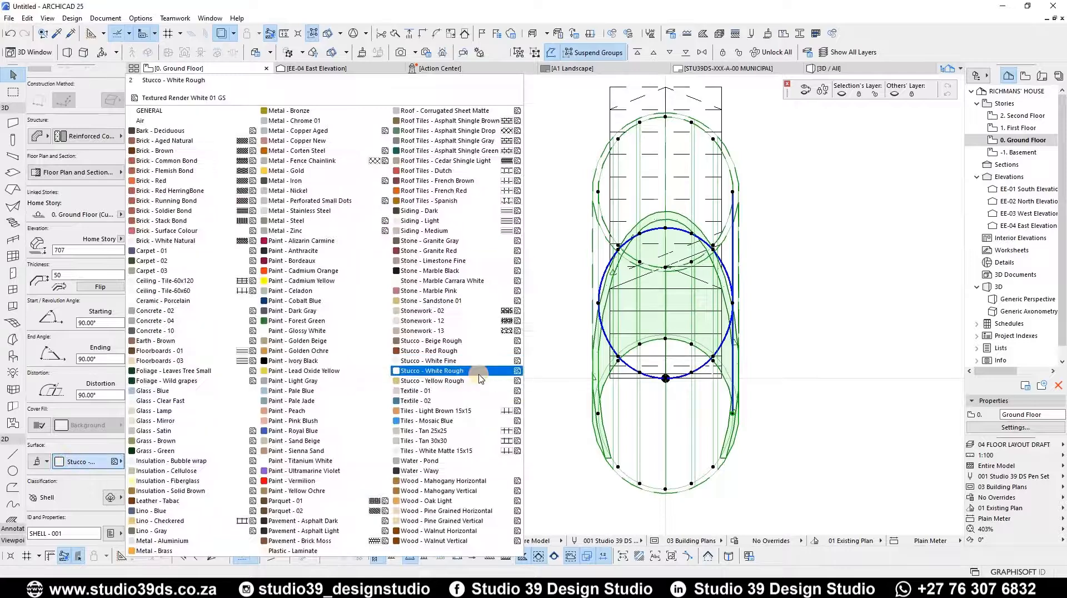
click(479, 372)
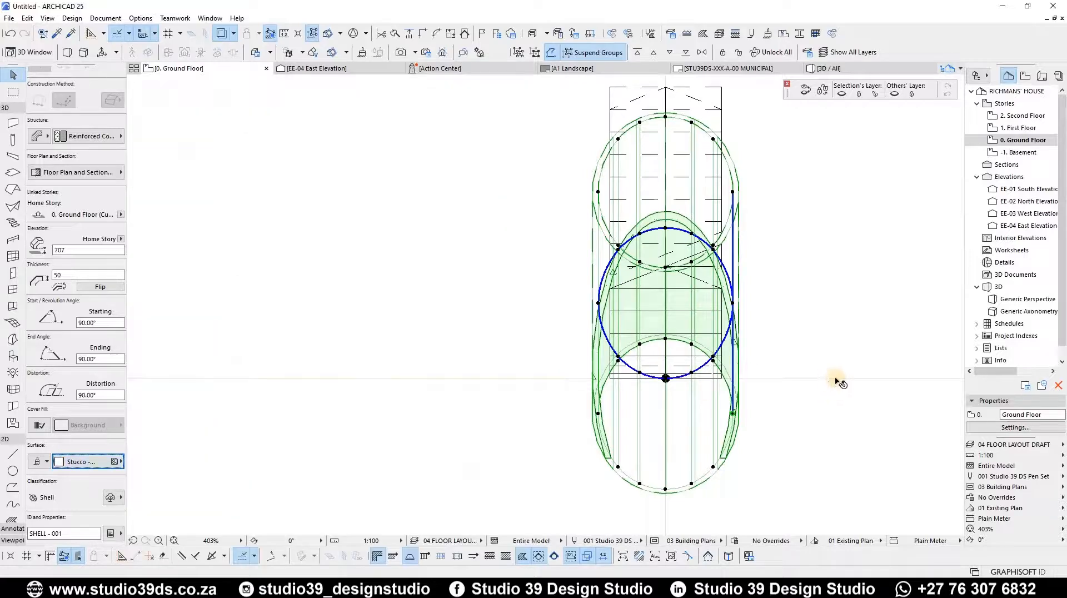
click(822, 376)
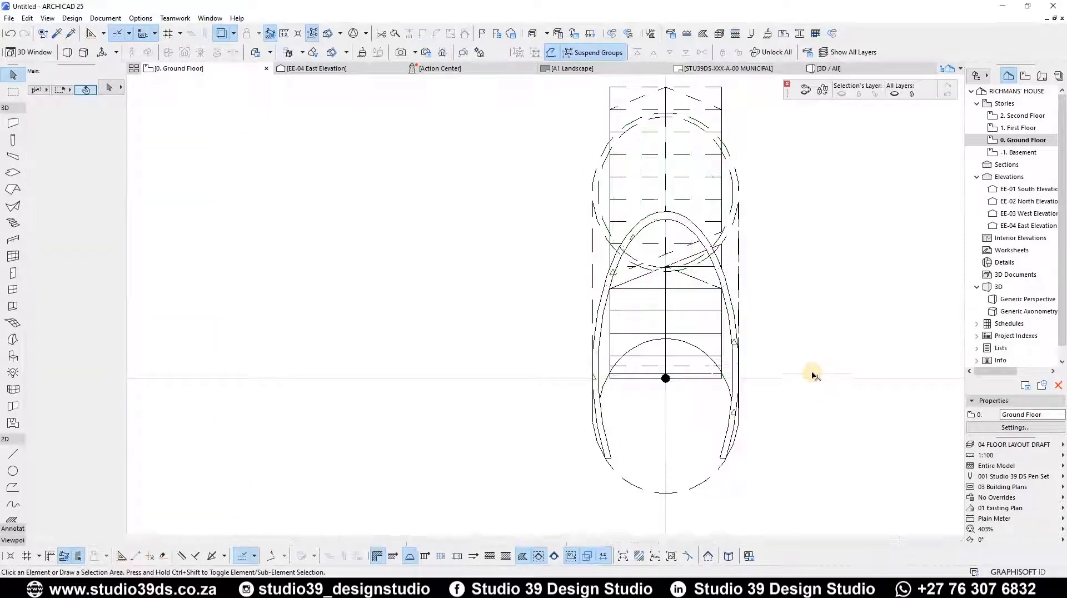
In the 3D view, override the bottom surface of both slabs with Stucco - White Fine
key(F3)
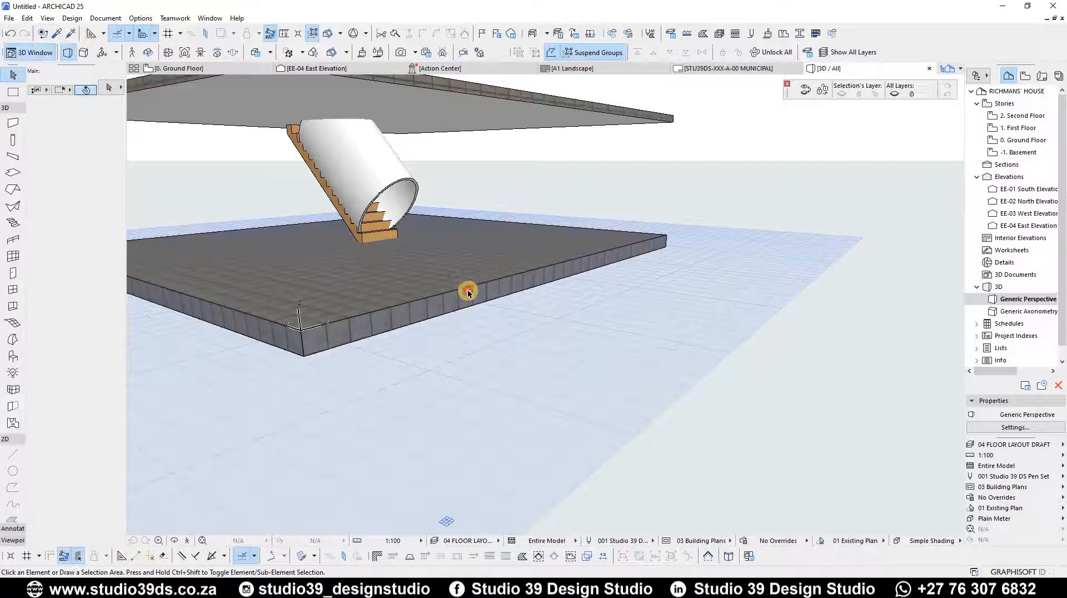
shift+click(473, 115)
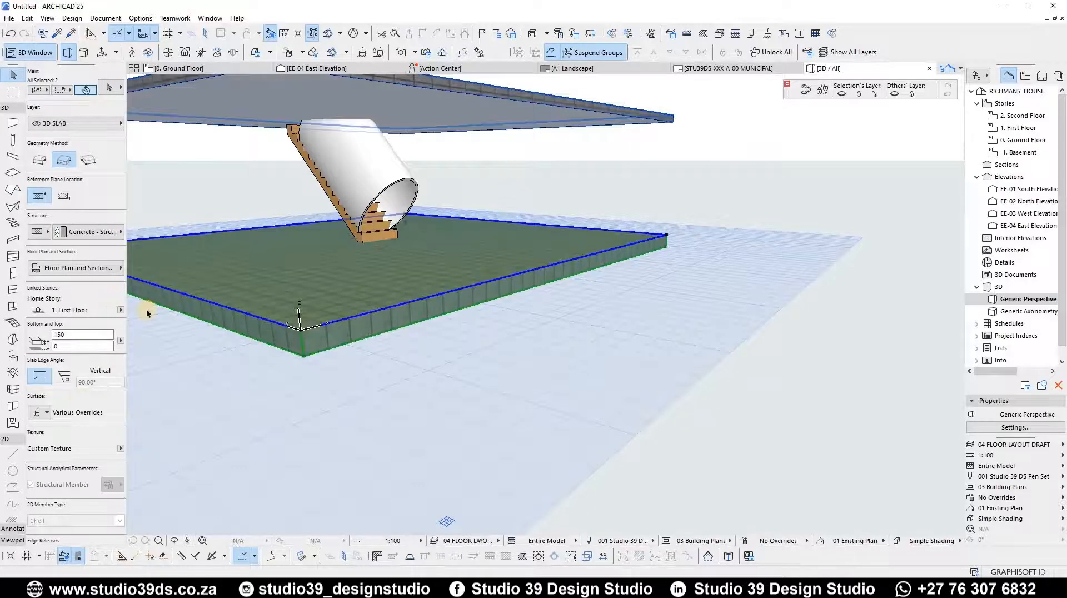
click(44, 413)
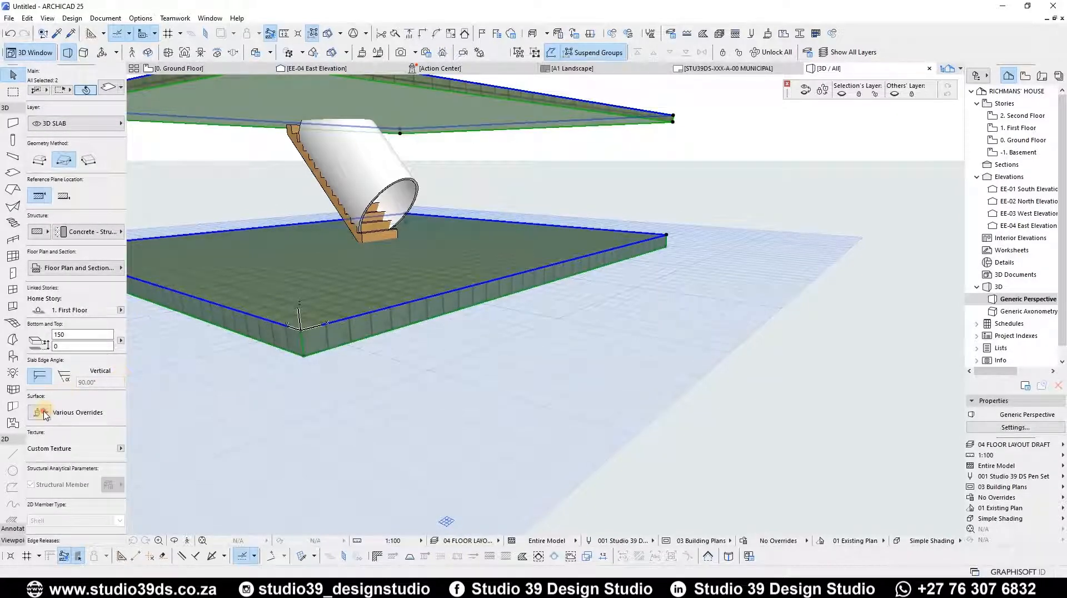
click(78, 472)
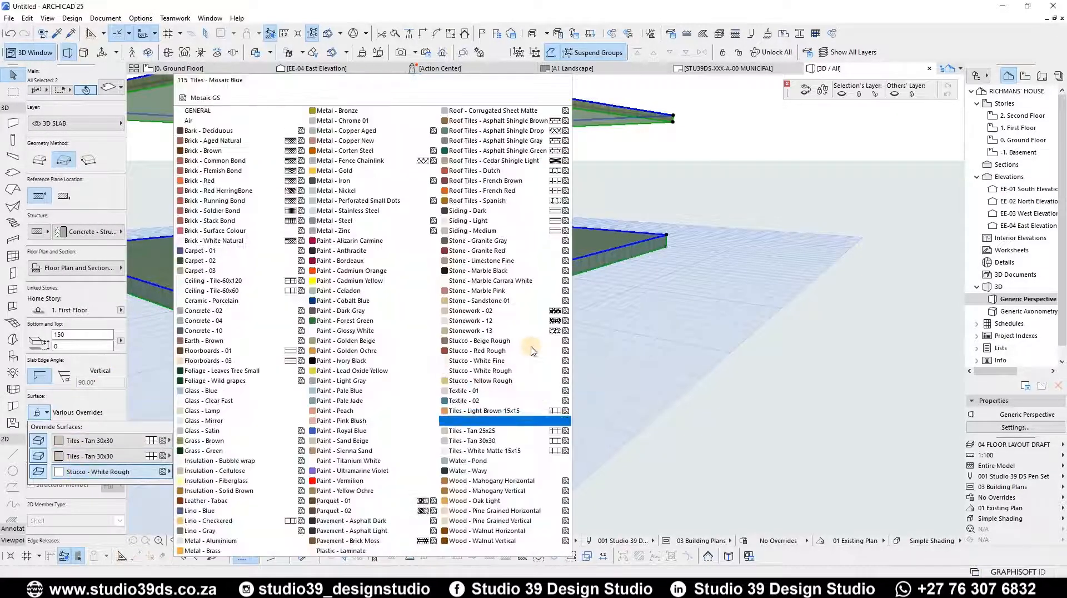
click(520, 362)
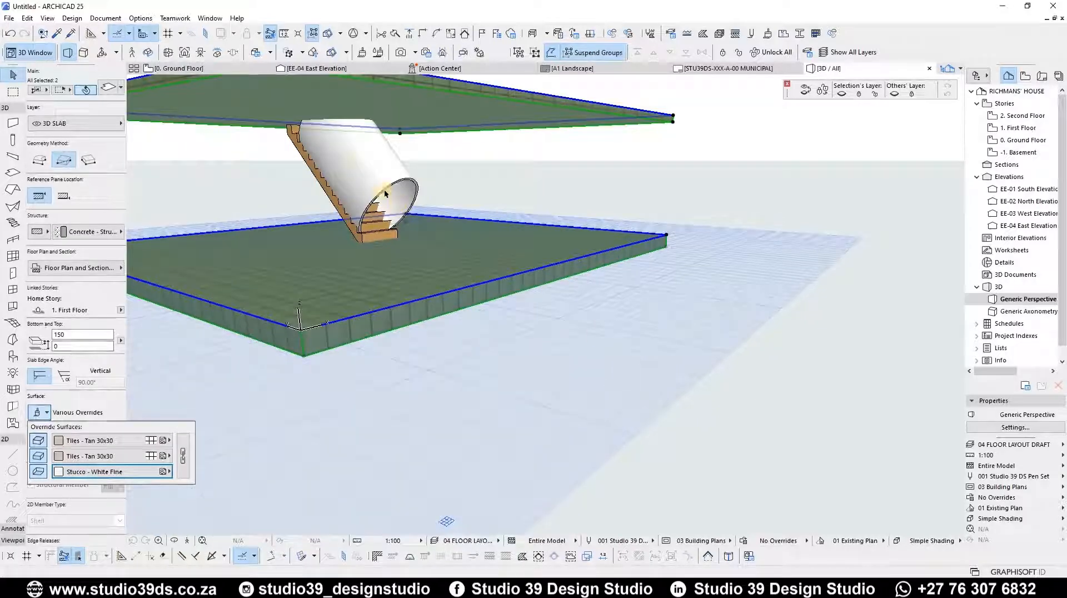
click(361, 160)
key(Escape)
In the East Elevation, lengthen the shell along the slope at both ends to an extrusion length of about 5061 mm
shift+middle_drag(311, 163, 458, 311)
scroll(535, 307, up, 8)
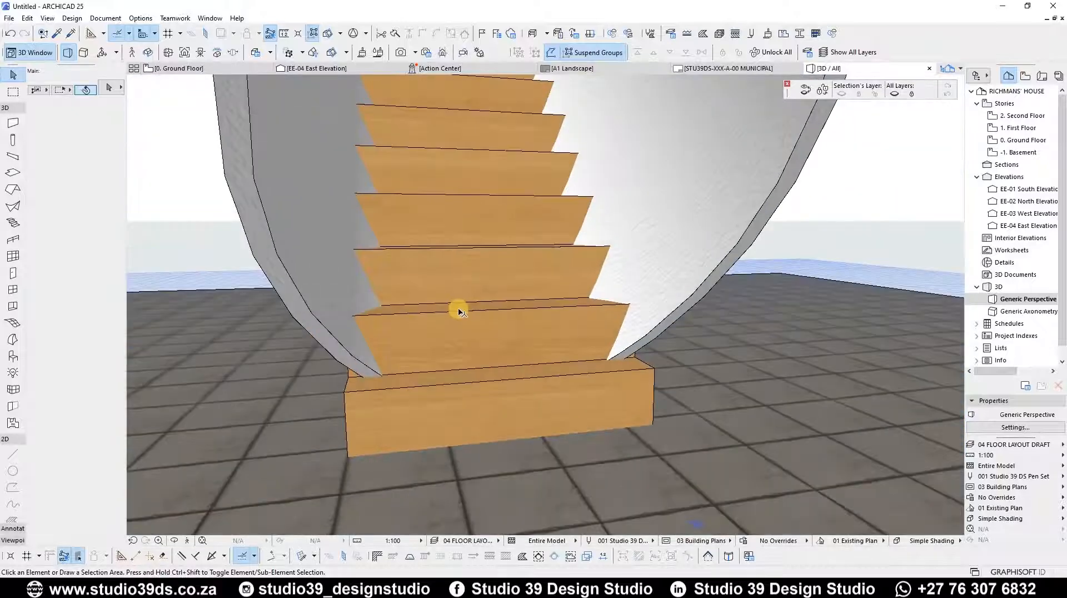
key(F2)
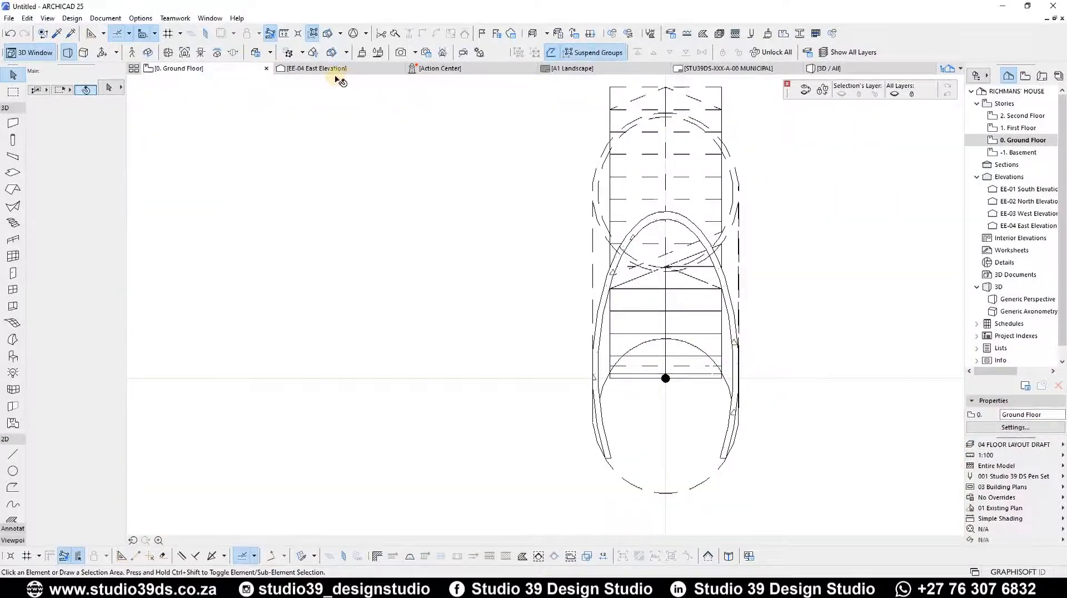
click(316, 68)
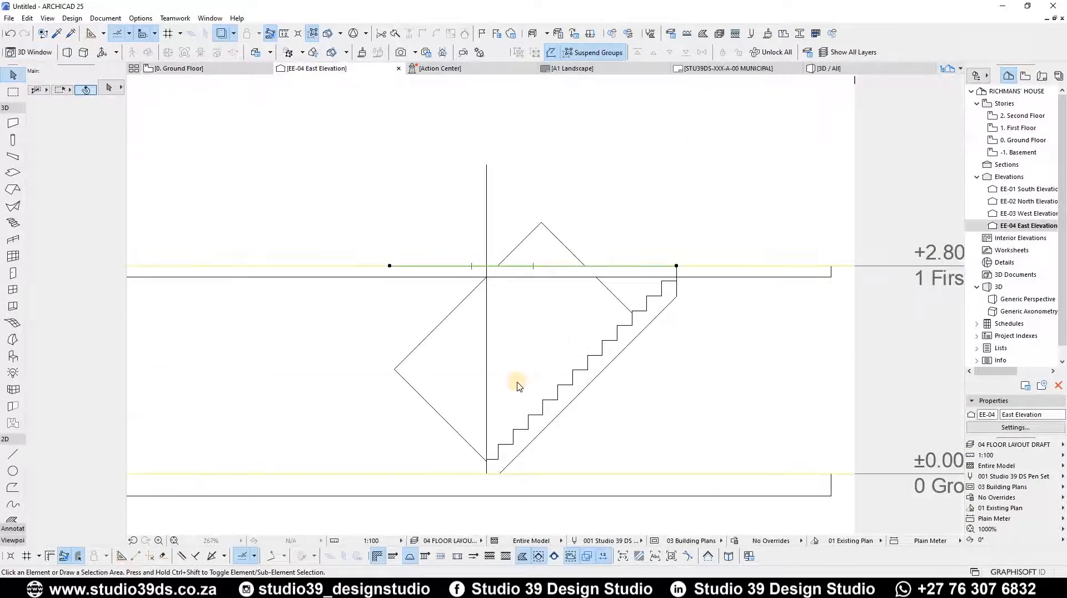
click(464, 423)
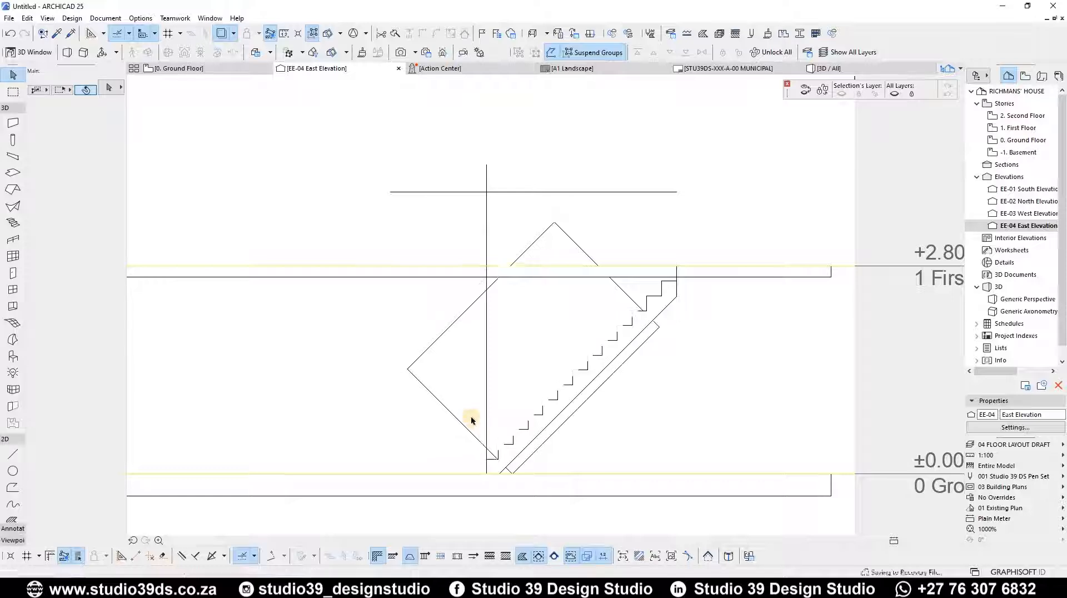
click(459, 423)
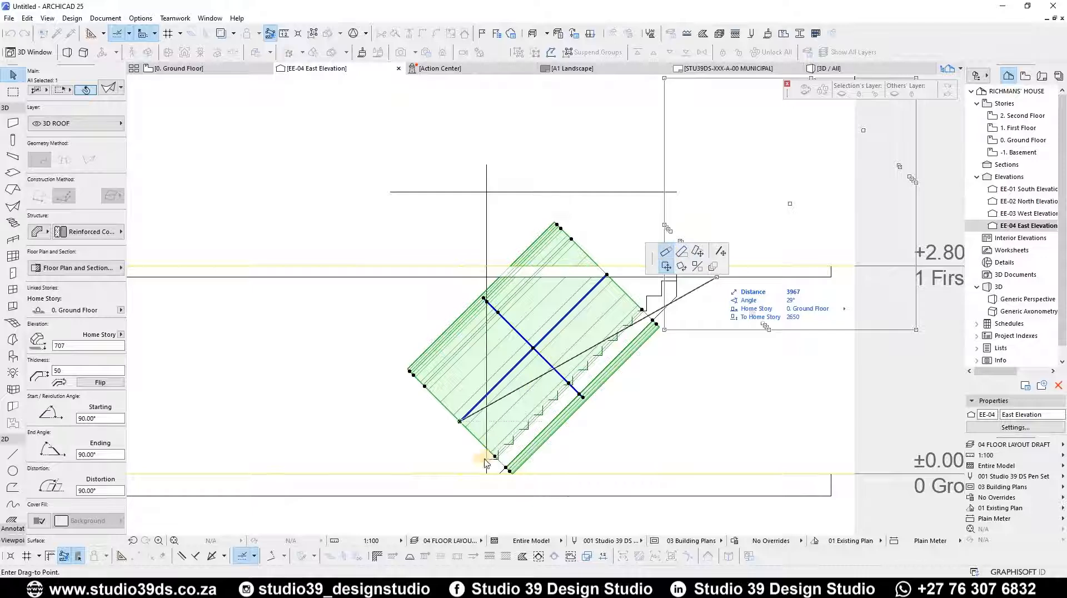
click(607, 276)
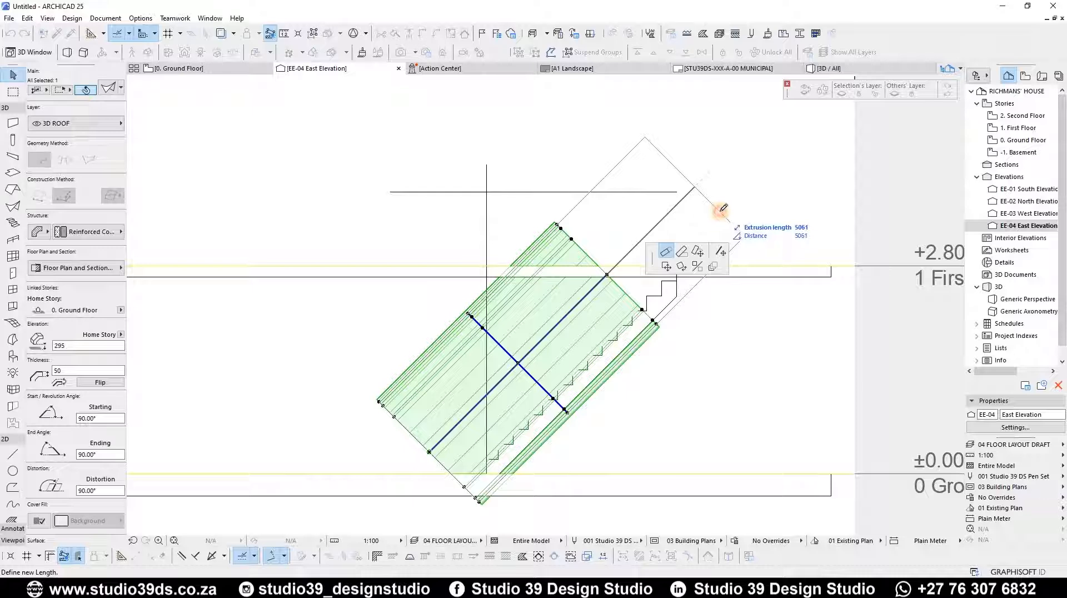
click(583, 192)
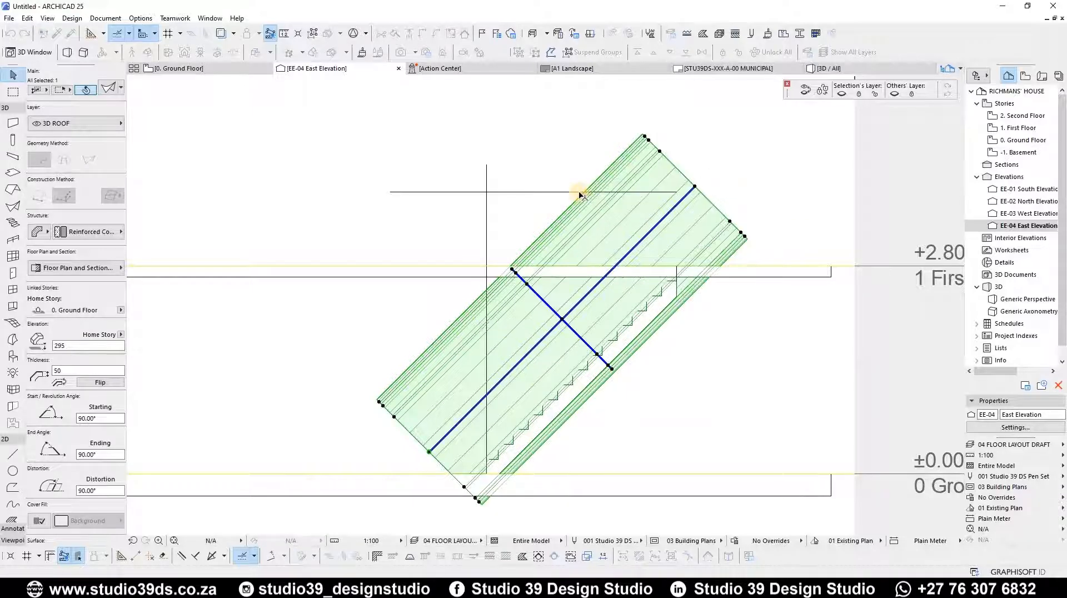
key(Escape)
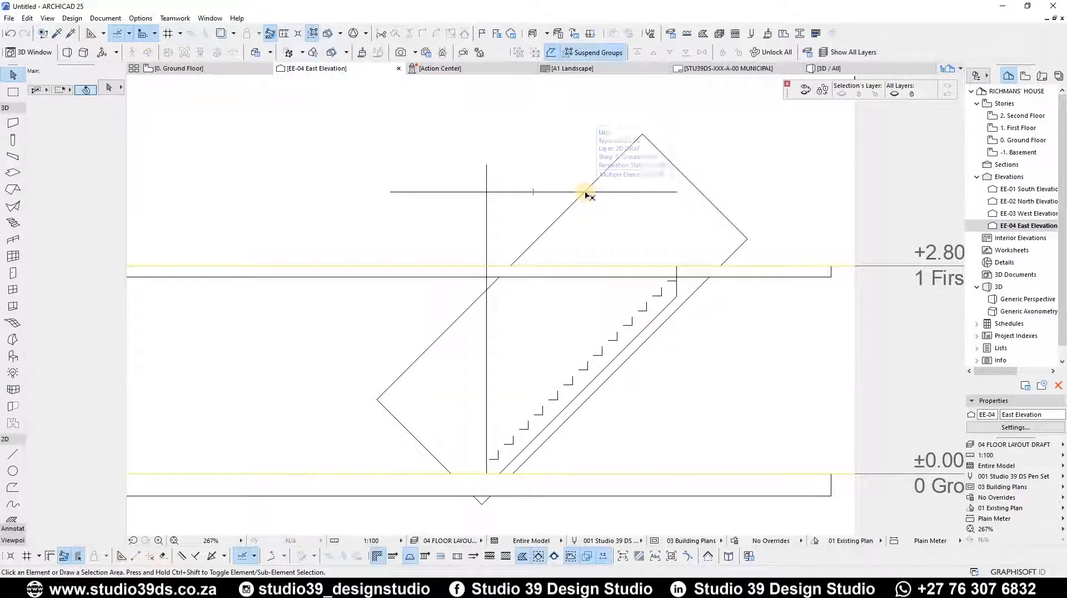
Draw a sloping line from where the raised horizontal line meets the shell's upper edge to the stair's top at First Floor level
key(l)
click(584, 191)
click(676, 266)
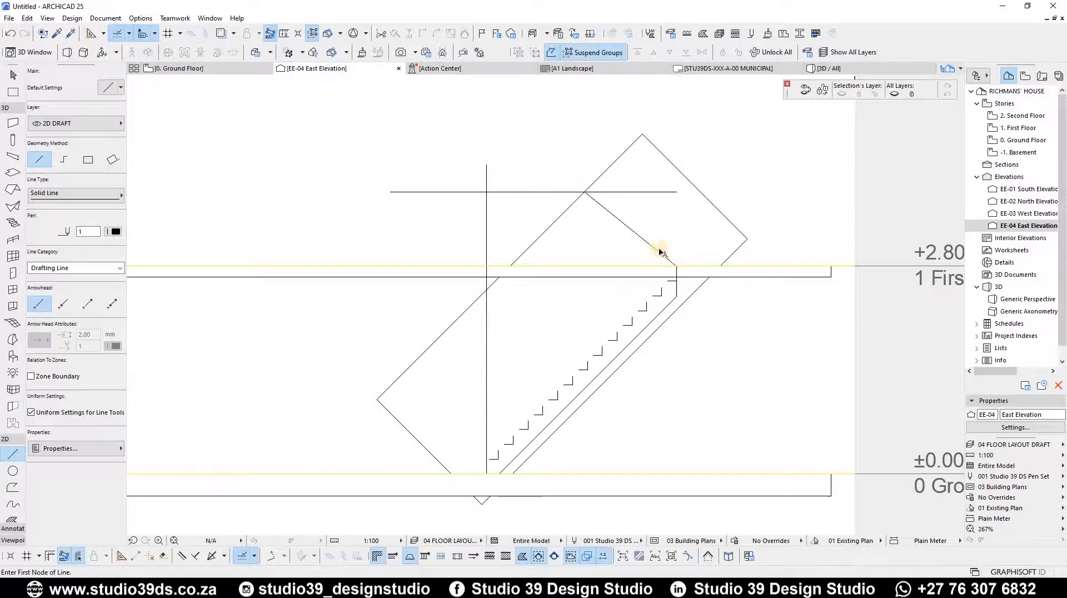
key(Escape)
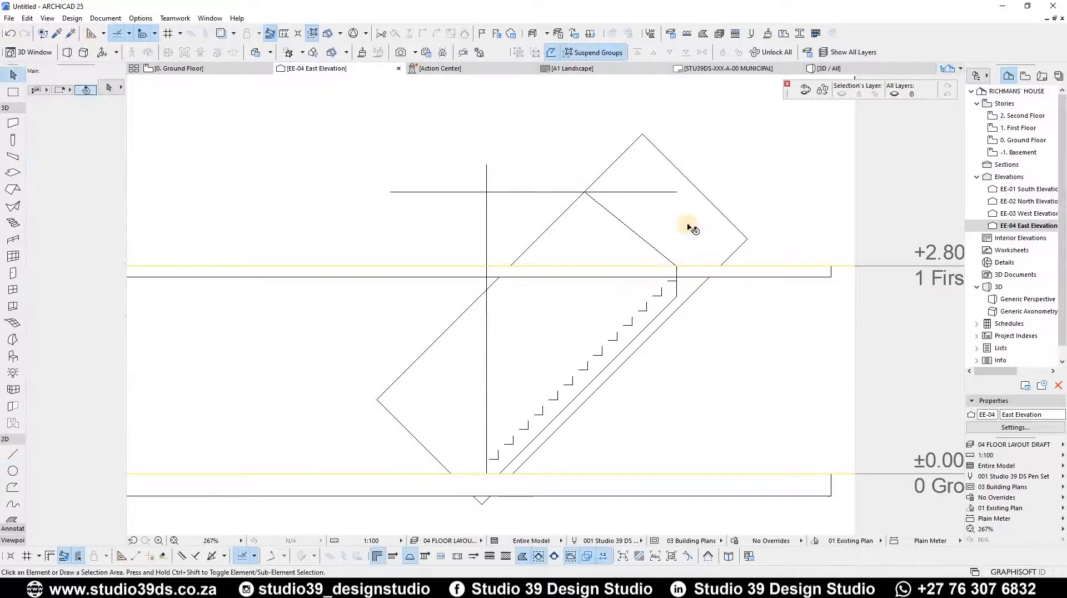
Create a rectangular hole about 2095 mm wide in the shell, outward from the foot's vertical line, from below Ground Floor to above First Floor
click(716, 236)
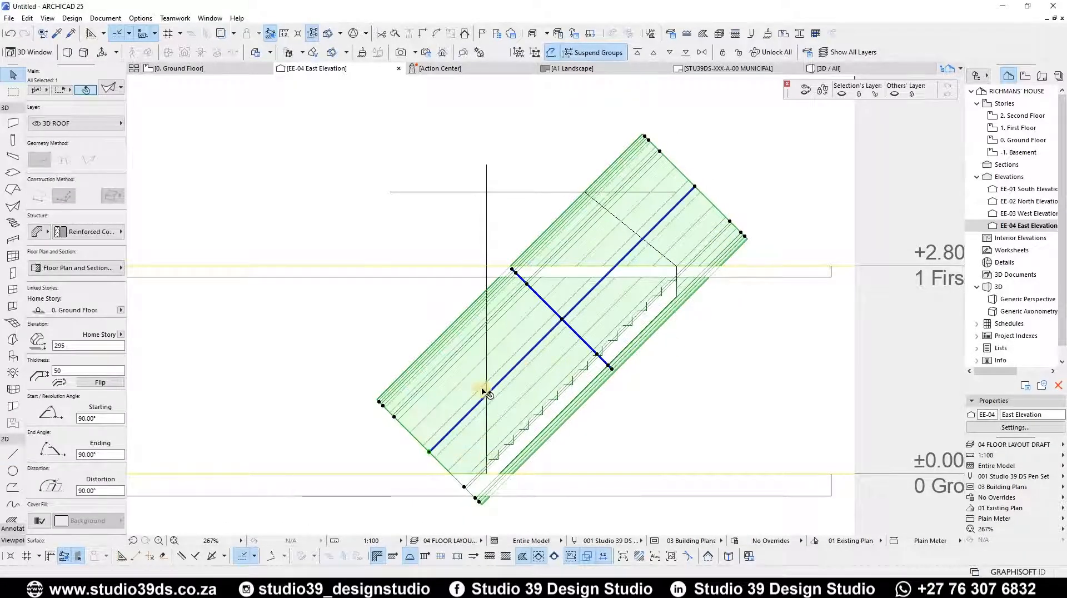
key(Escape)
click(543, 367)
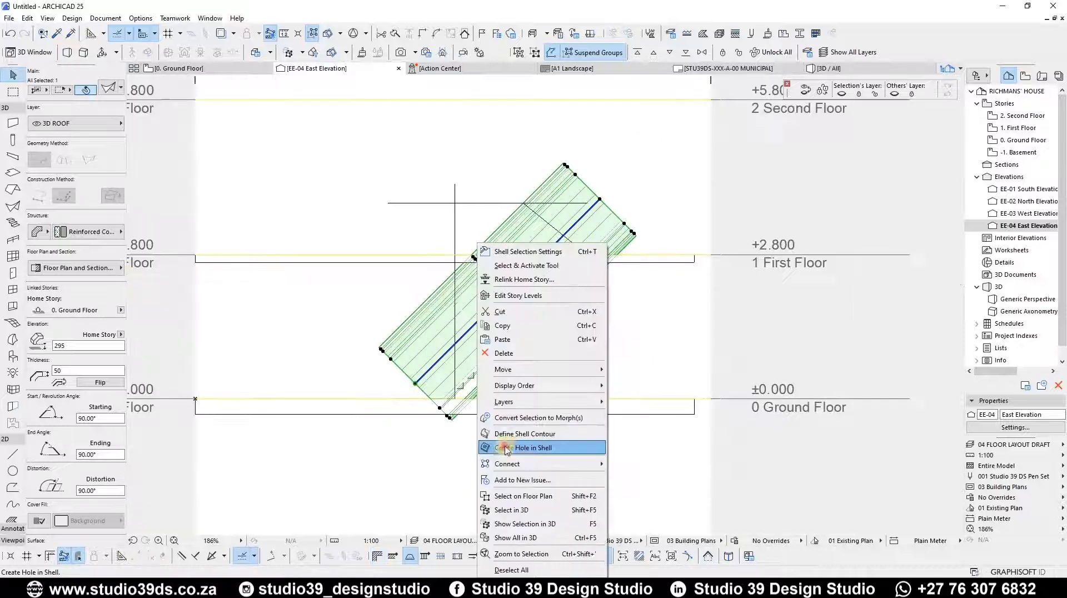
click(508, 443)
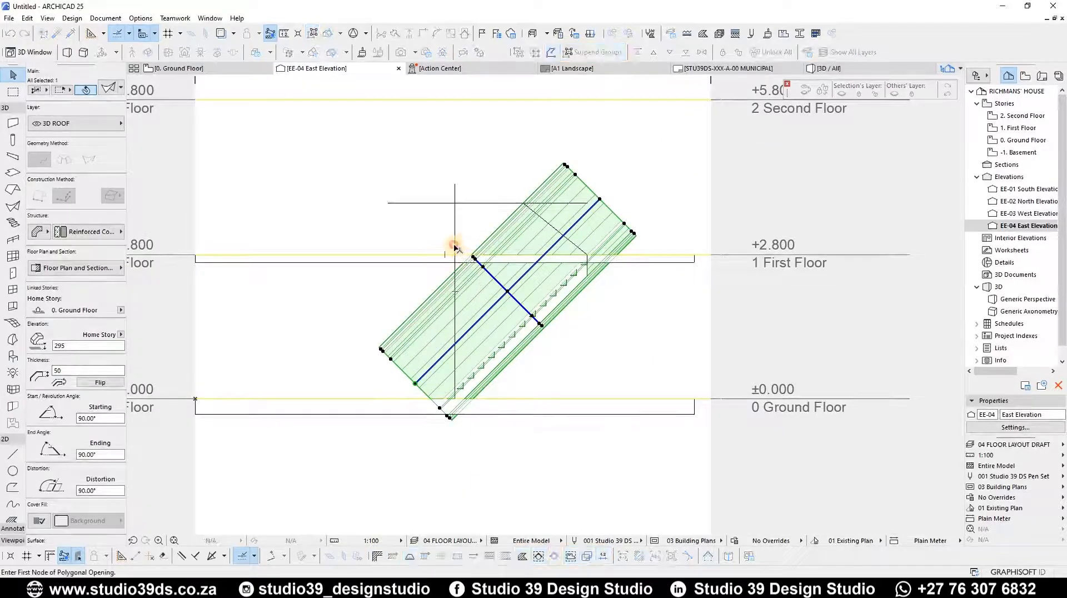
click(454, 247)
click(454, 421)
scroll(460, 414, up, 3)
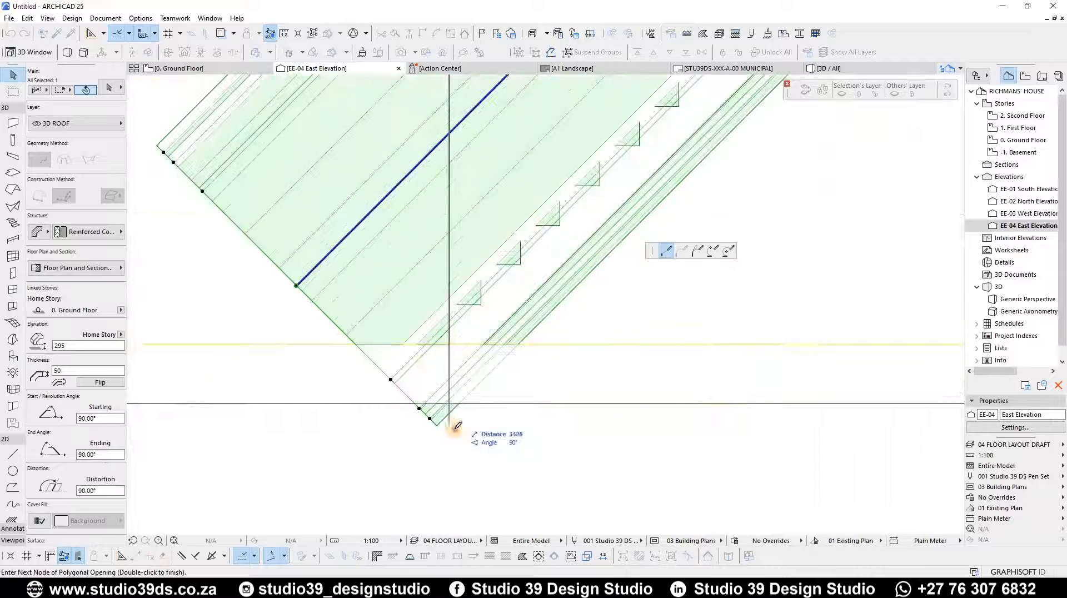
scroll(371, 431, down, 3)
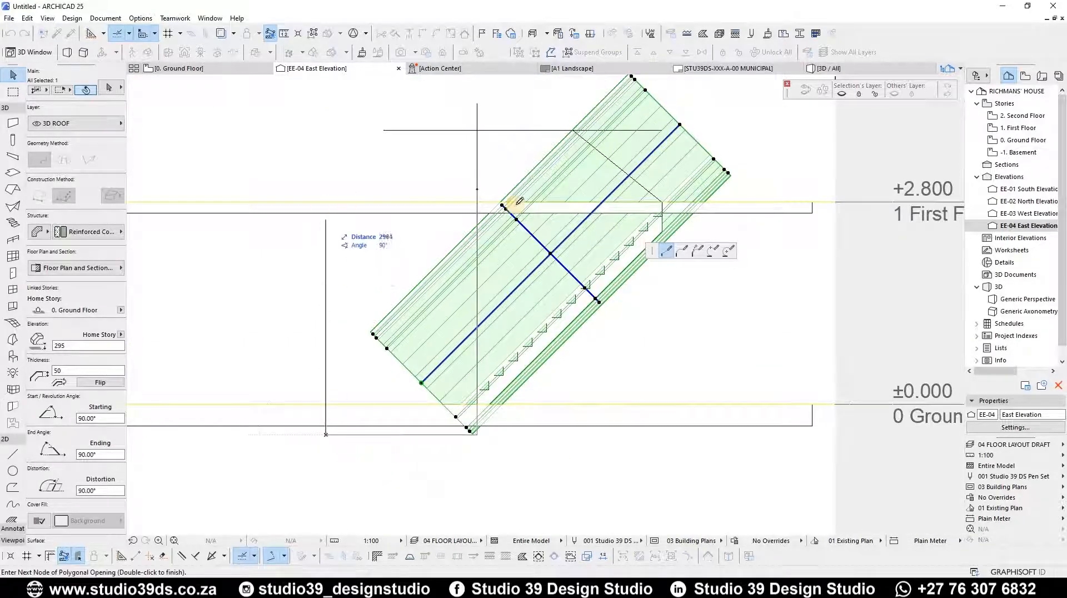
shift+click(476, 190)
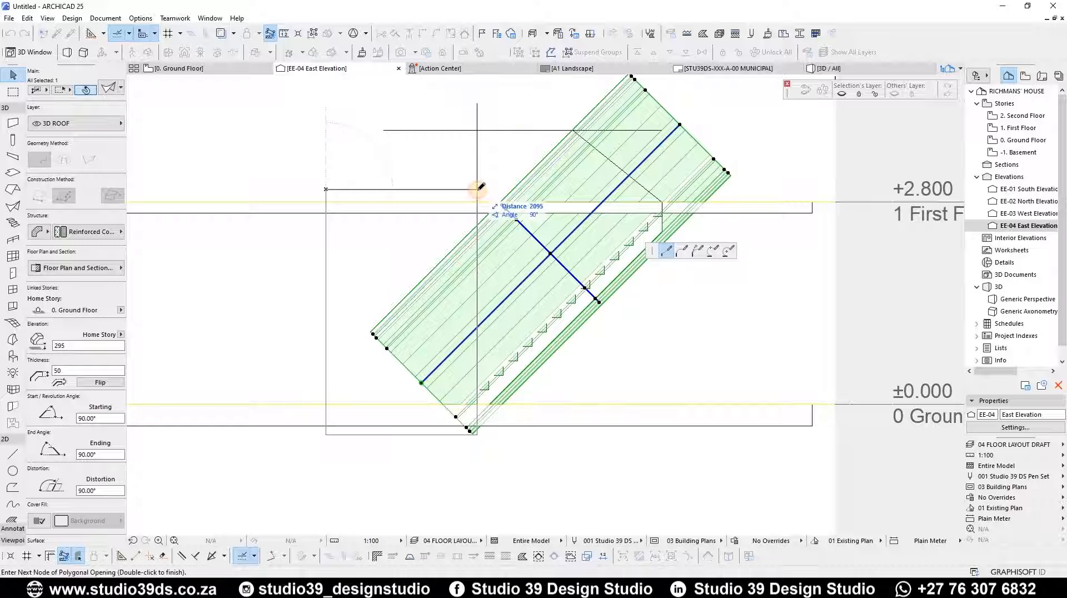
click(477, 190)
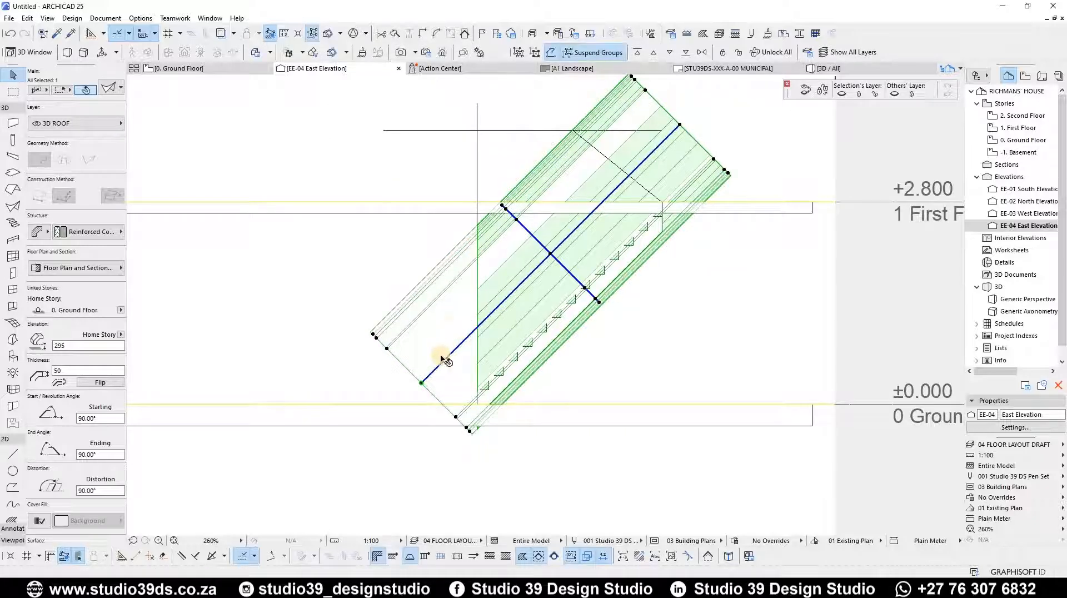
Delete the separated shell portion outside the vertical line at the stair's foot and inspect the trimmed end in 3D
click(440, 352)
click(443, 349)
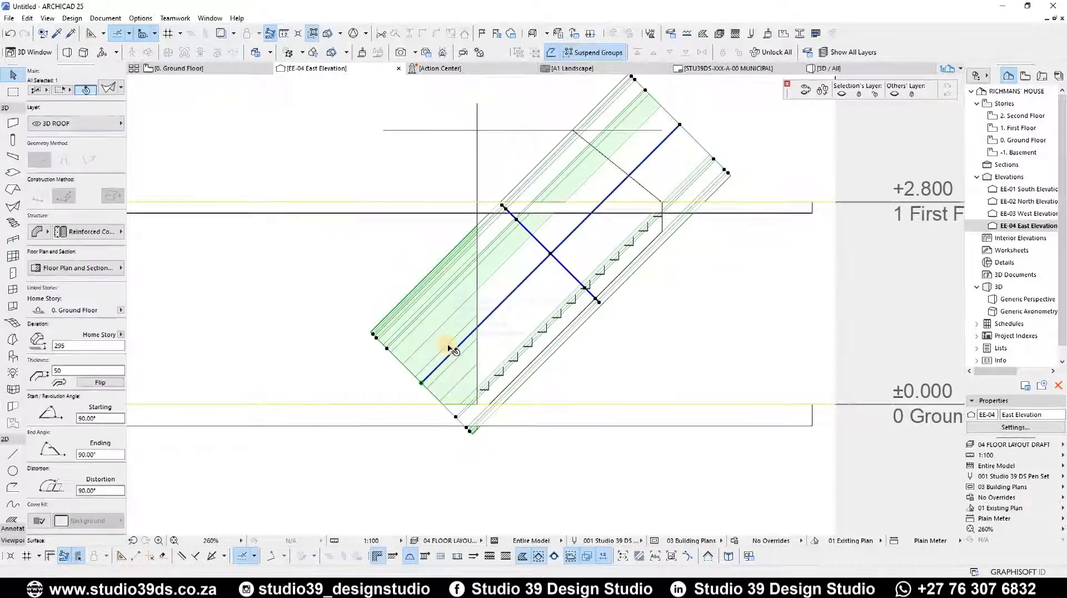
key(Delete)
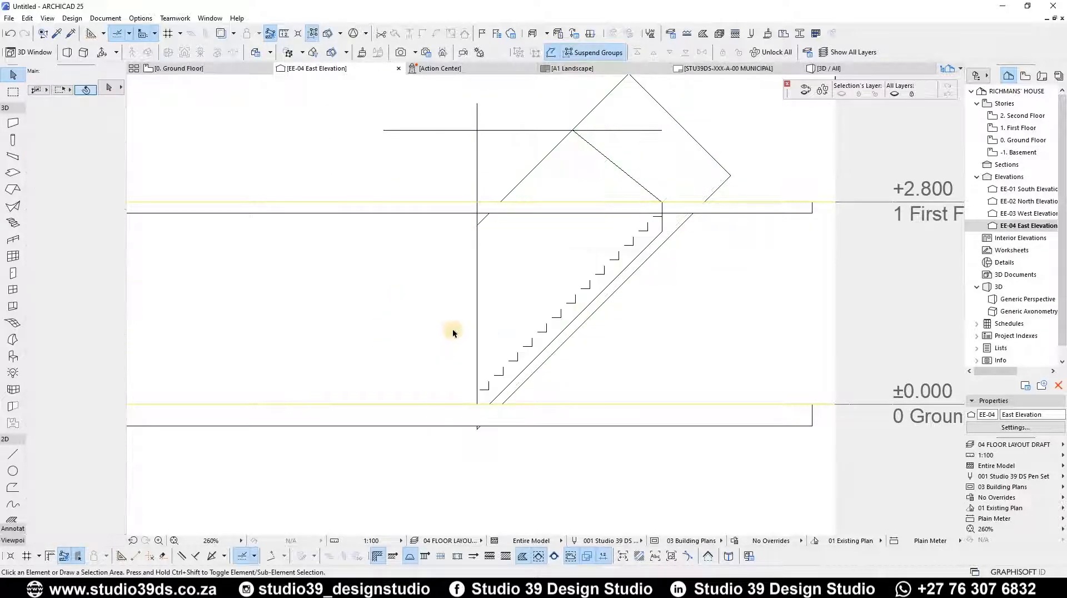
key(F3)
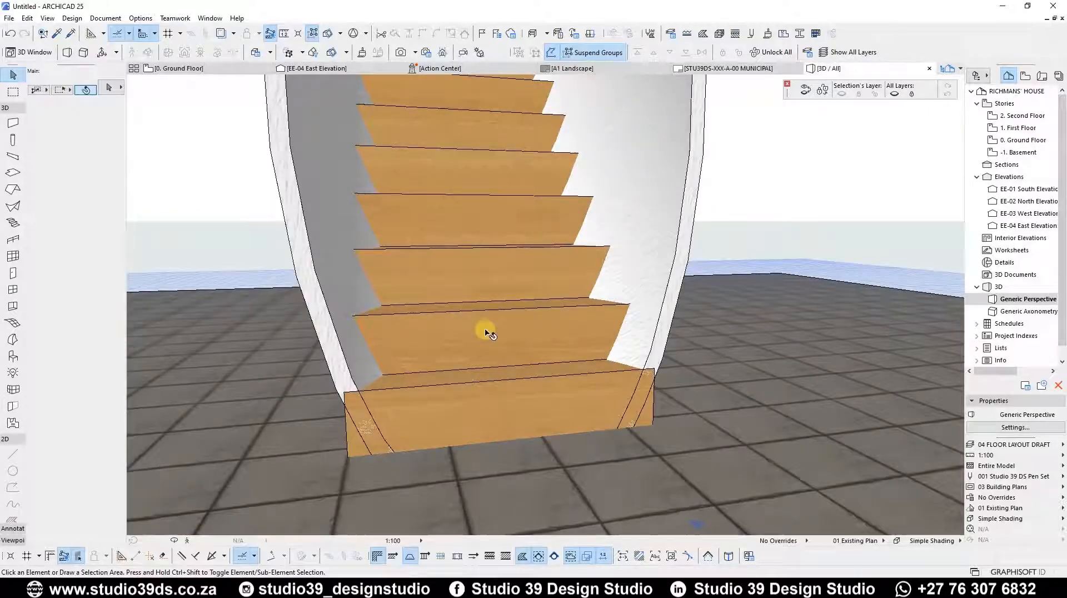
scroll(485, 331, down, 5)
shift+middle_drag(683, 315, 630, 255)
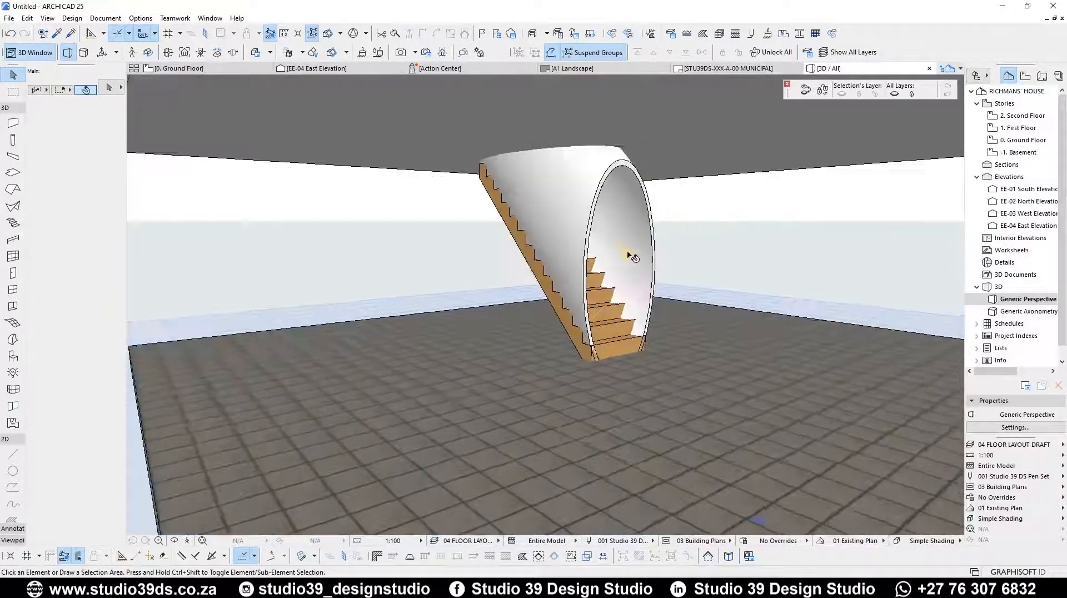
shift+middle_drag(549, 200, 552, 386)
scroll(631, 335, up, 5)
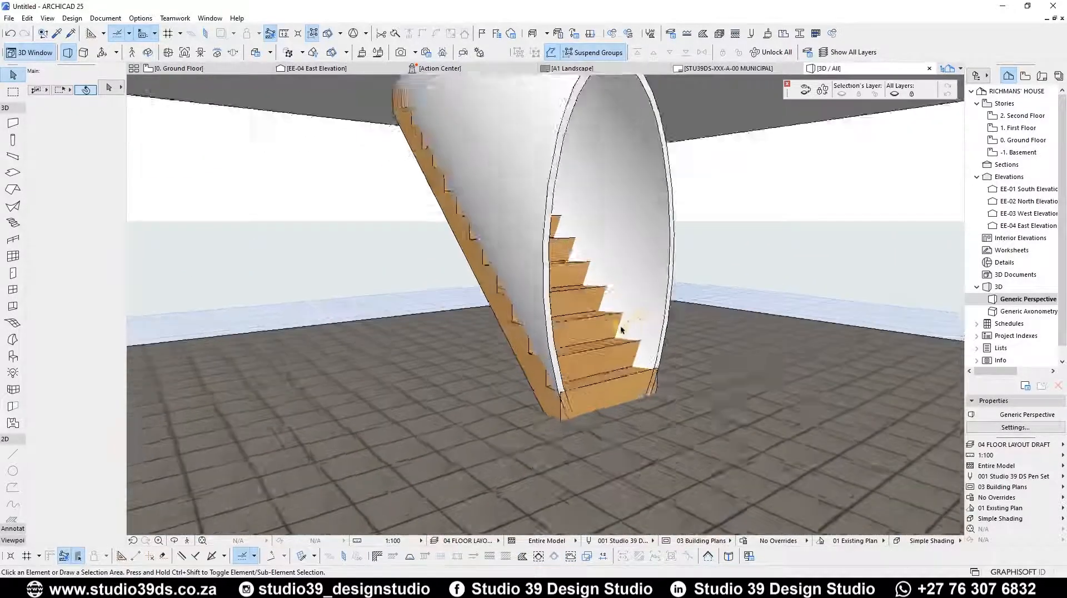
Try subtracting the elliptical shell from the stair with a solid element operation, using Subtraction with downward extrusion
click(72, 18)
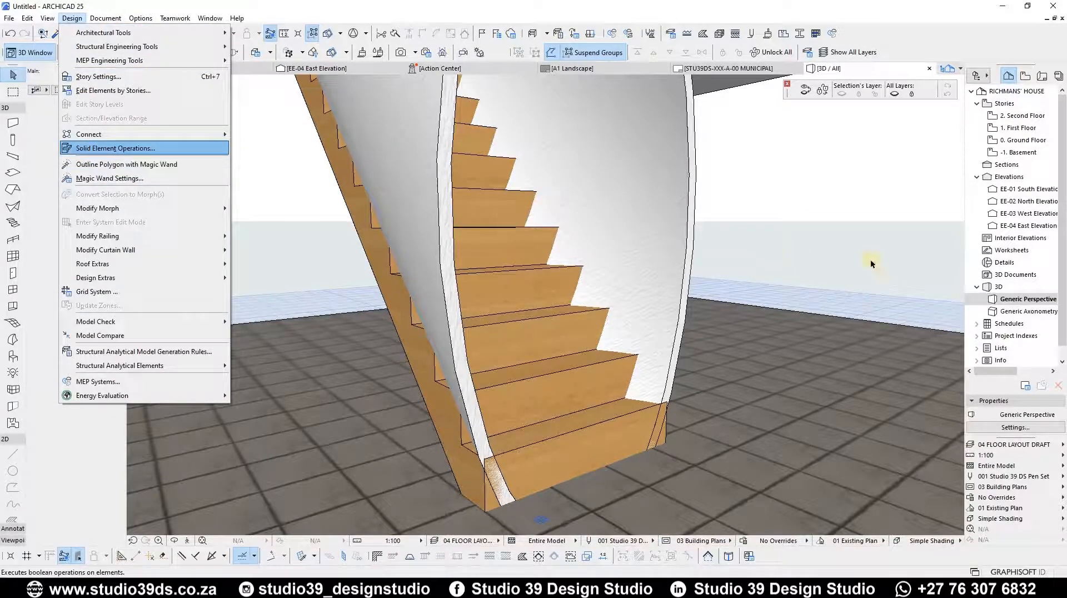
click(84, 149)
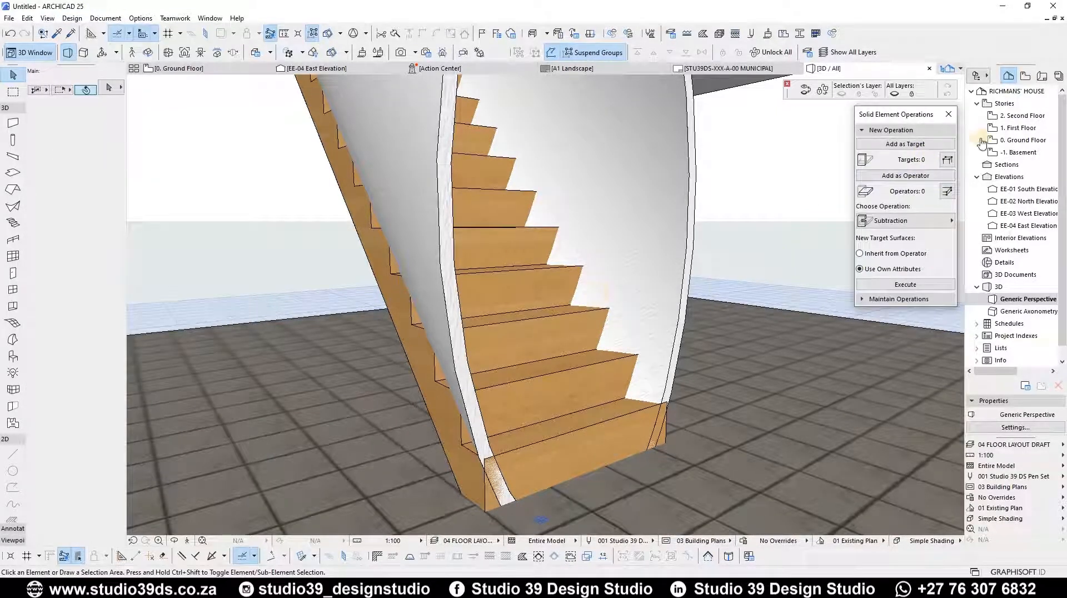
click(555, 275)
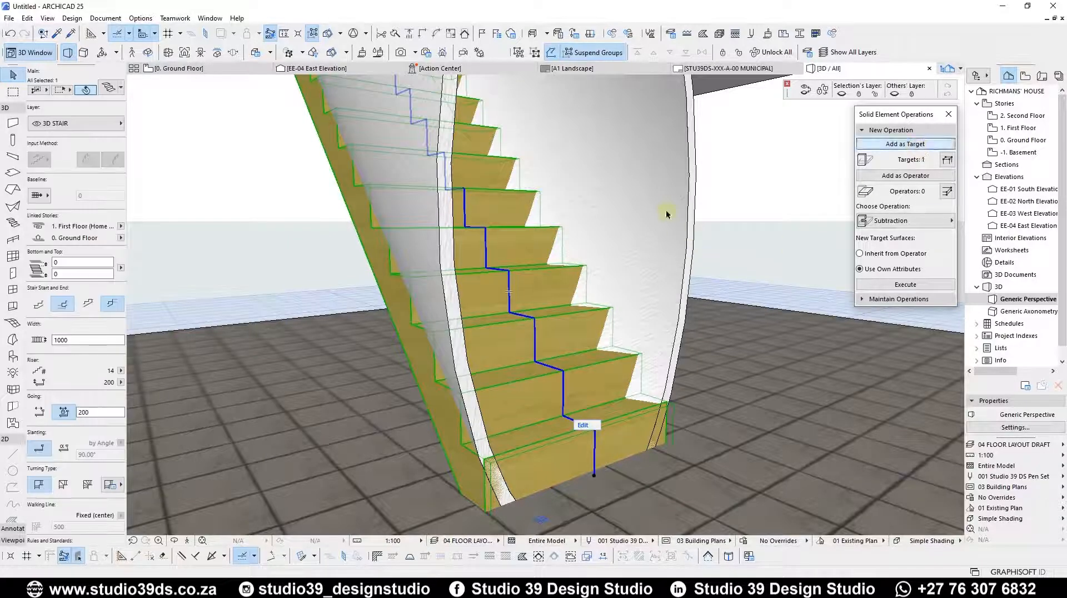
click(657, 233)
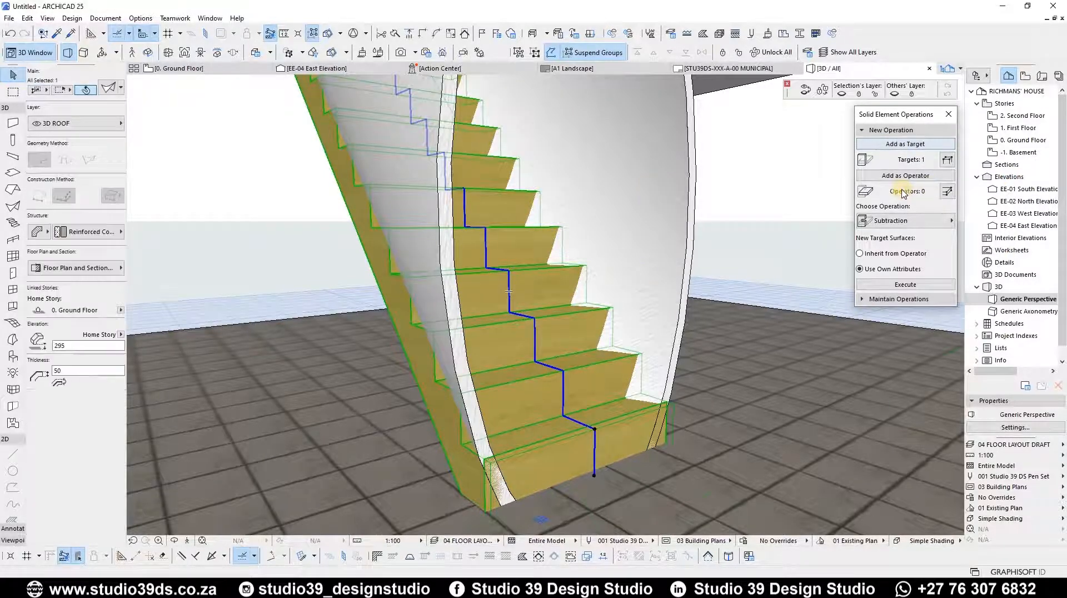
click(917, 177)
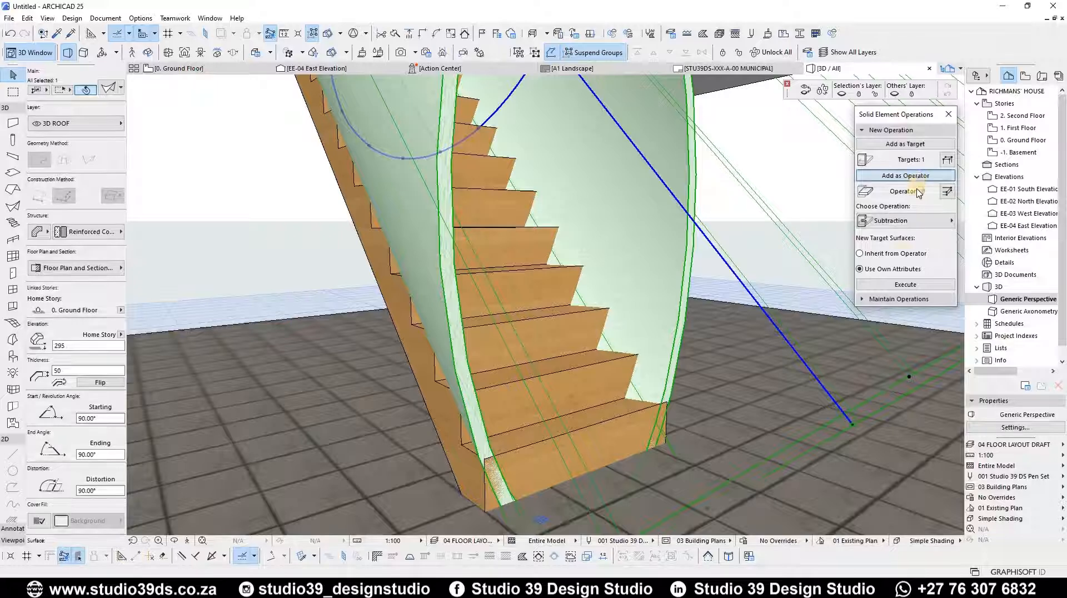
click(887, 221)
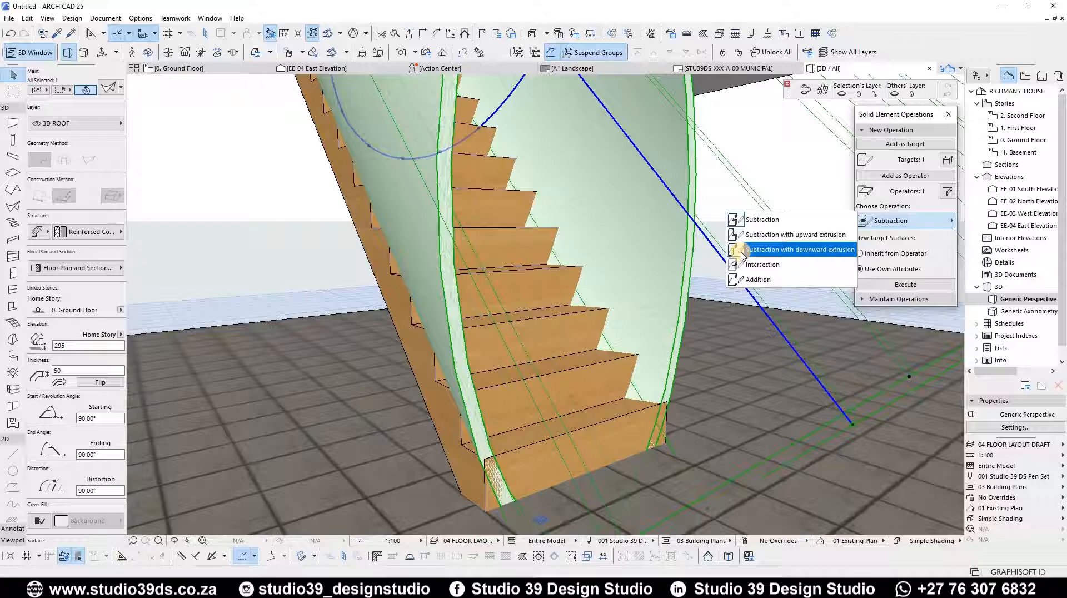
click(811, 250)
click(905, 285)
click(610, 316)
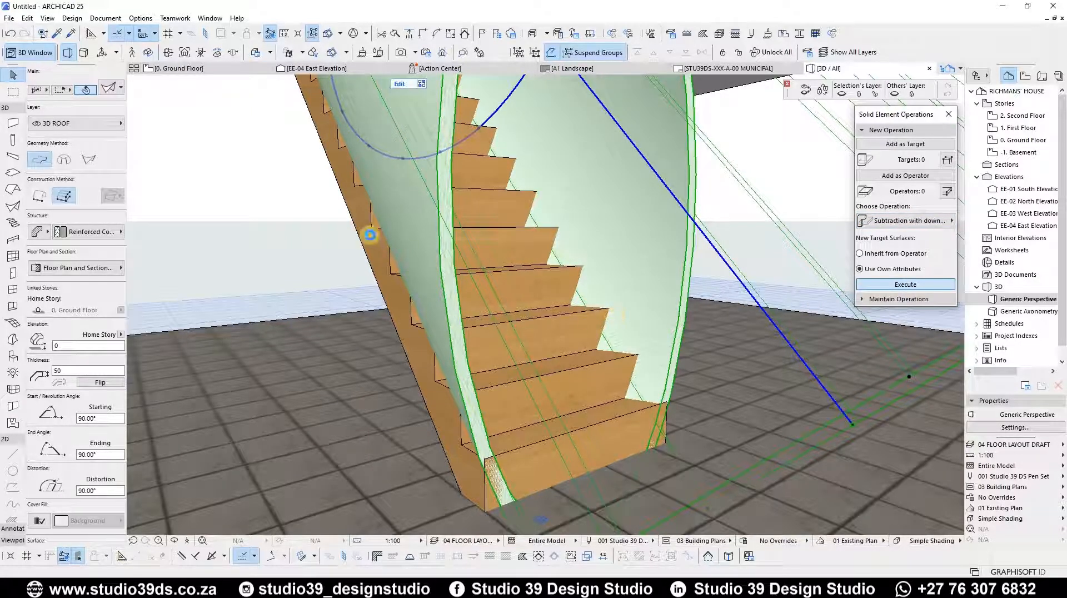
click(370, 235)
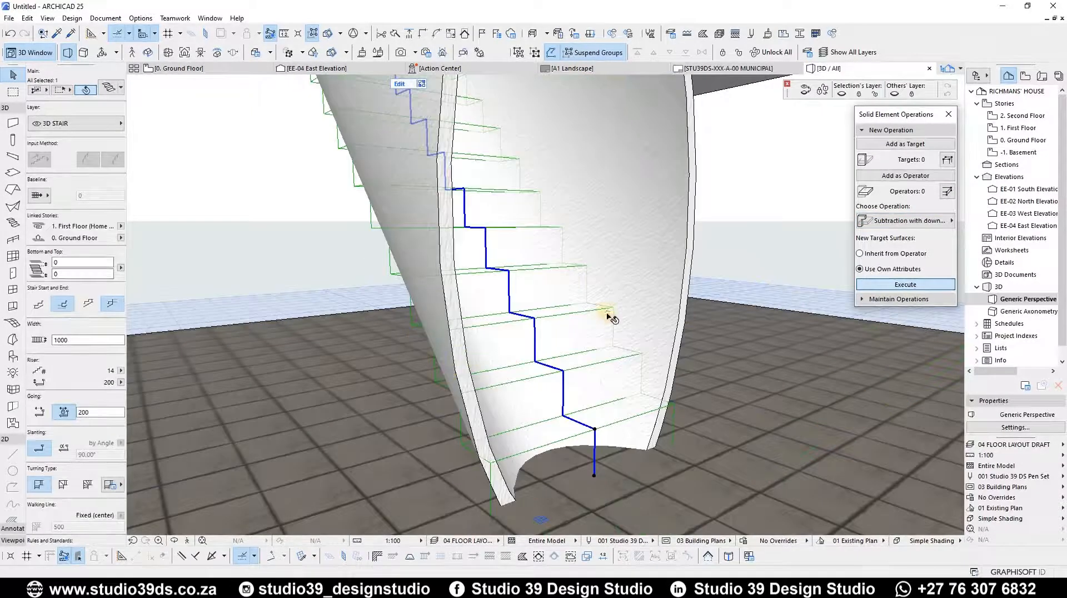
Inspect the stair inside the shell in 3D and undo the solid element operation
scroll(615, 224, down, 3)
shift+middle_drag(575, 297, 503, 192)
scroll(501, 192, down, 1)
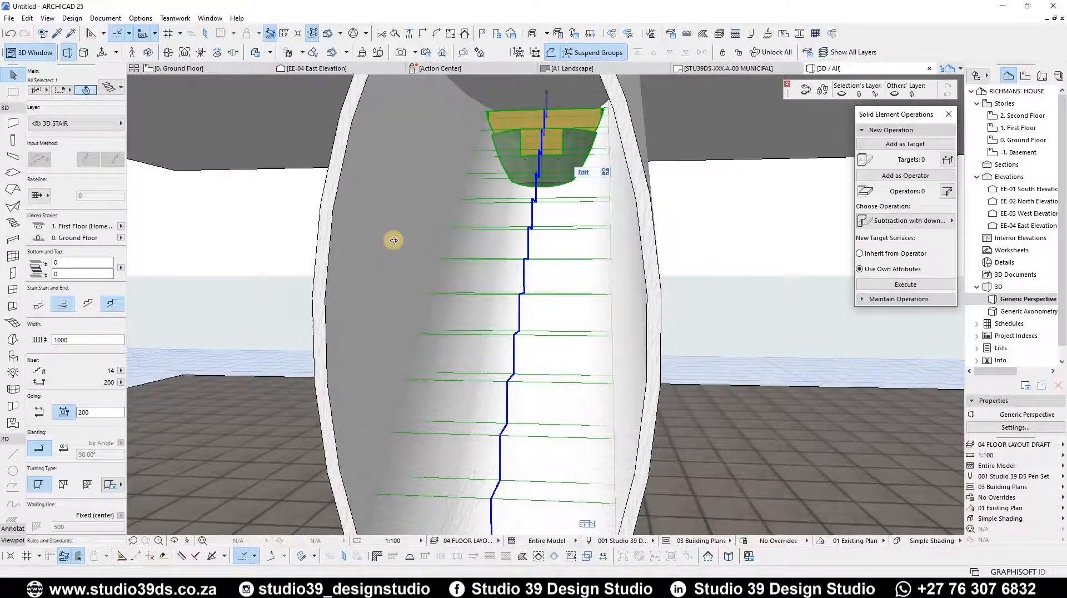
shift+middle_drag(394, 240, 436, 301)
shift+middle_drag(445, 259, 427, 148)
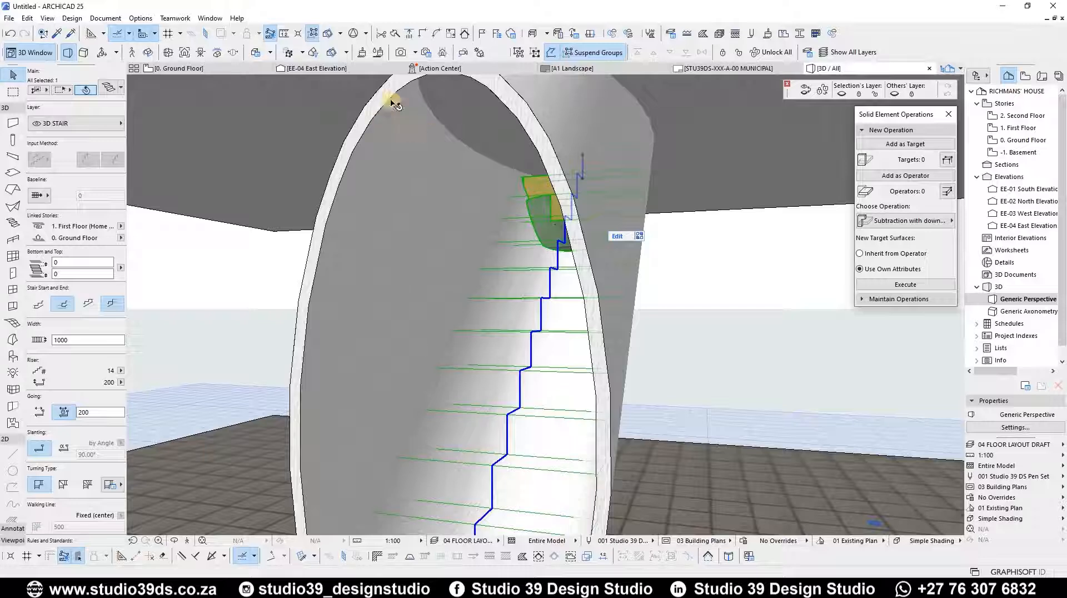
shift+middle_drag(553, 227, 572, 346)
key(ctrl+z)
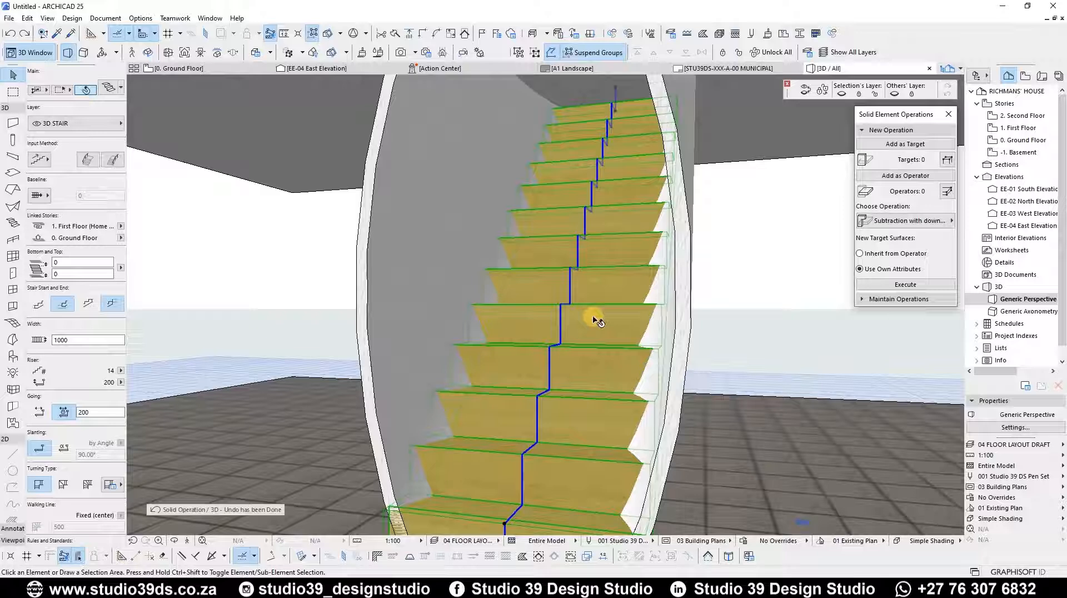
In the East Elevation, create a polygonal hole in the shell beyond the upper sloping line and the vertical at the stair's top
click(253, 70)
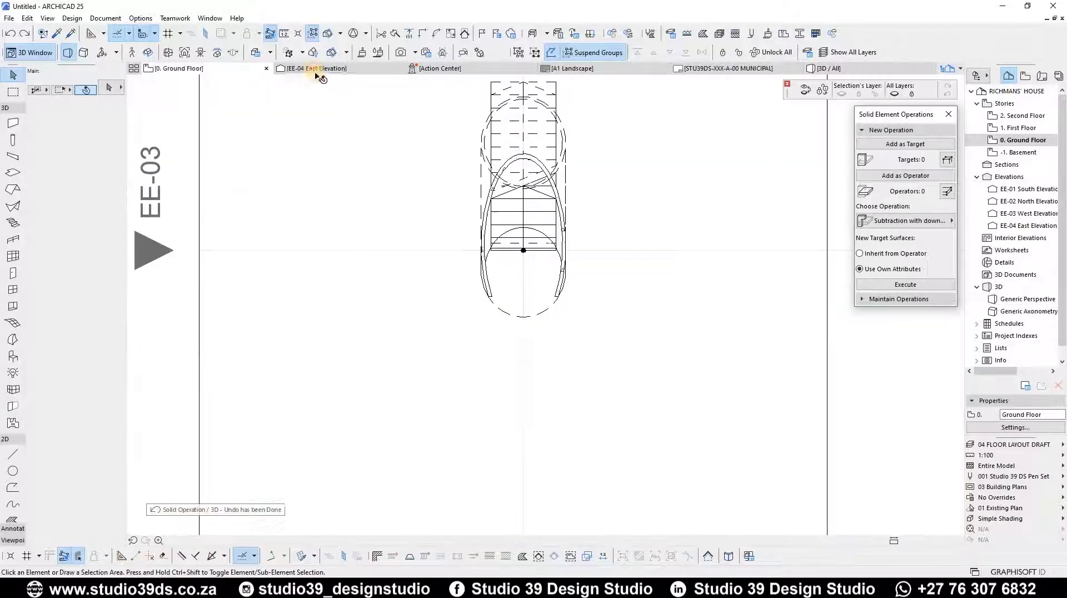
key(ctrl+Tab)
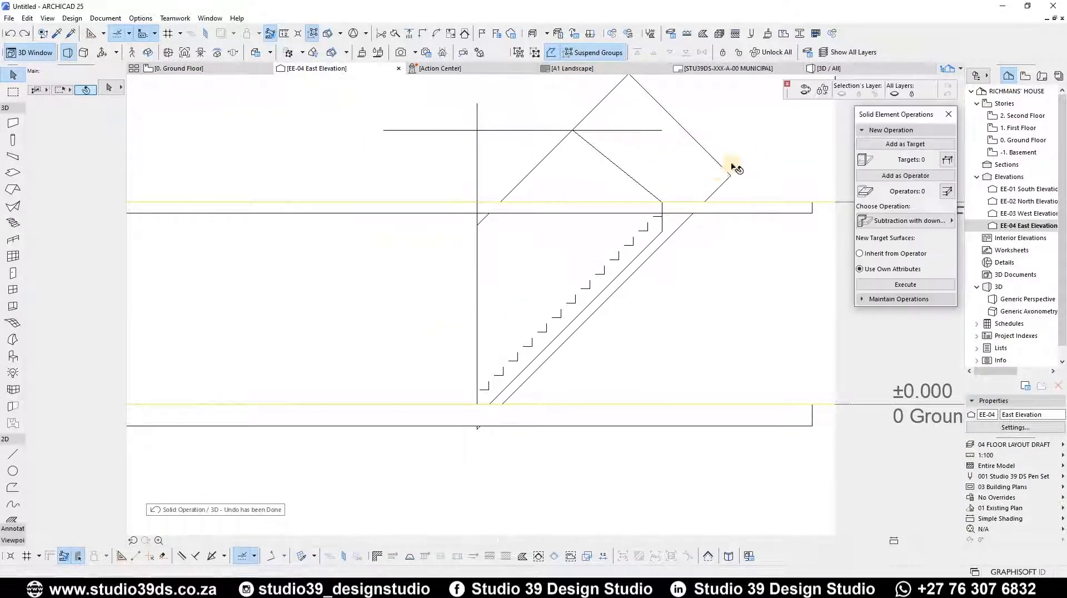
click(729, 166)
right_click(679, 160)
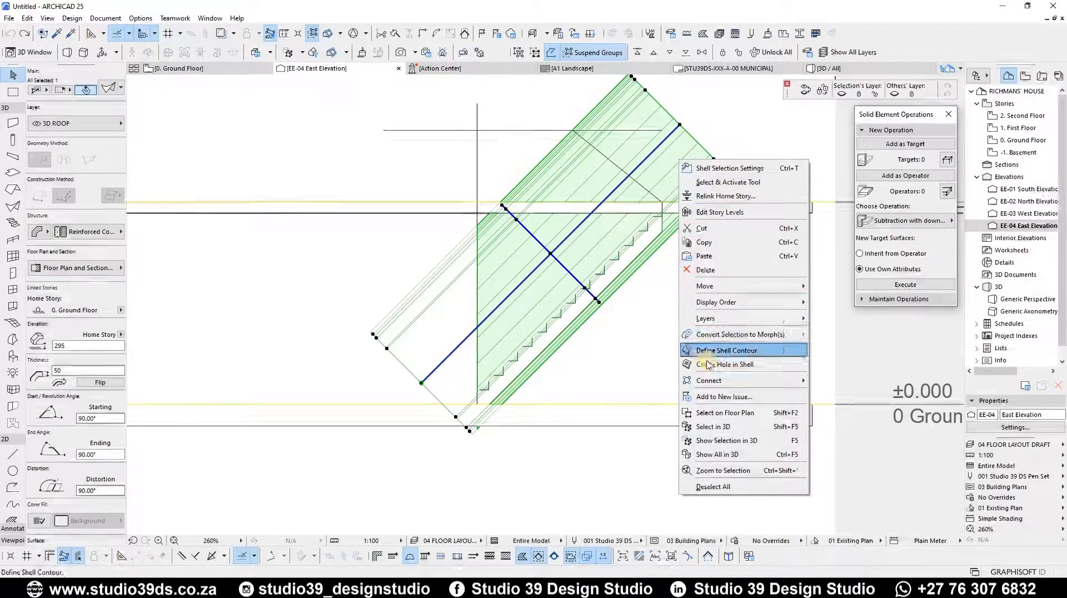
click(703, 363)
click(573, 130)
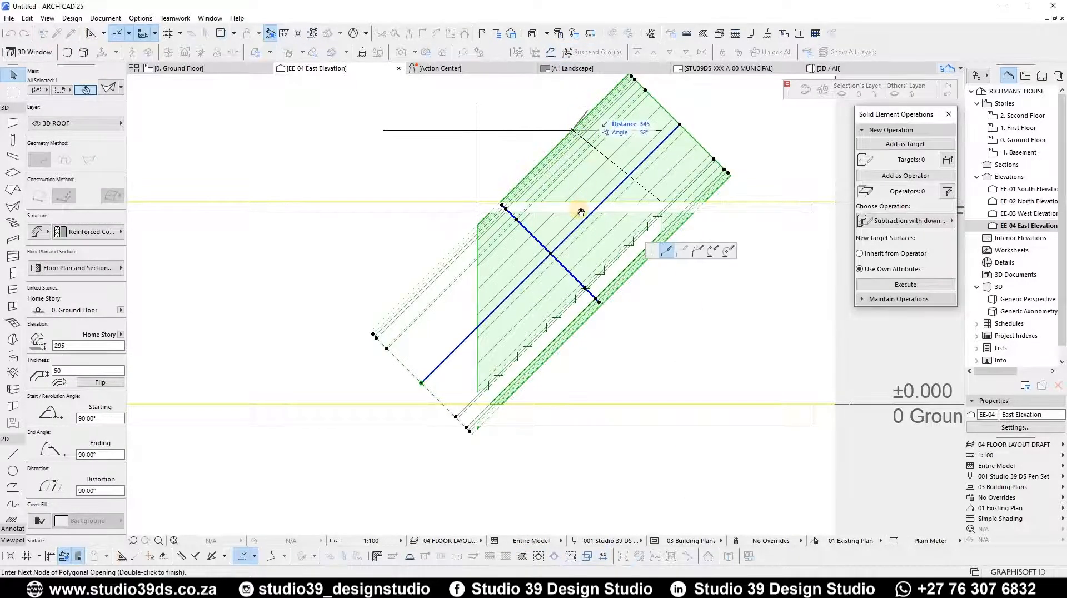
scroll(570, 134, up, 3)
click(562, 149)
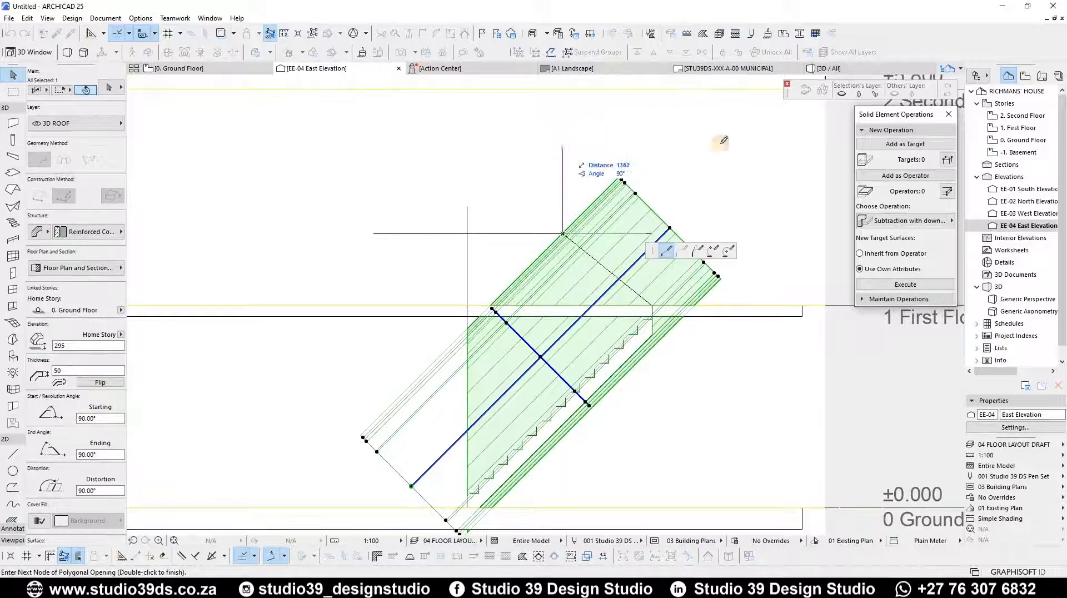
click(749, 149)
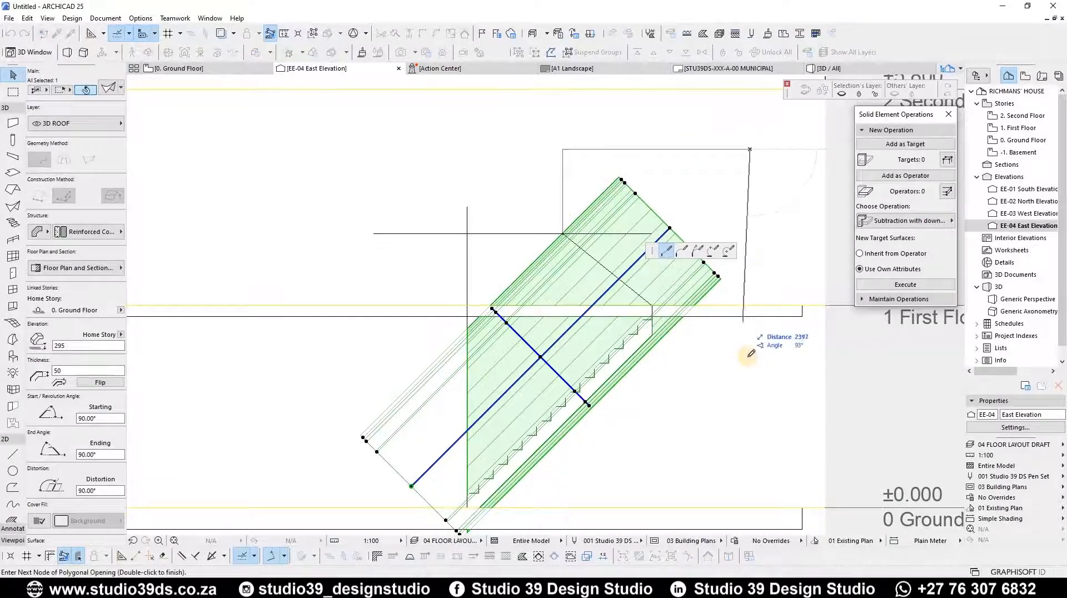
click(671, 361)
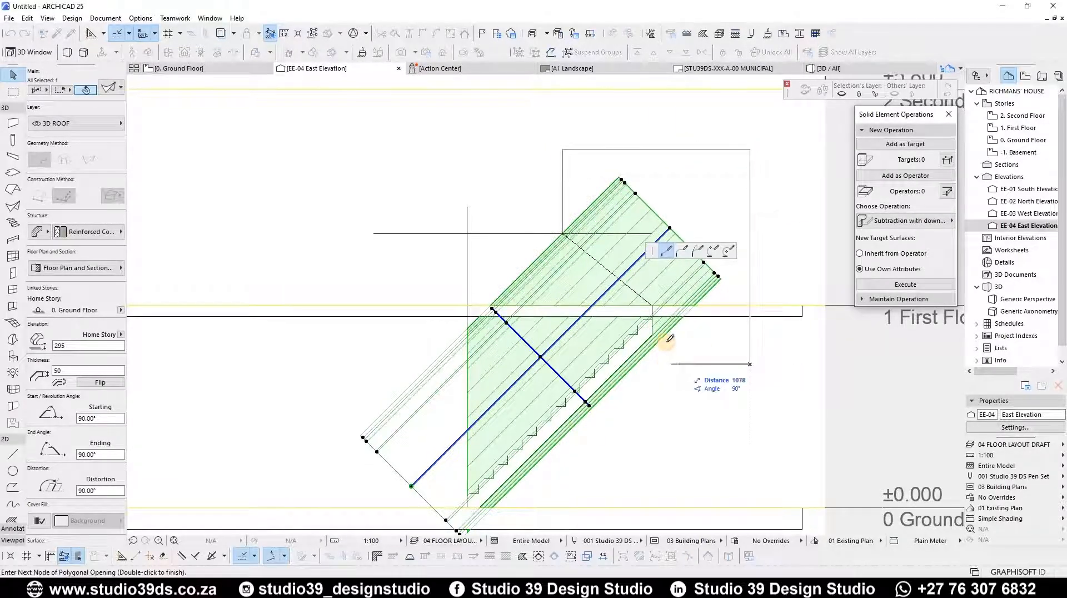
click(652, 305)
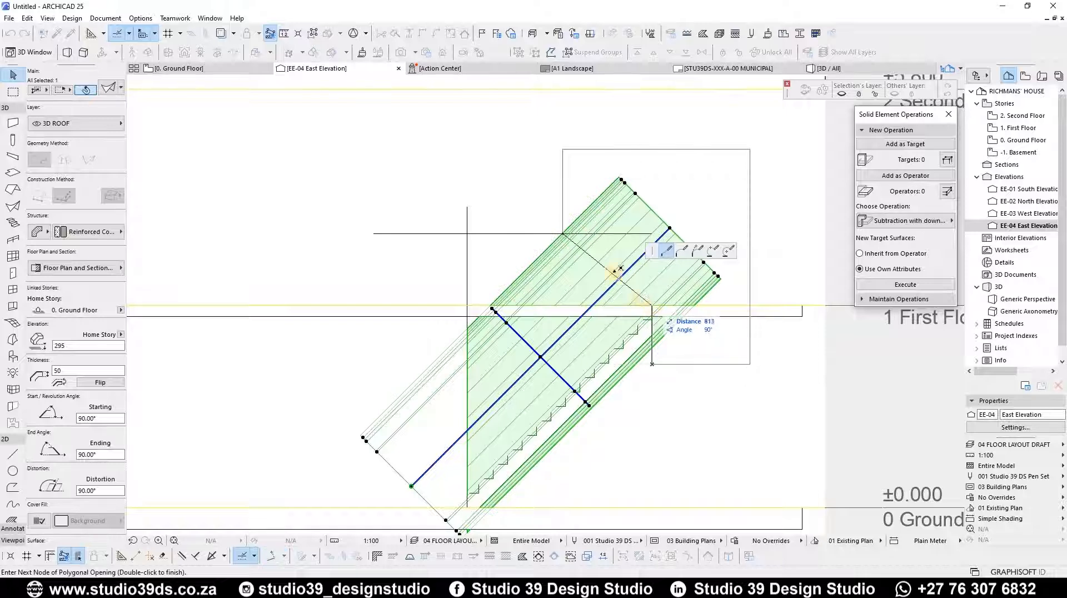
click(565, 233)
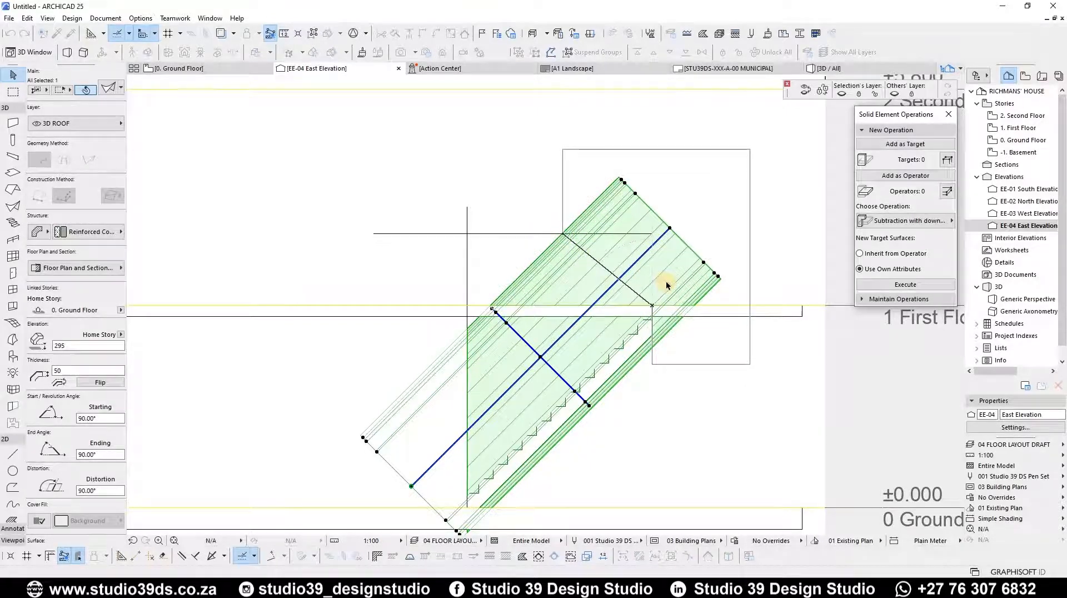
key(Escape)
Examine the shell's sloped cut above the First Floor slab in 3D from several directions
key(F3)
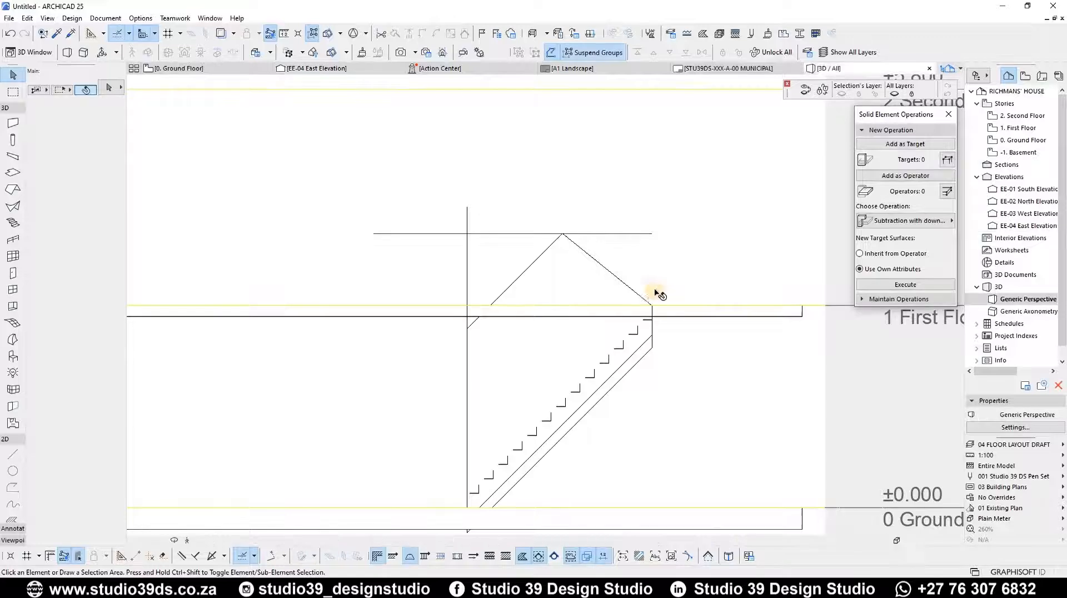
scroll(473, 289, down, 5)
shift+middle_drag(539, 256, 614, 185)
scroll(617, 185, up, 4)
shift+middle_drag(407, 255, 645, 248)
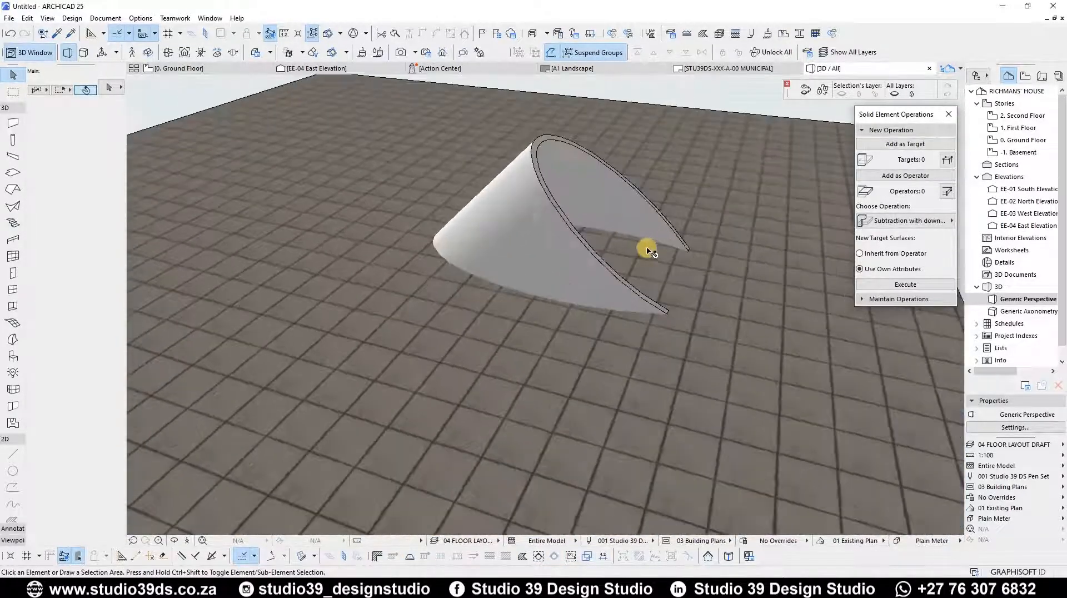
scroll(646, 246, up, 5)
scroll(588, 231, down, 5)
shift+middle_drag(532, 234, 550, 150)
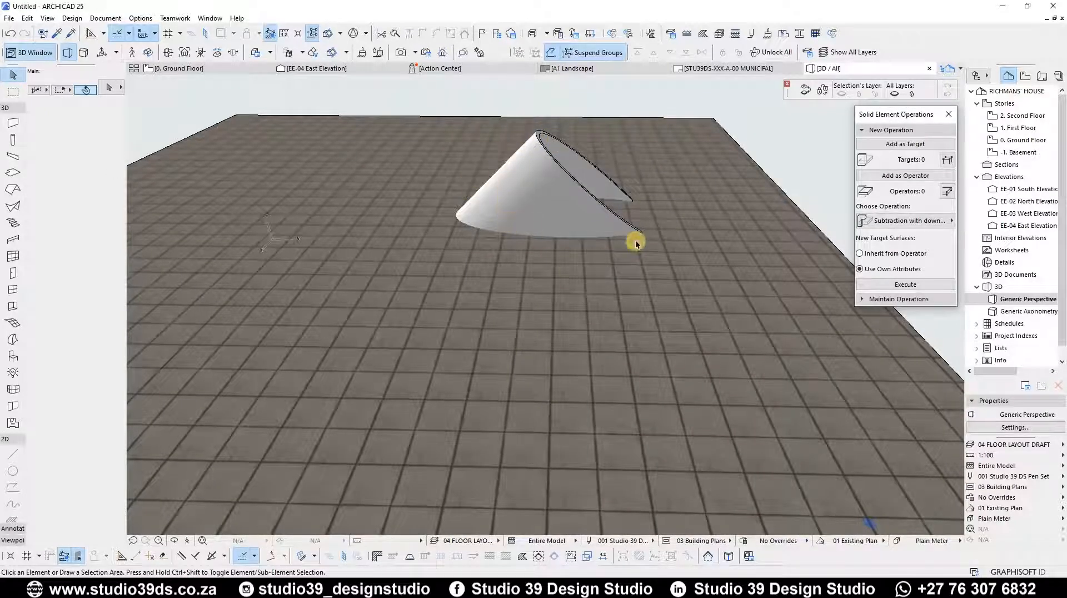
scroll(498, 276, up, 10)
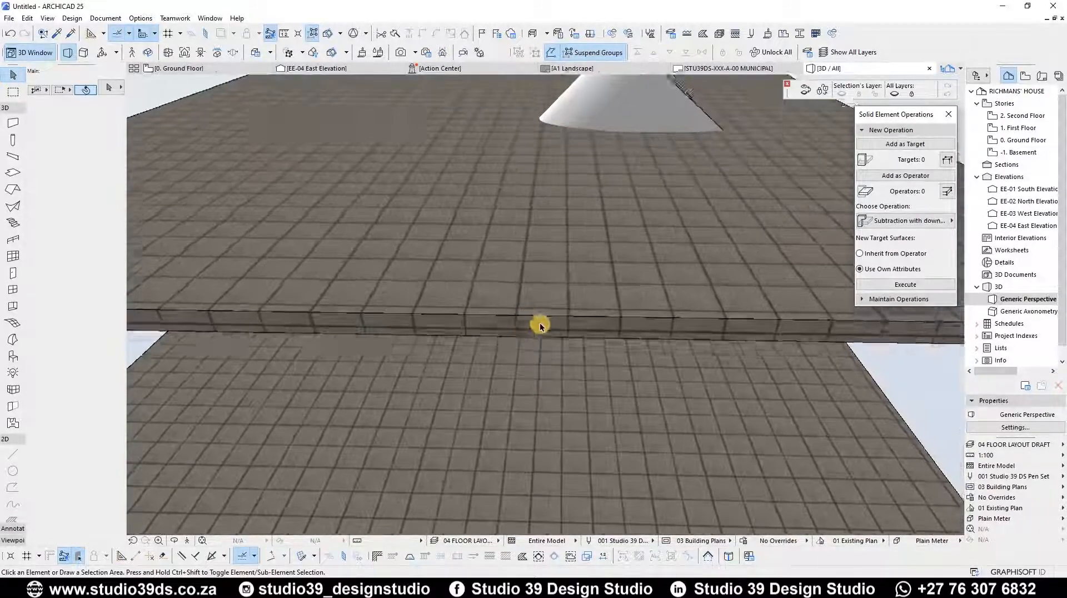
shift+middle_drag(517, 284, 549, 265)
Make a copy of the trimmed shell in place in the East Elevation
key(F2)
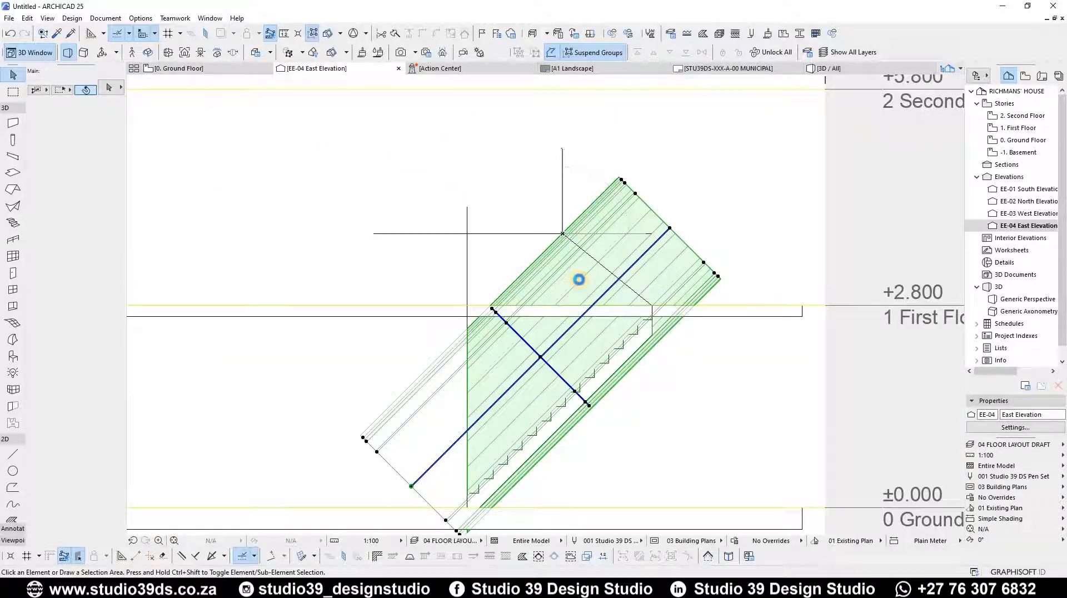
click(553, 261)
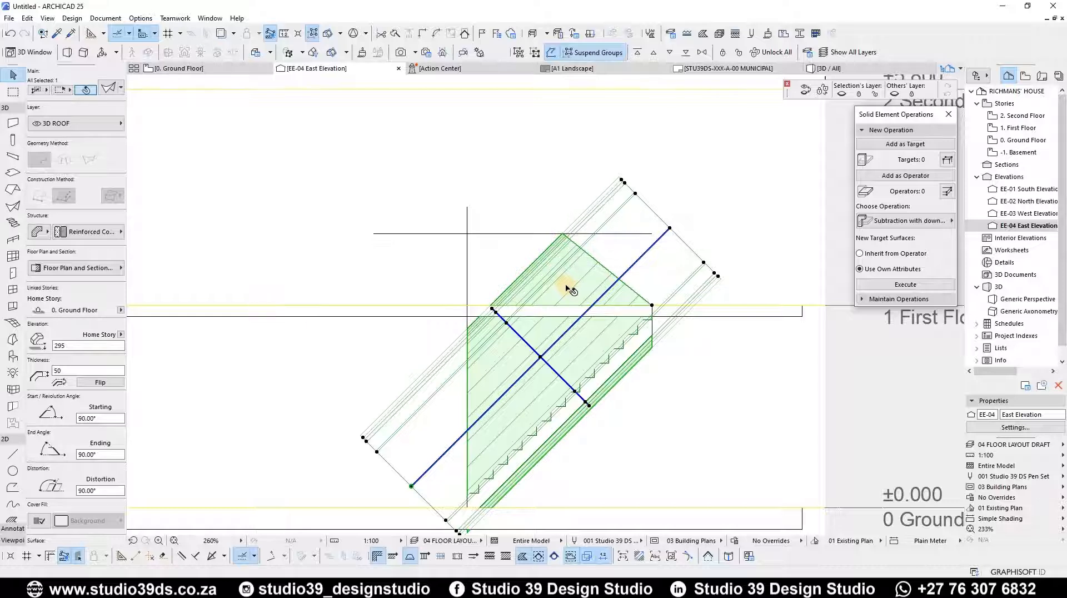
key(ctrl+d)
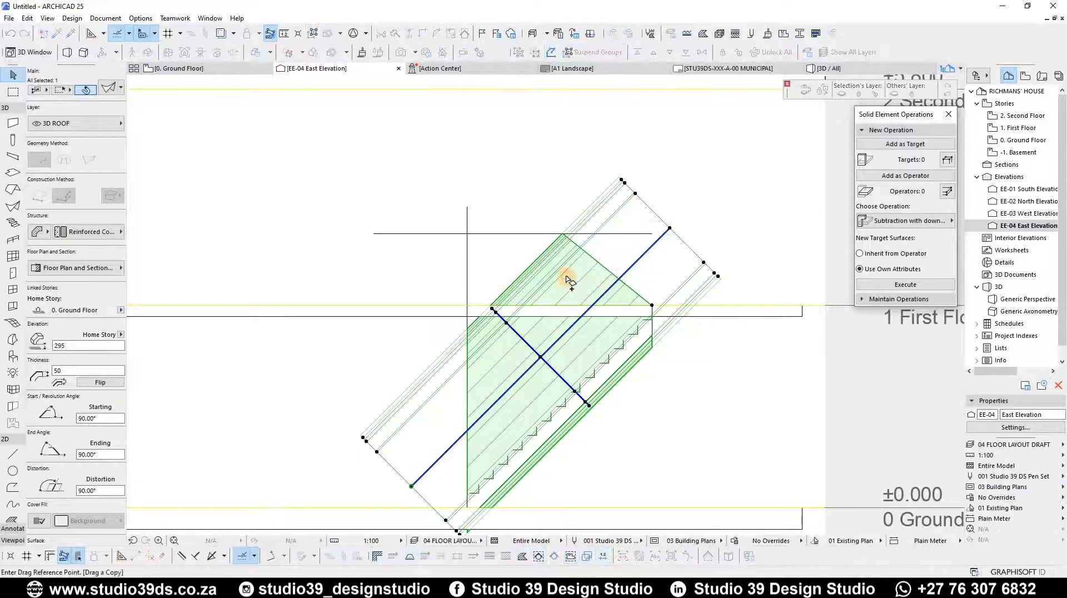
key(Escape)
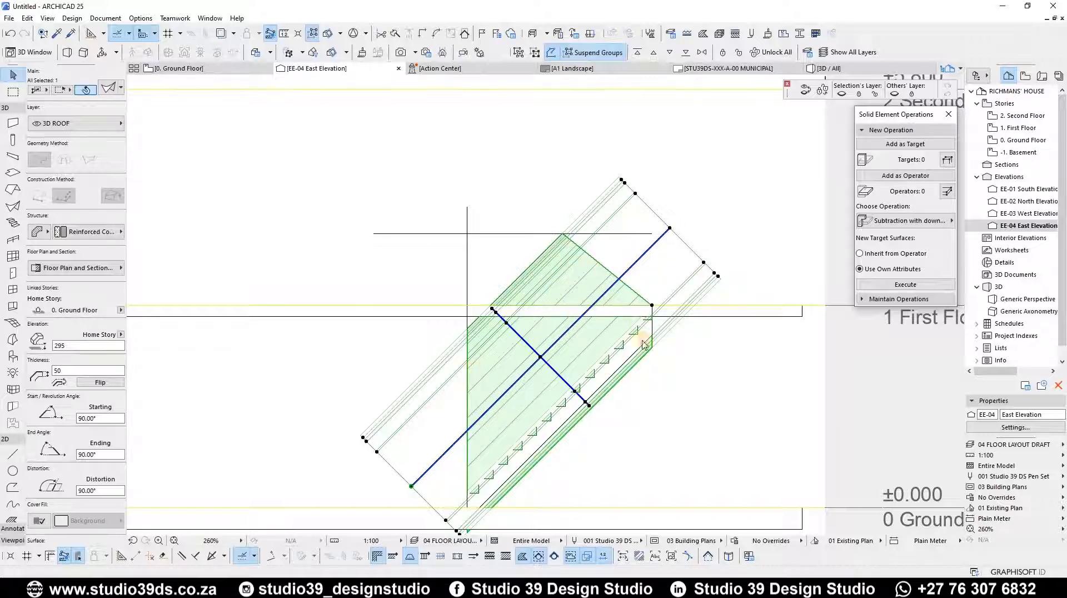
Create a rectangular hole about 3360 × 1310 mm over the upper half of one shell, along its axis, and select the overlapping shell
right_click(559, 345)
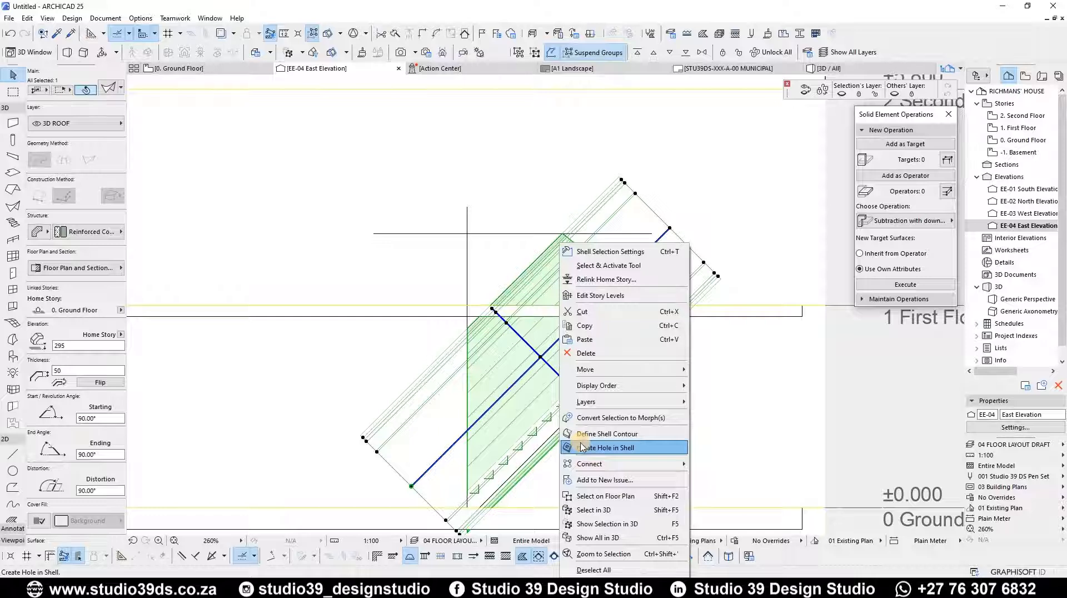
click(456, 441)
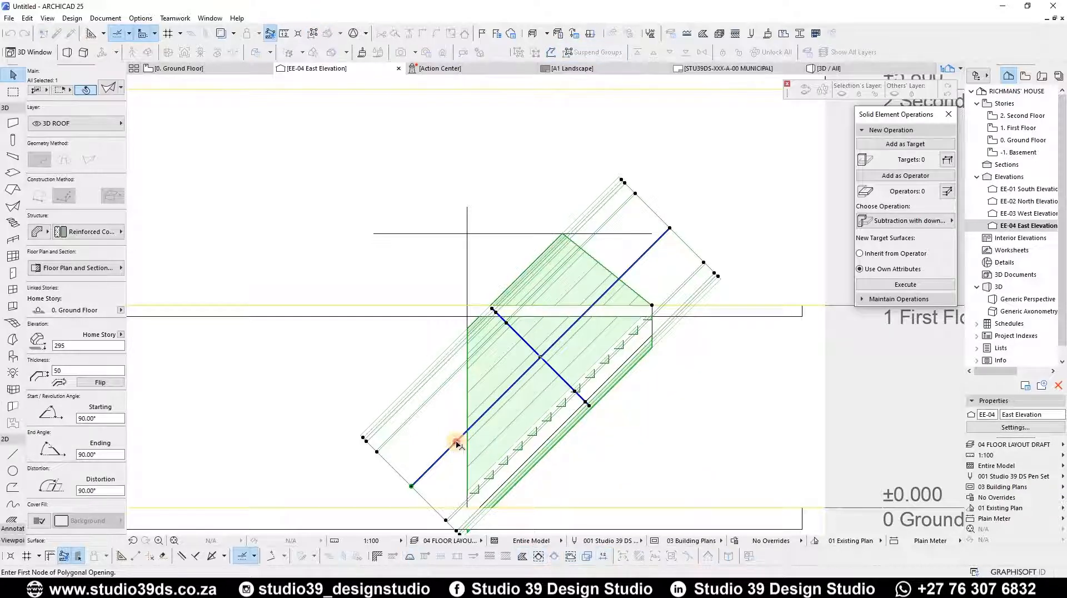
click(642, 297)
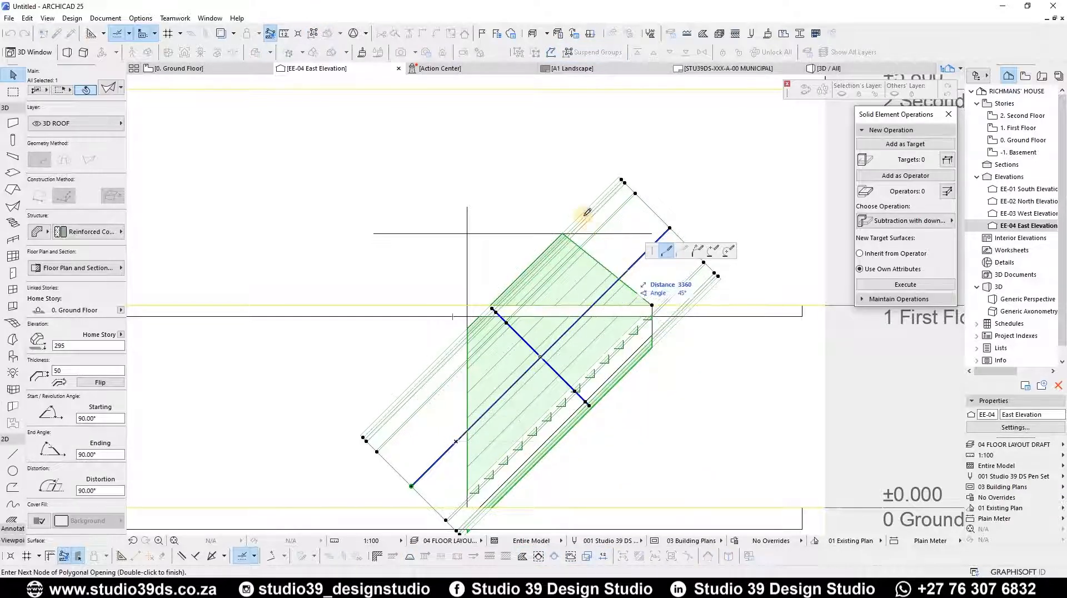
click(558, 206)
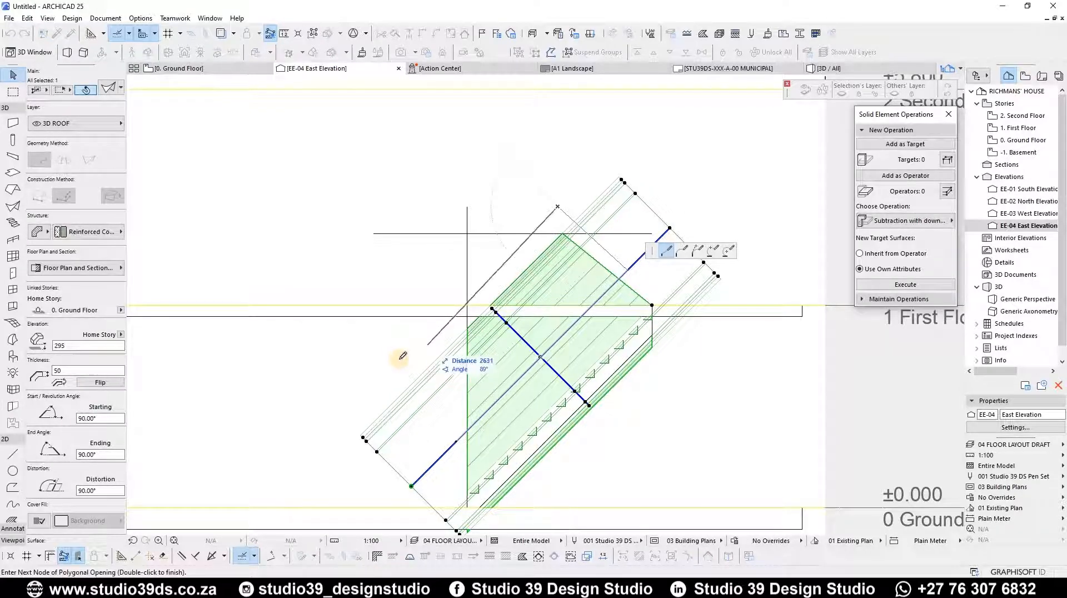
click(389, 375)
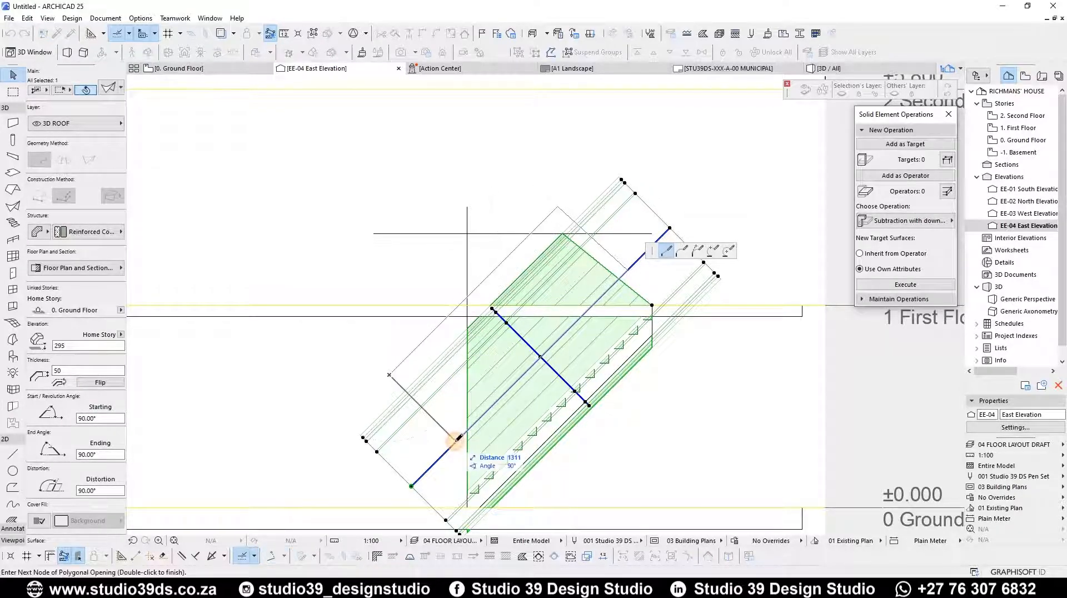
double_click(456, 440)
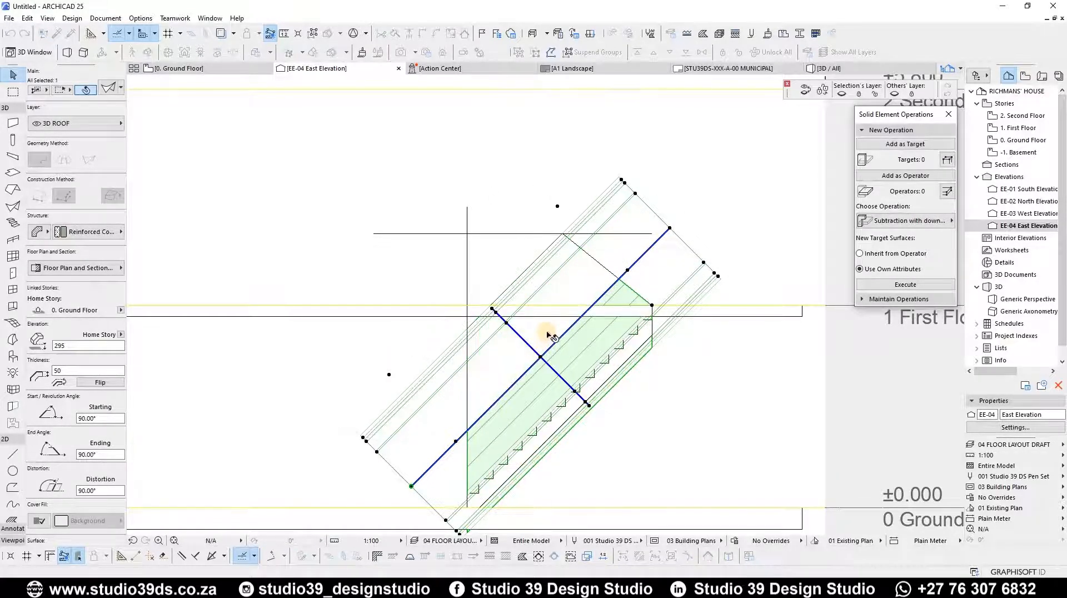
click(583, 272)
click(583, 278)
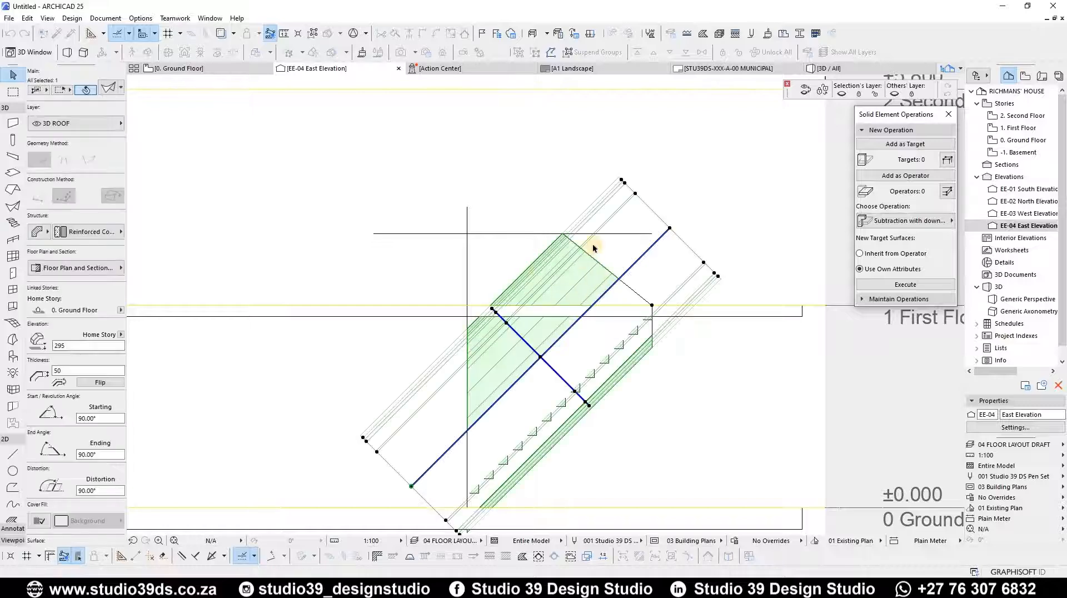
In the East Elevation, create a four-sided hole over the lower half of the other overlapping shell, along its axis
click(586, 286)
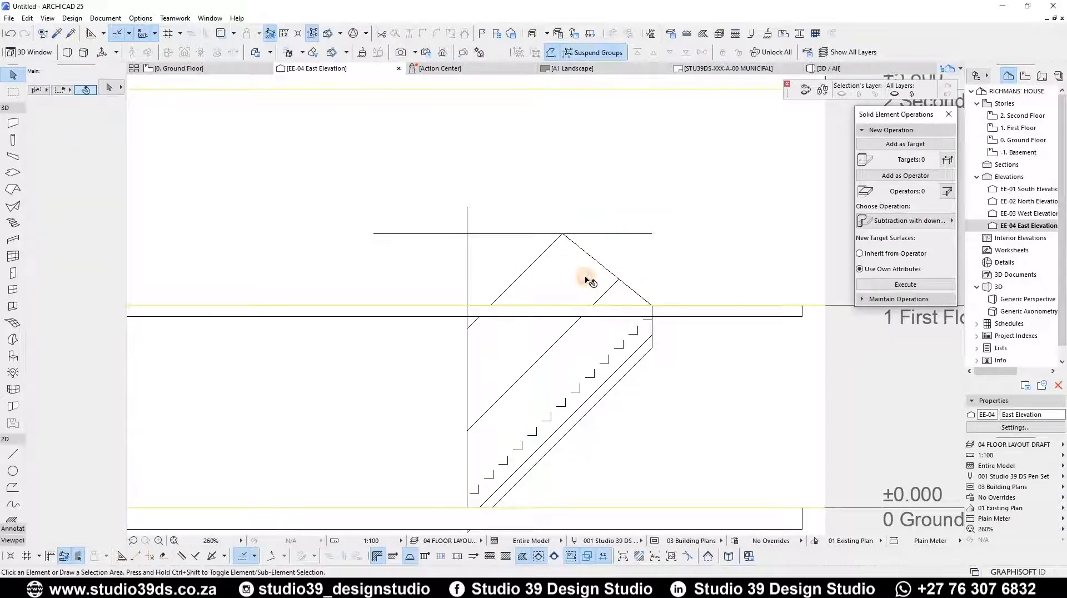
click(566, 290)
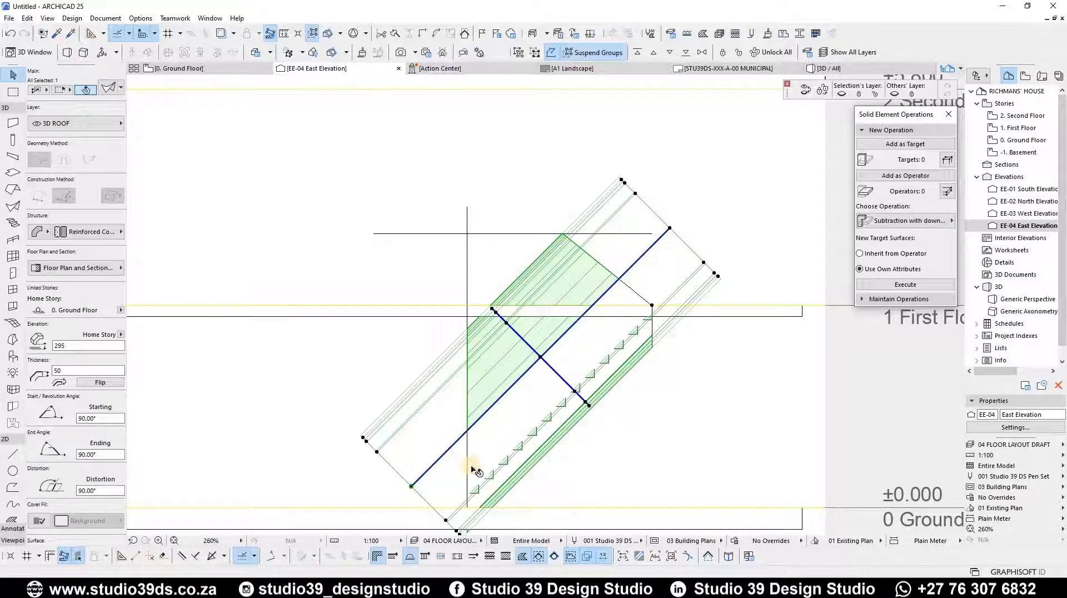
middle_drag(501, 354, 493, 274)
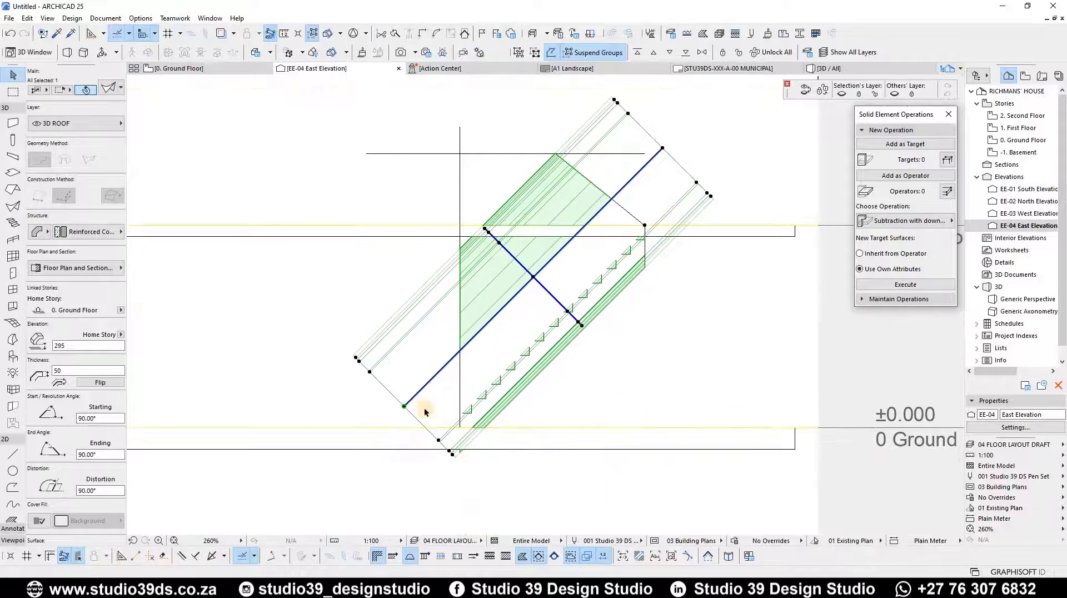
right_click(528, 396)
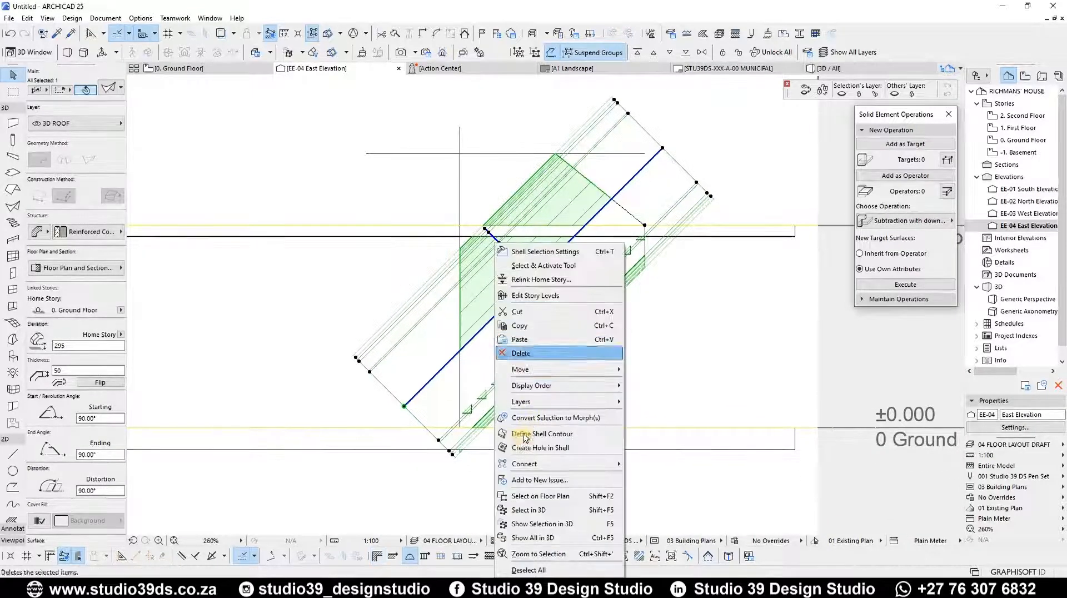
key(Return)
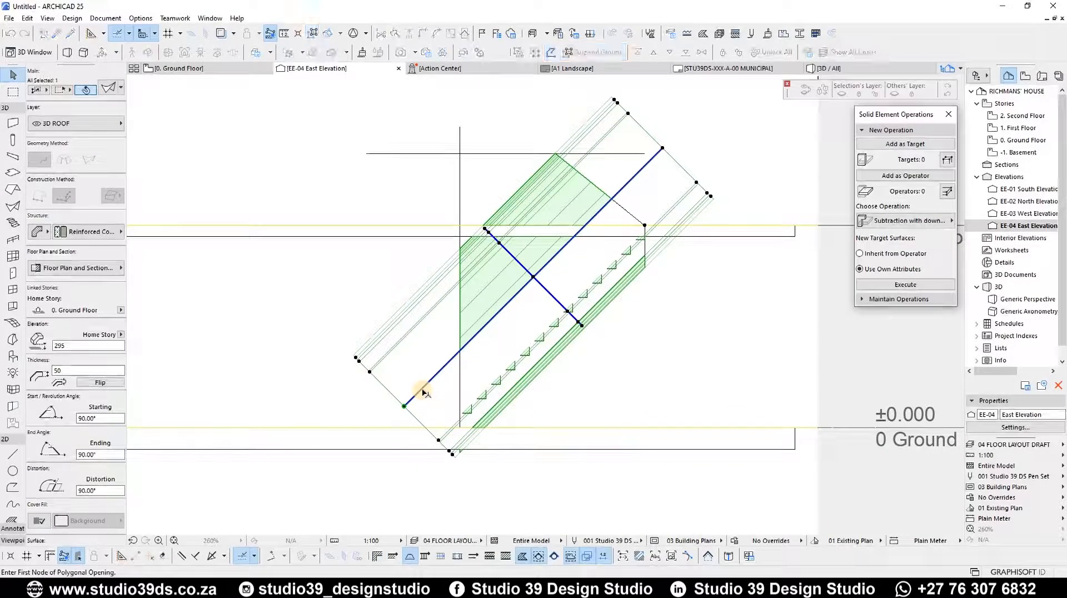
click(422, 388)
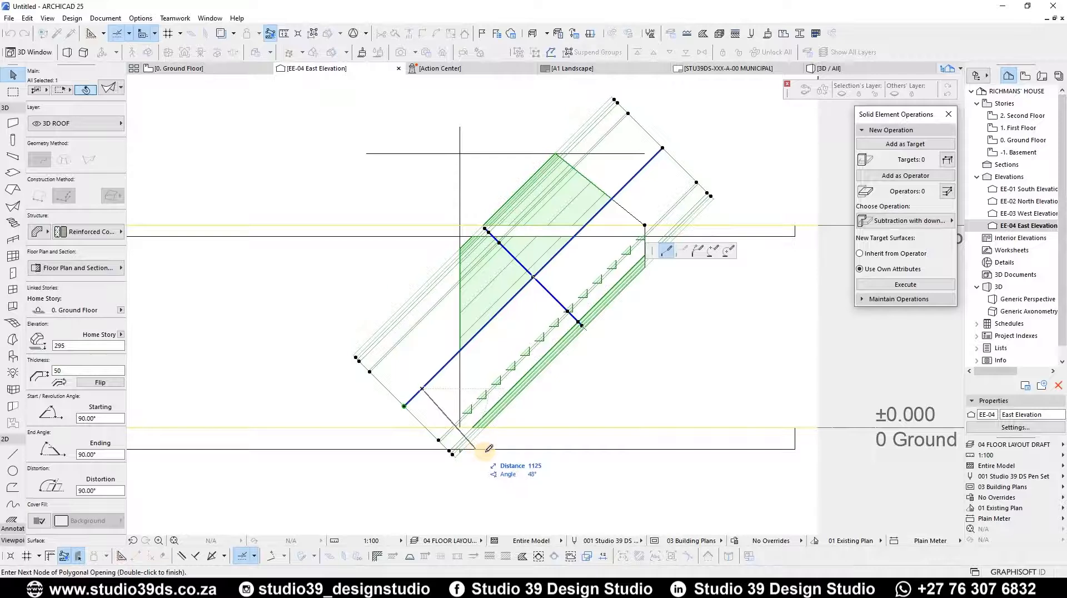
click(485, 450)
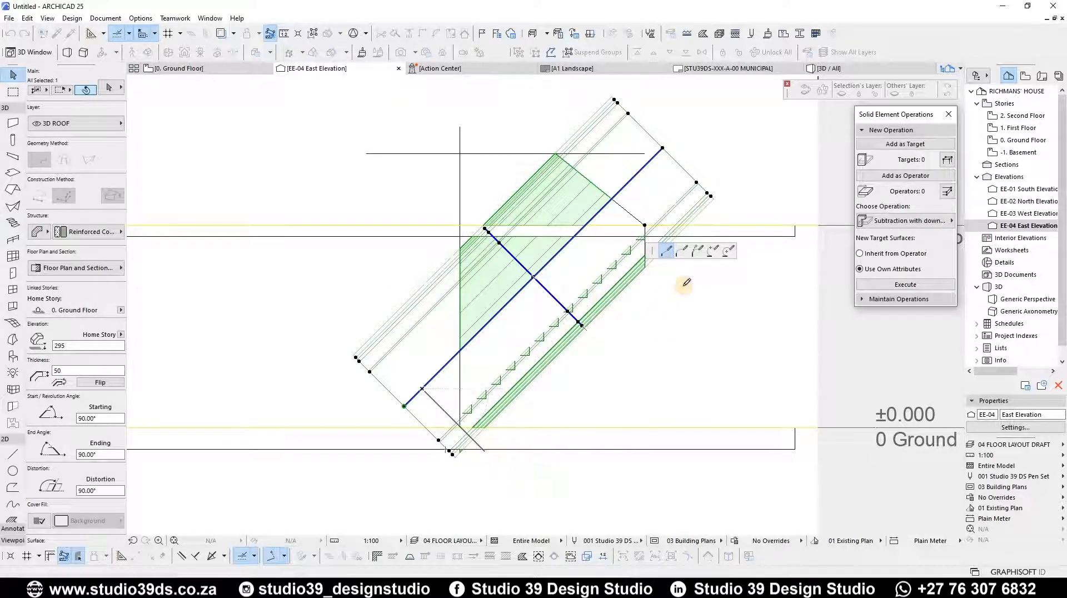
click(711, 224)
click(649, 161)
click(423, 388)
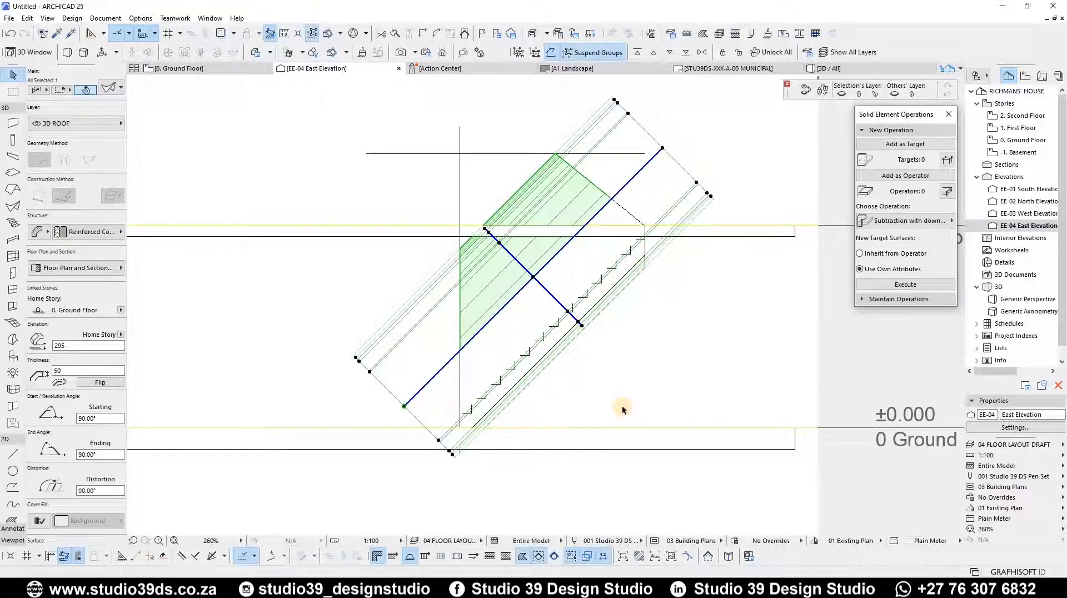
Examine the upper and lower shell halves around the stair in 3D from the side and the front
click(621, 405)
key(F3)
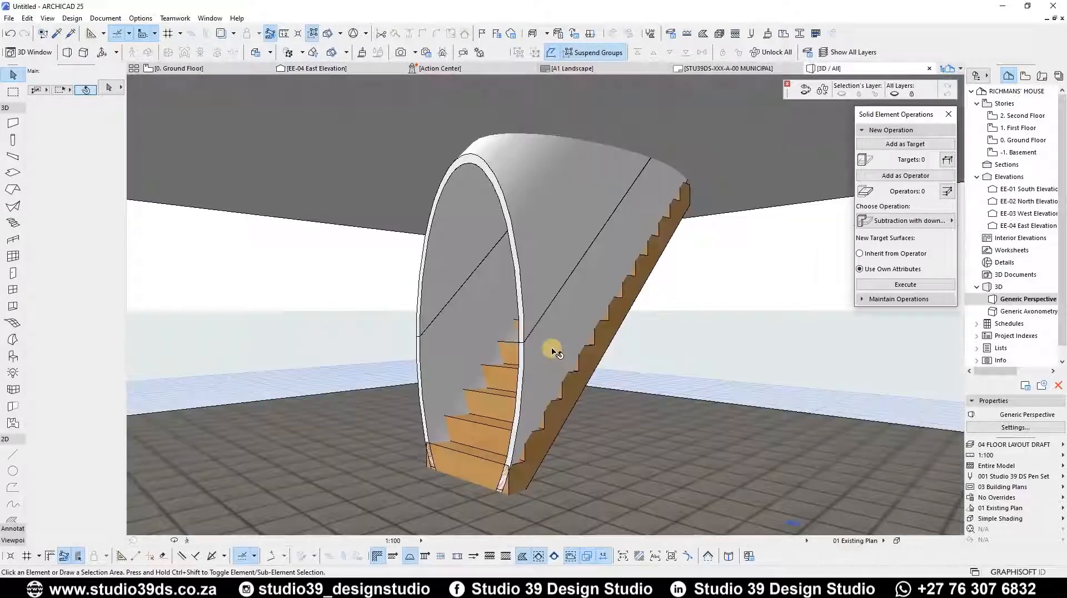
click(544, 388)
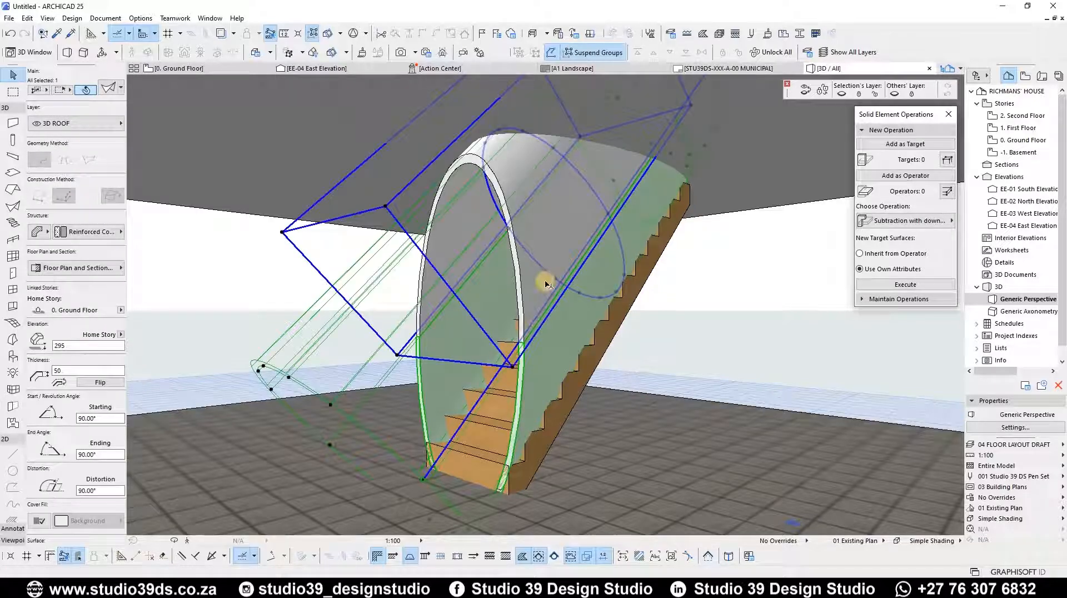
key(Escape)
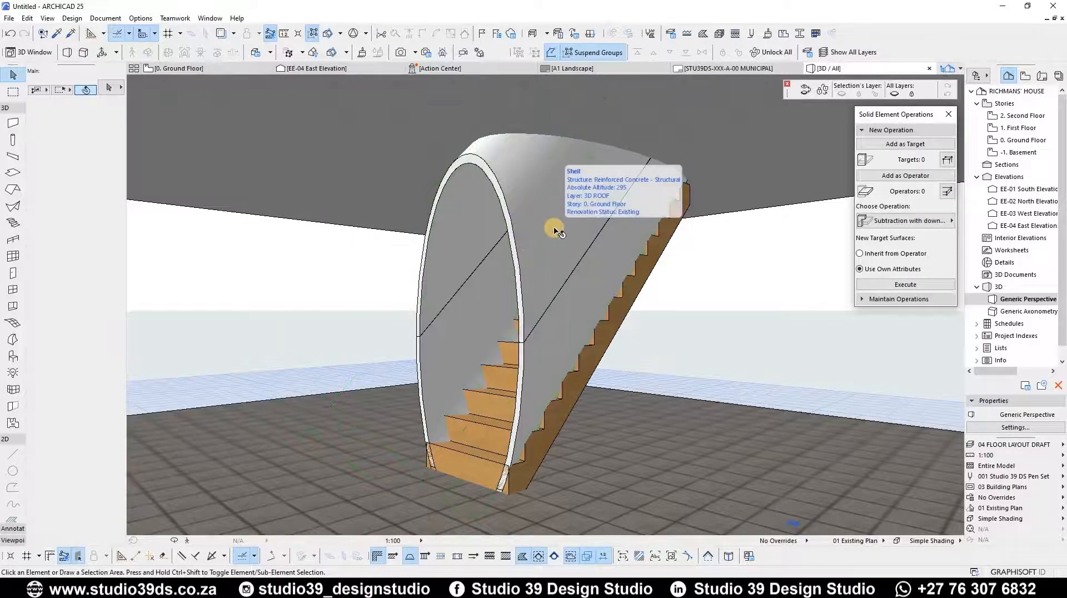
click(555, 230)
key(Escape)
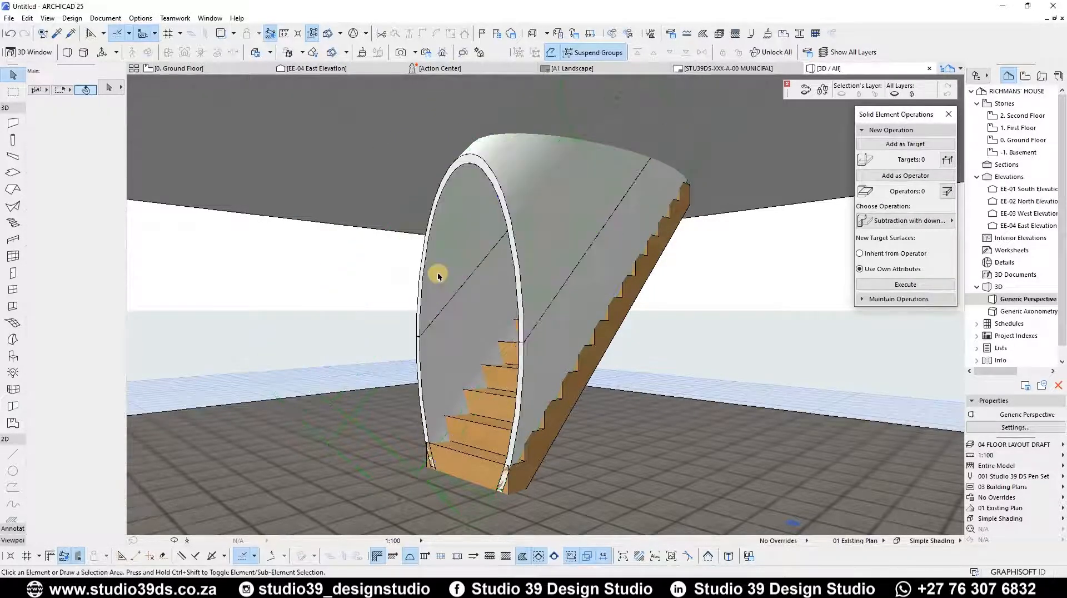
shift+middle_drag(655, 269, 501, 307)
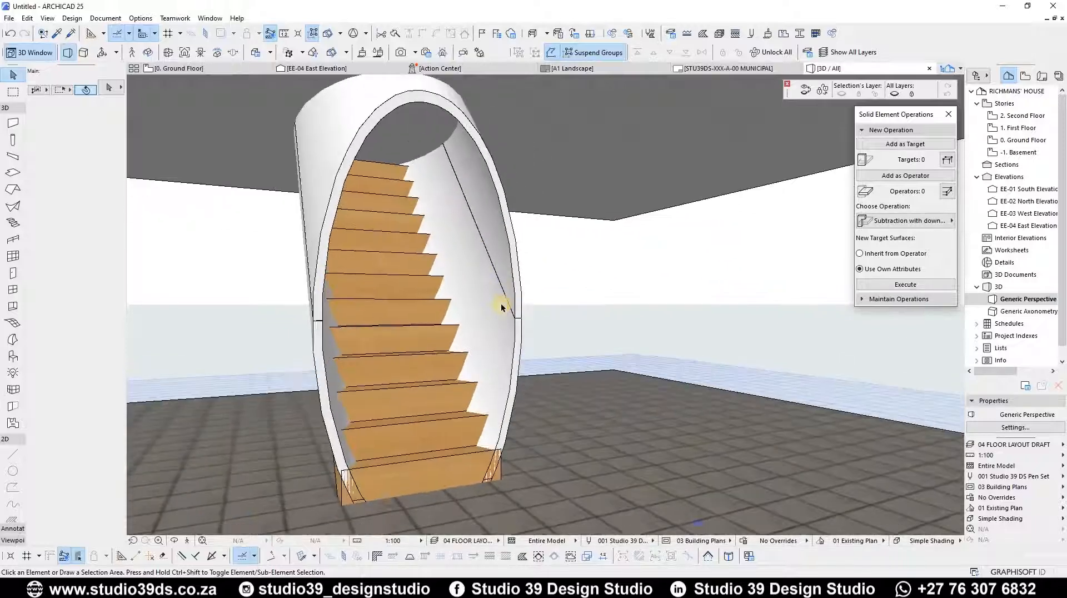
click(510, 373)
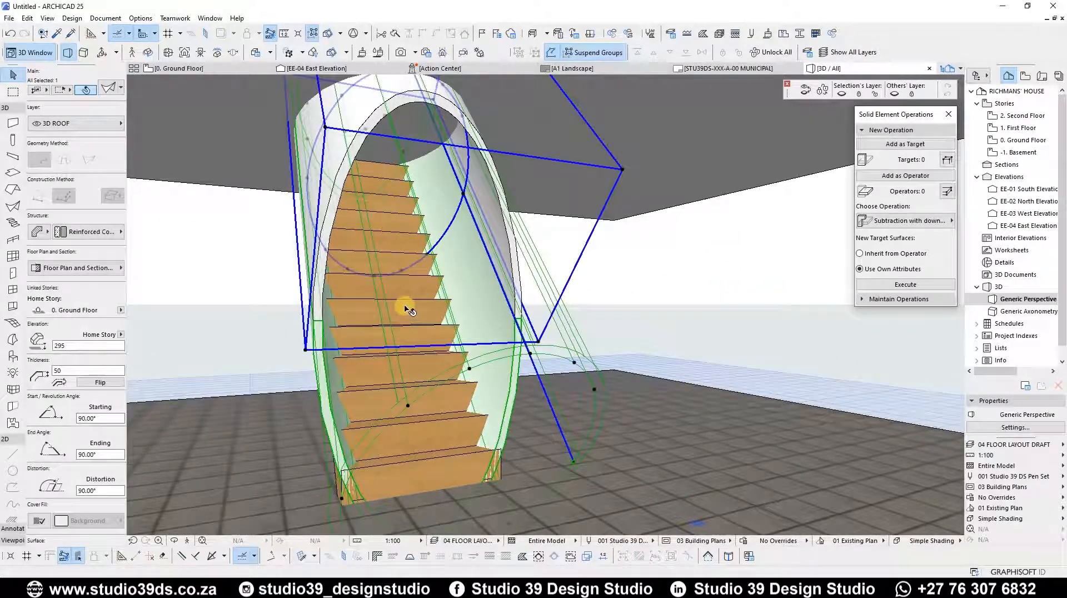
key(Escape)
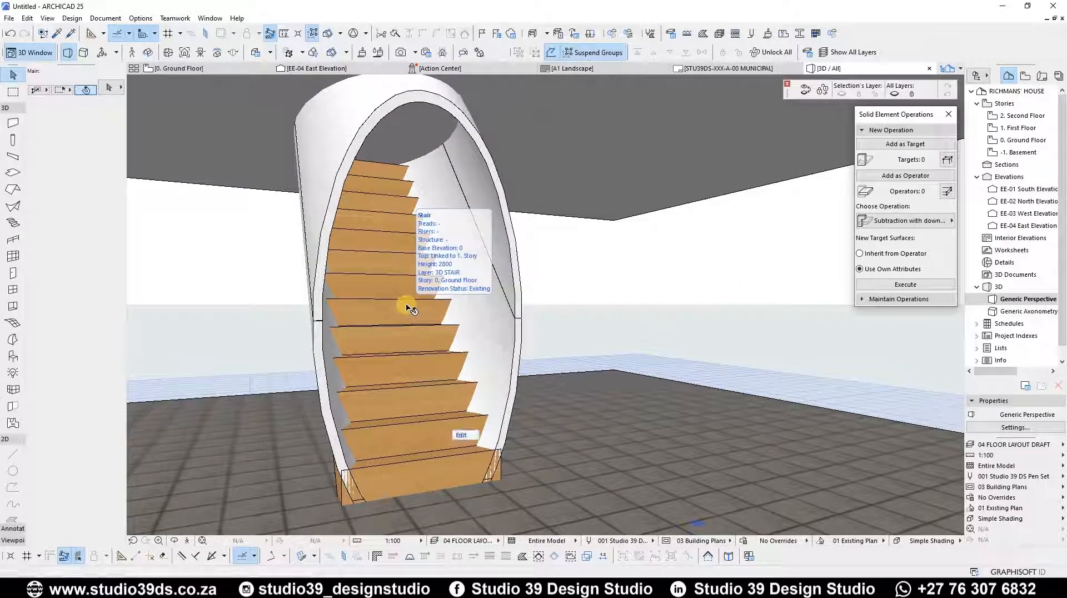
Subtract the lower shell half from the stair with downward extrusion, keeping the stair's own surface attributes
click(406, 305)
click(908, 146)
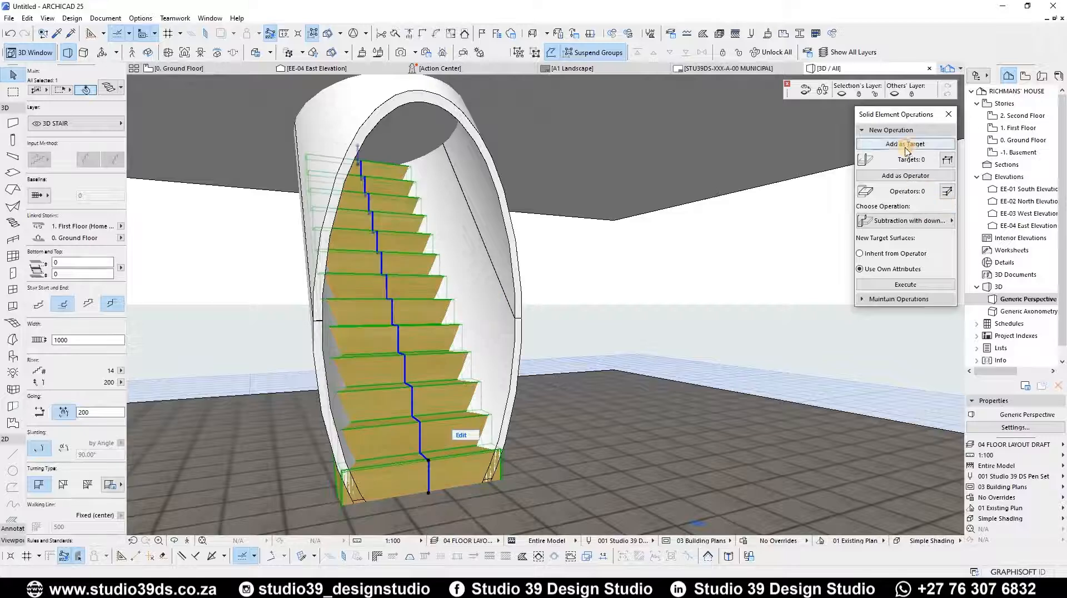
click(513, 359)
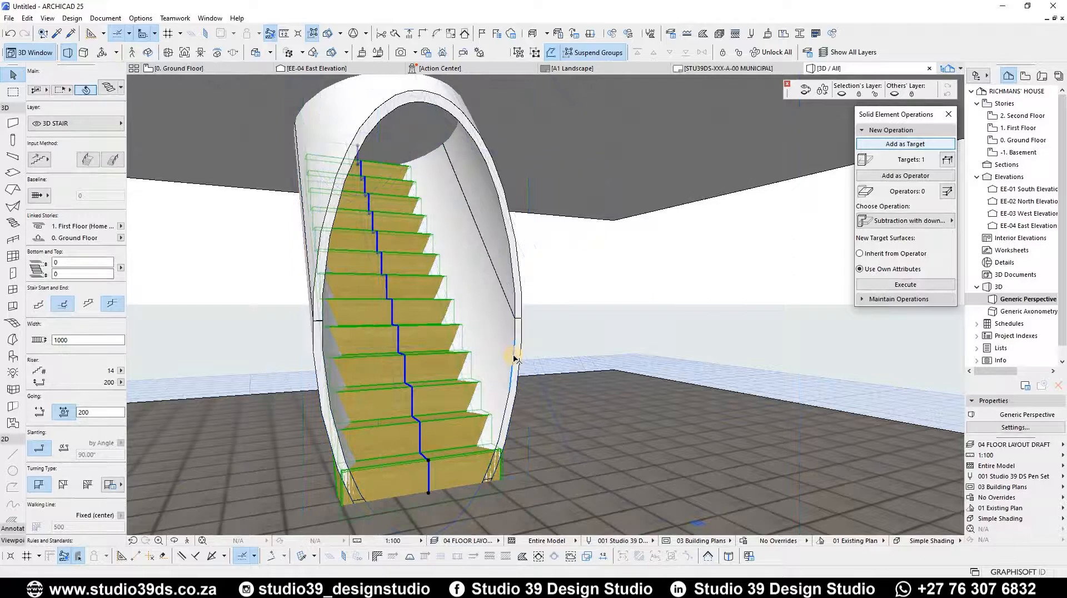
click(911, 177)
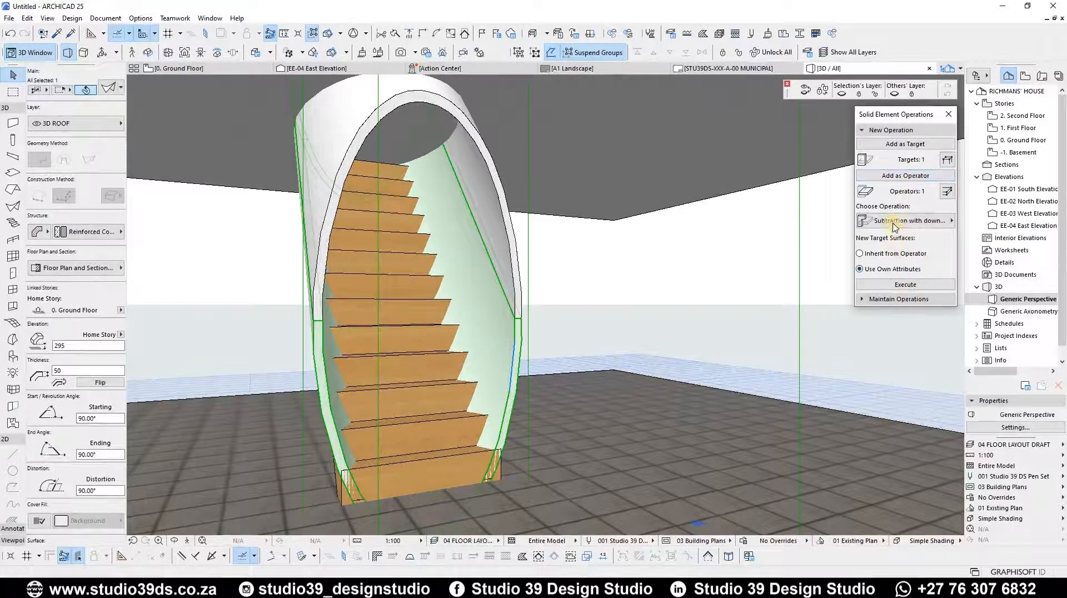
click(907, 284)
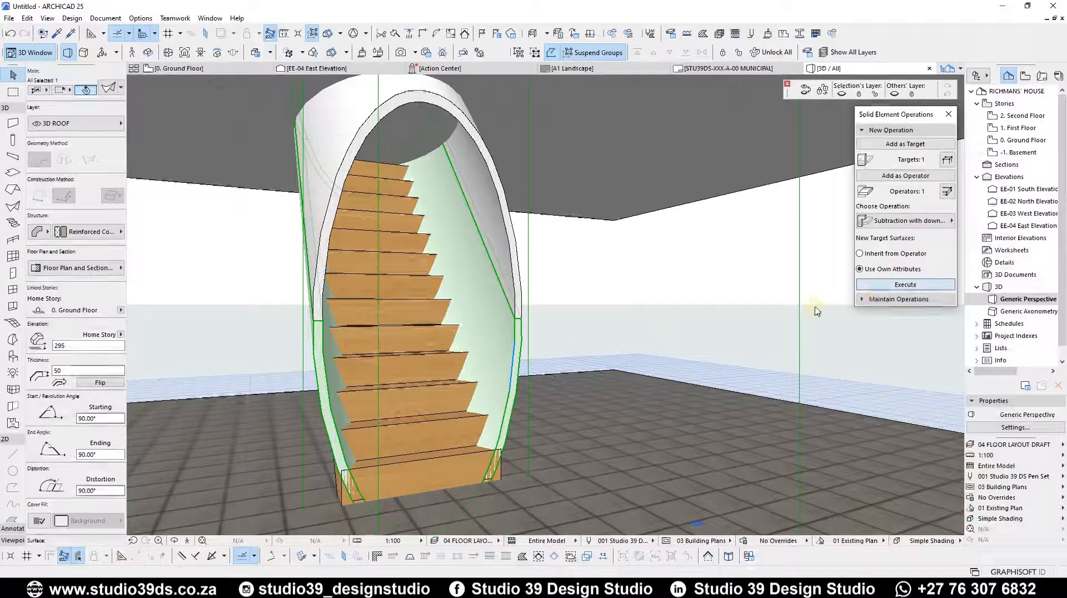
click(462, 305)
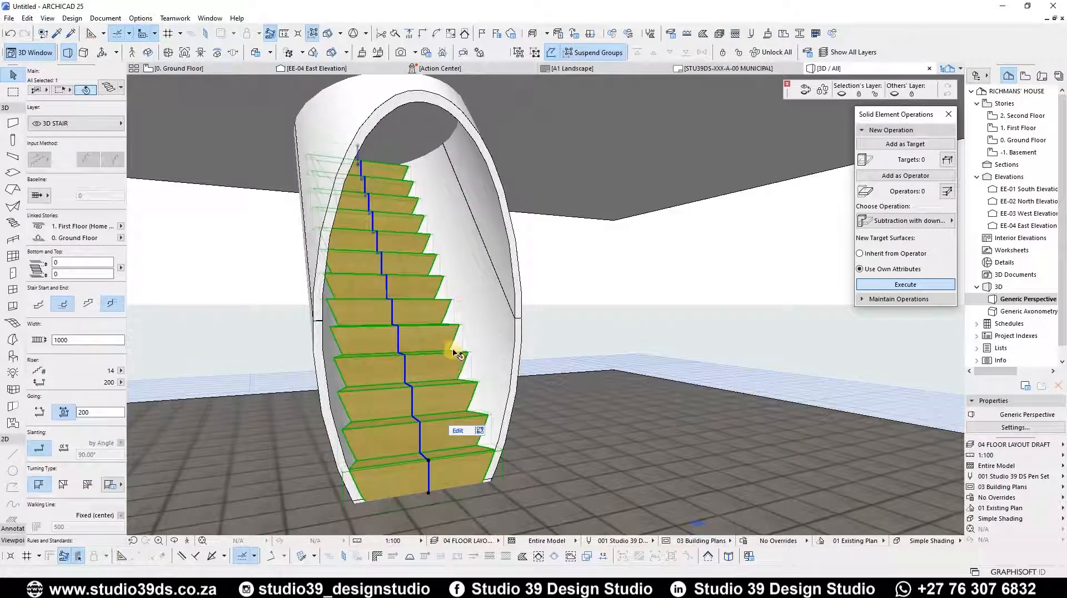
key(Escape)
Add the lower shell half, where it emerges above the First Floor slab, as the operator of a new solid element operation
drag(245, 233, 638, 162)
scroll(637, 161, up, 3)
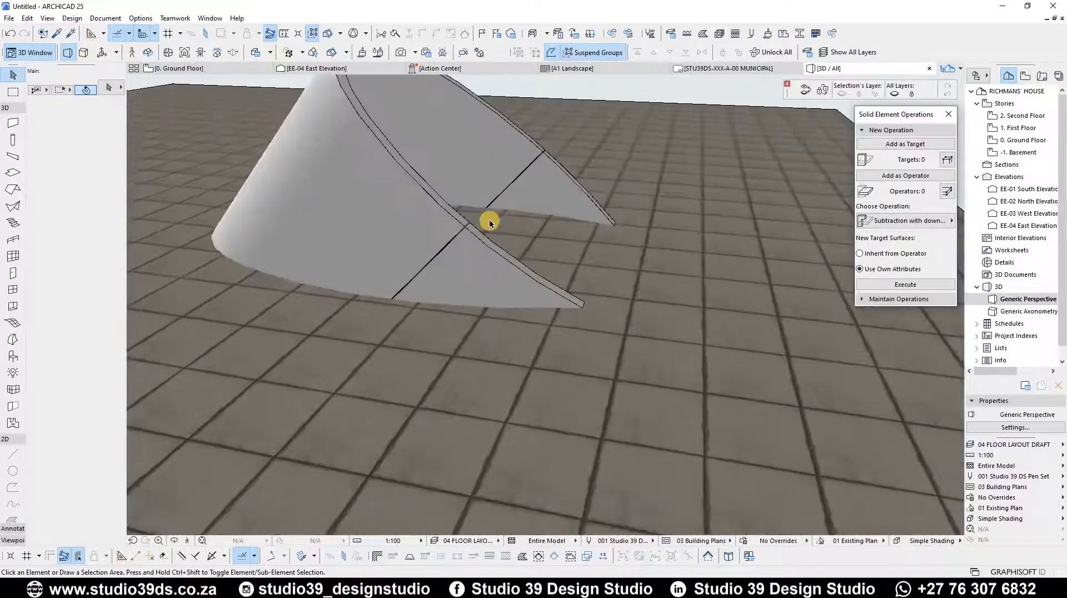
shift+middle_drag(488, 221, 511, 257)
shift+middle_drag(382, 273, 399, 365)
click(466, 407)
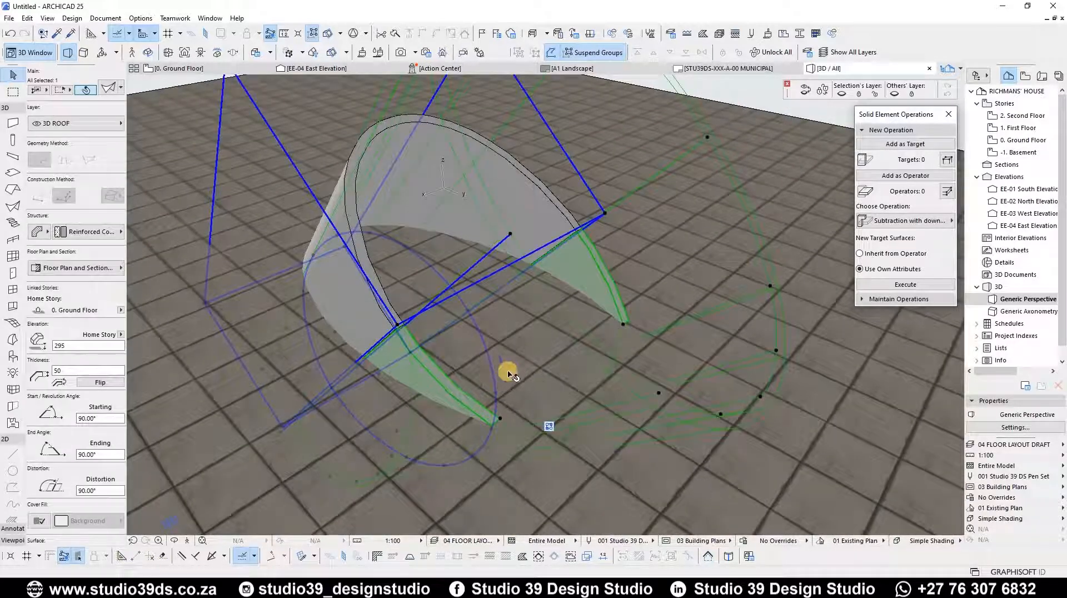
click(544, 286)
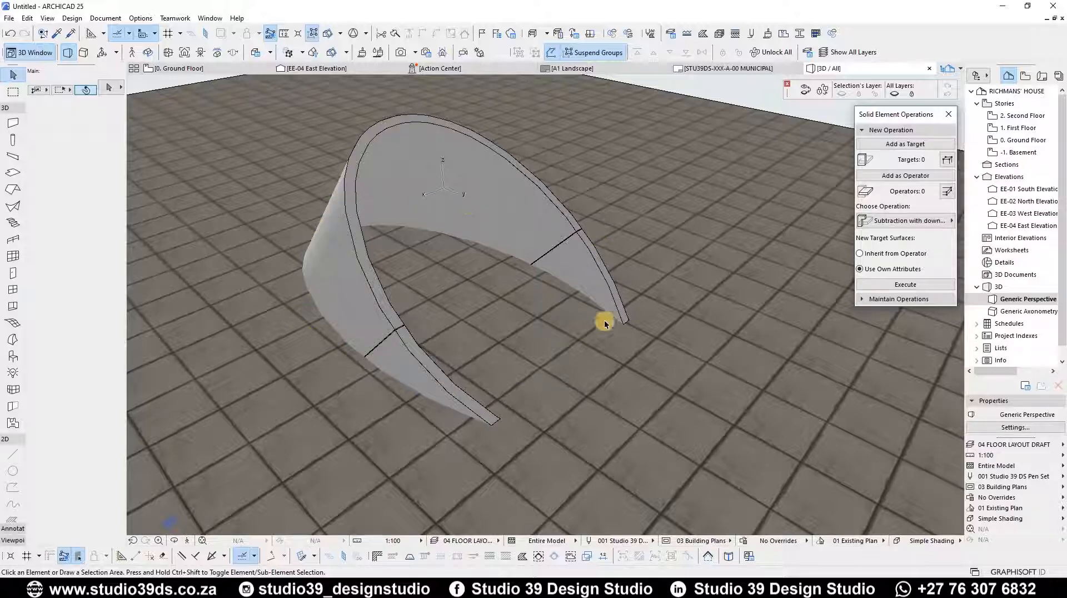
click(406, 361)
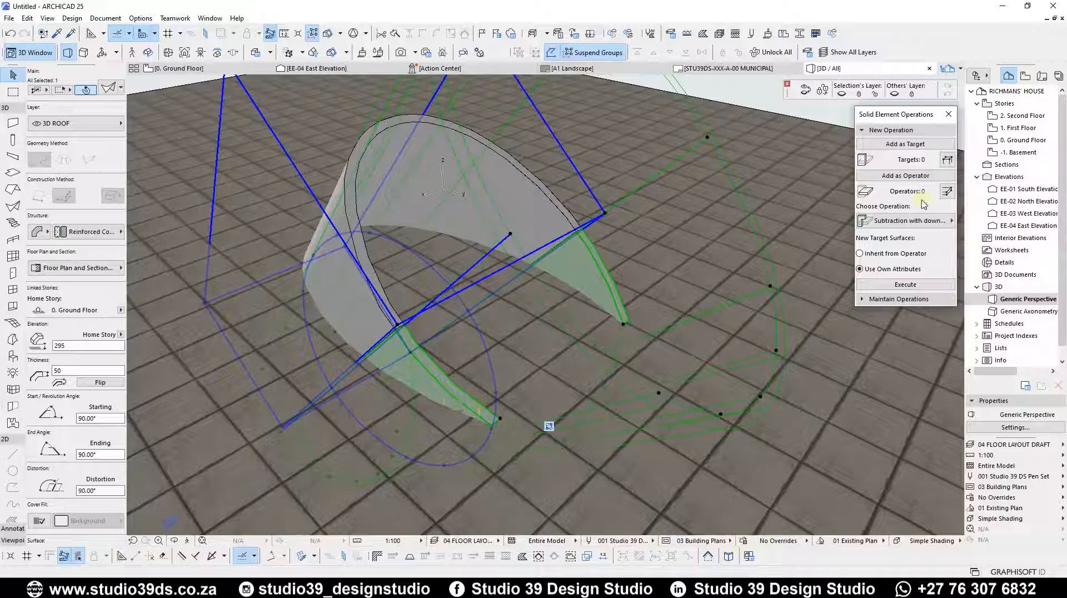
click(915, 178)
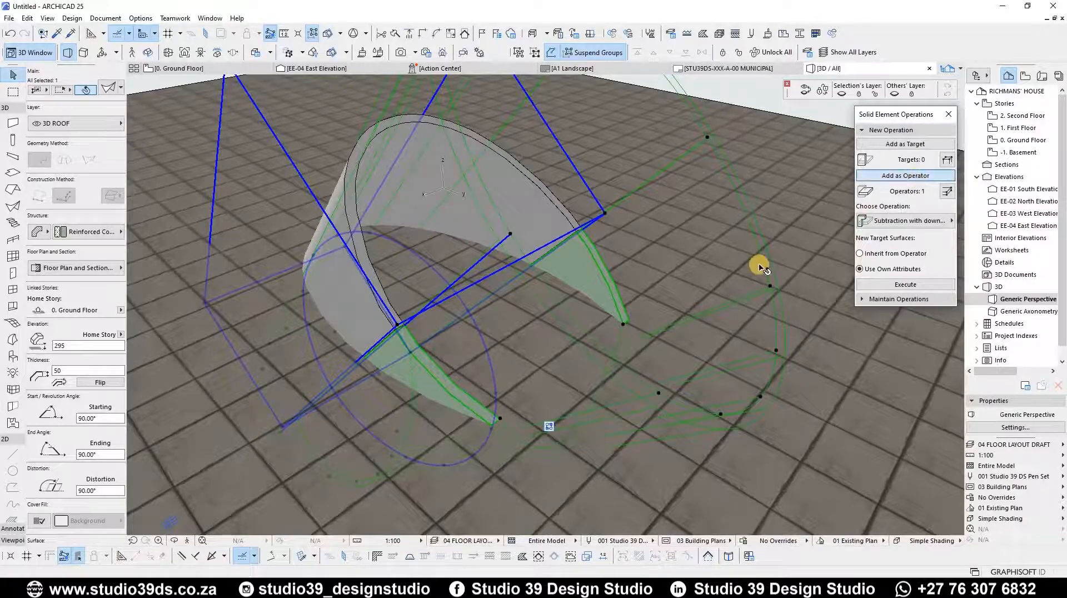
Make the First Floor slab the target and subtract the operator with upward extrusion, using the slab's own attributes
click(800, 253)
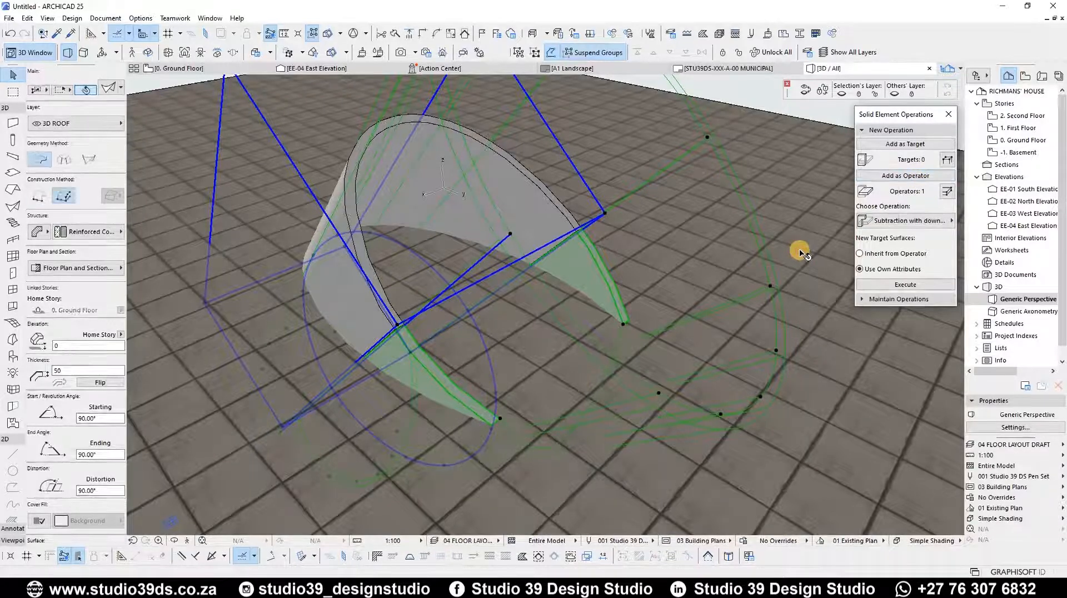
click(921, 148)
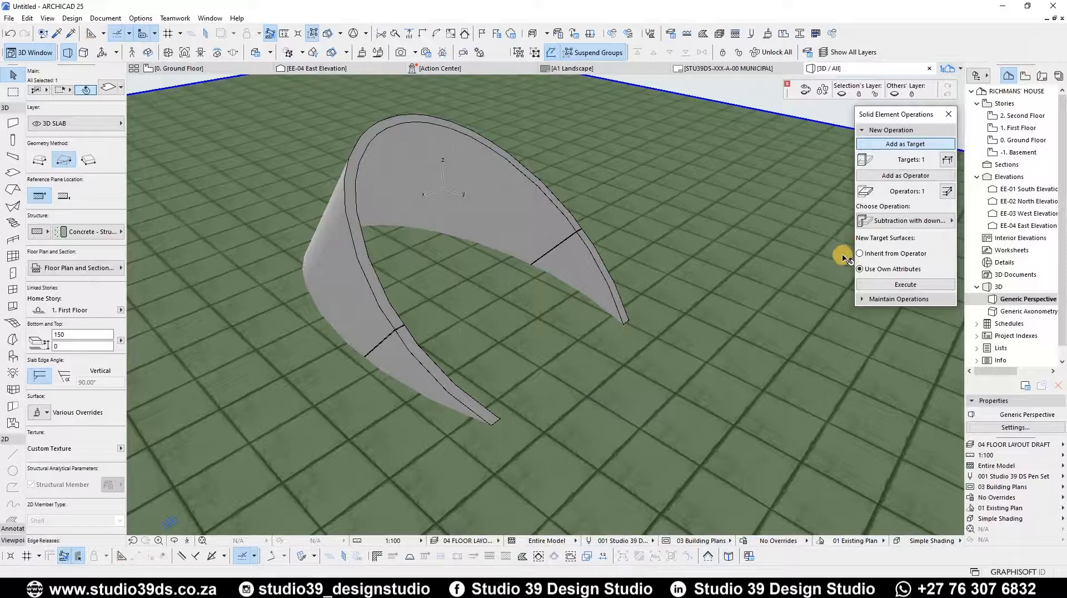
click(887, 222)
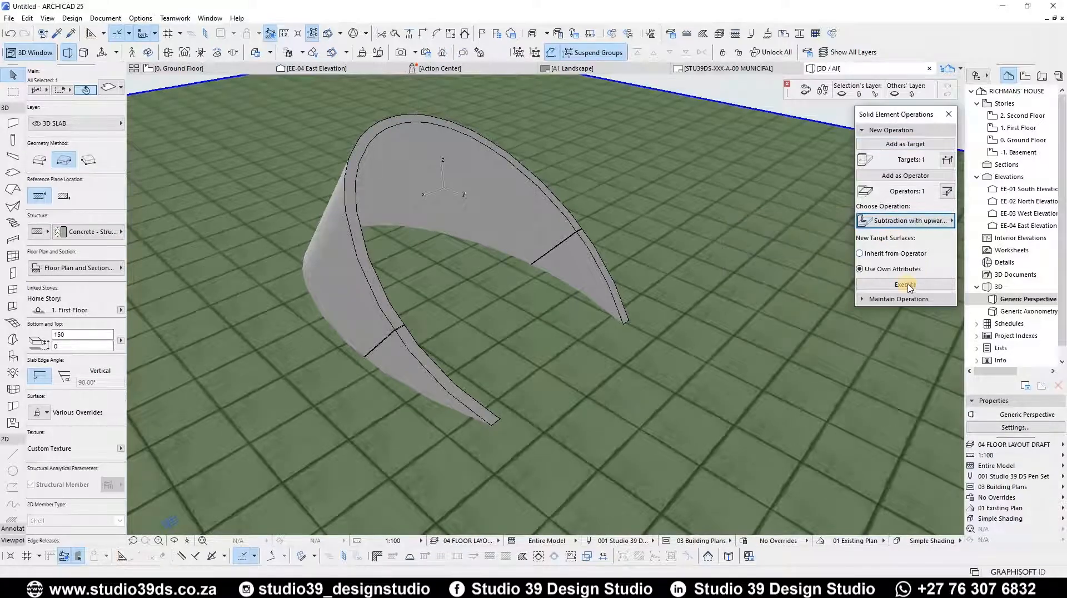
click(857, 285)
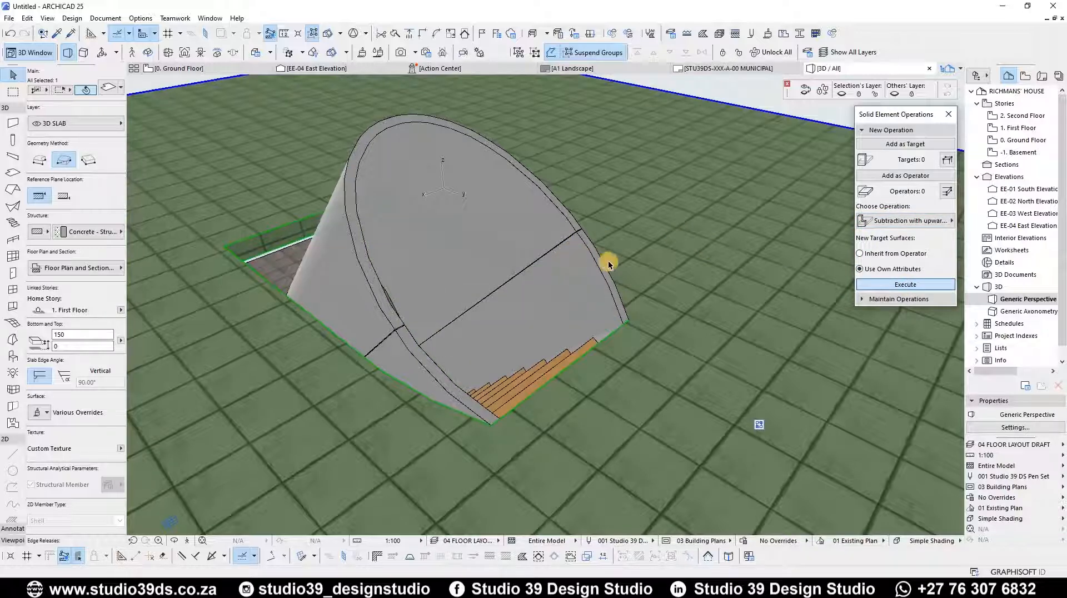
key(Escape)
Set the First Floor slab's thickness to 200 mm and its edge surface to Wood - Oak Light
shift+middle_drag(786, 348, 697, 284)
click(626, 276)
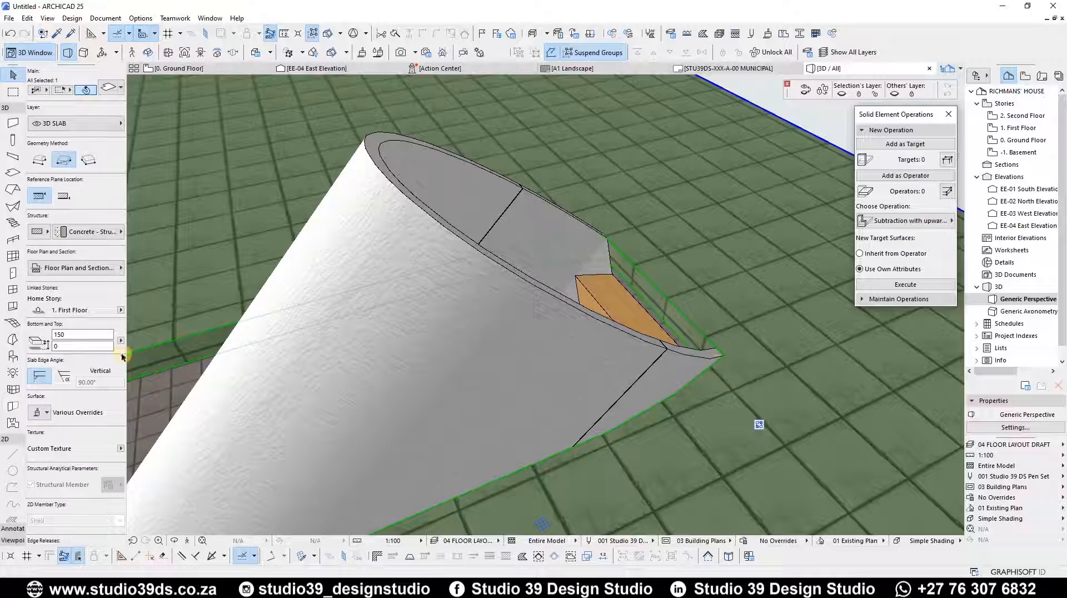
double_click(80, 332)
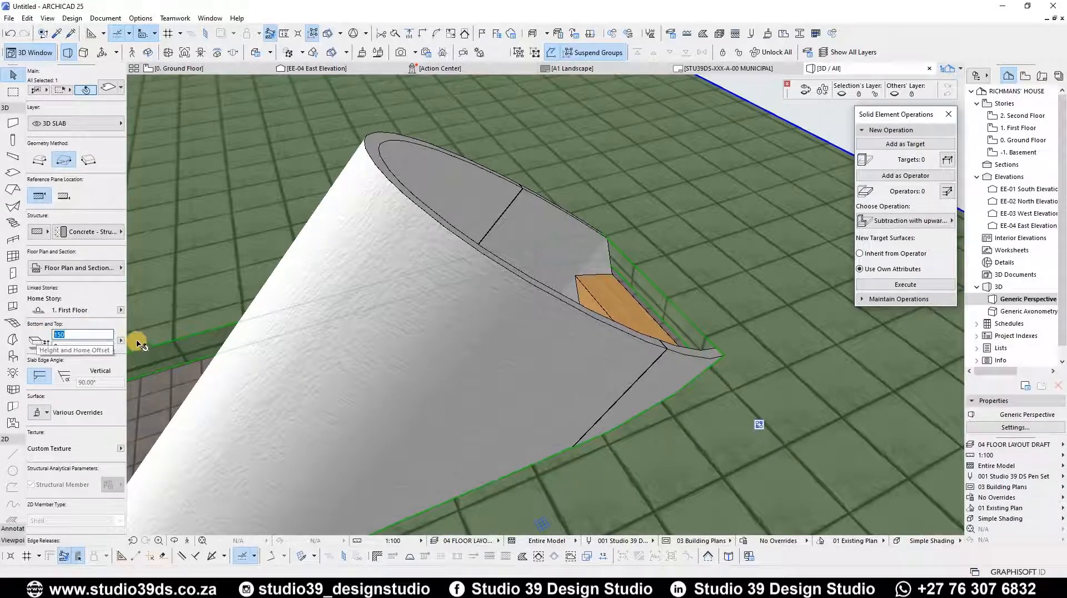
text(200)
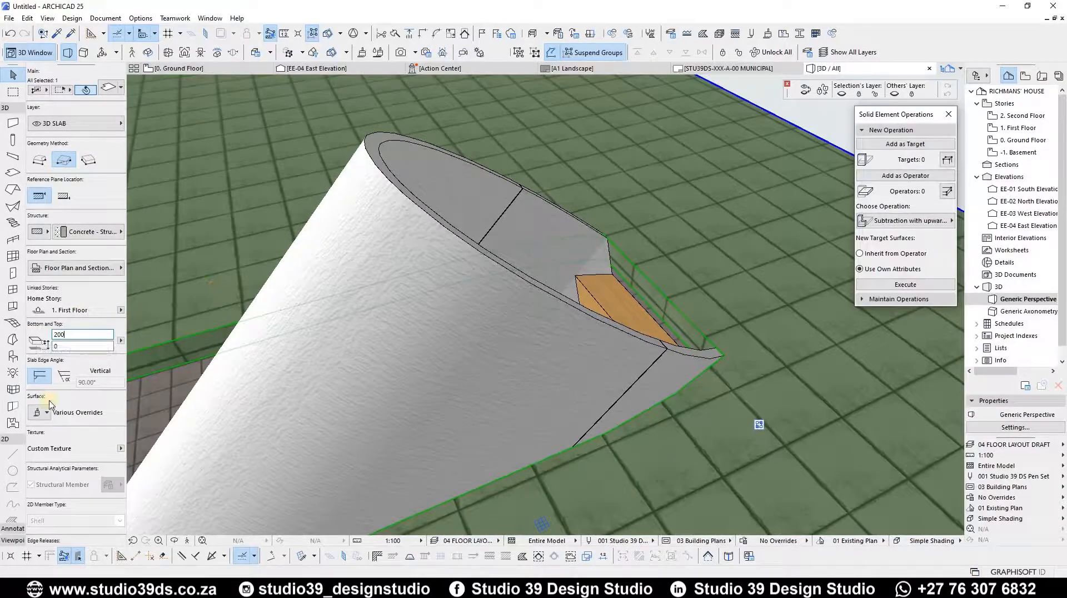
click(38, 417)
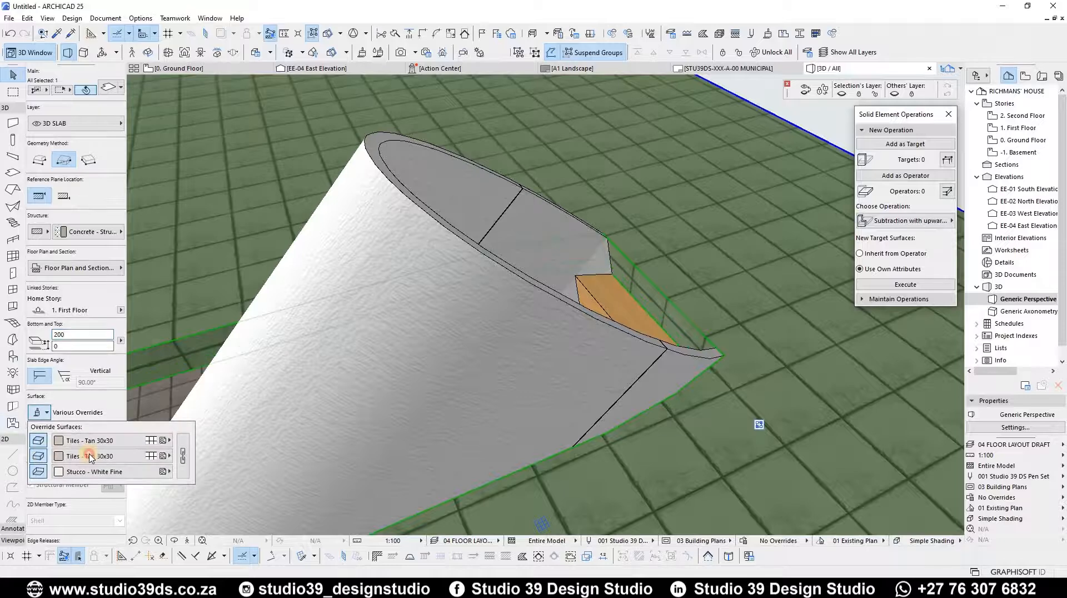
click(90, 457)
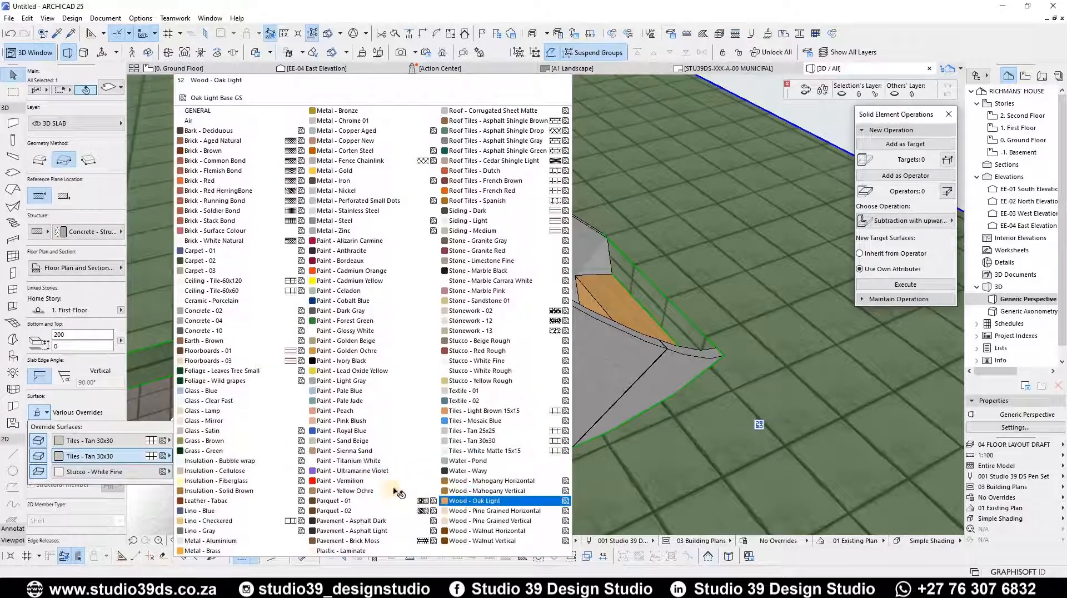
click(474, 500)
key(Escape)
key(Escape)
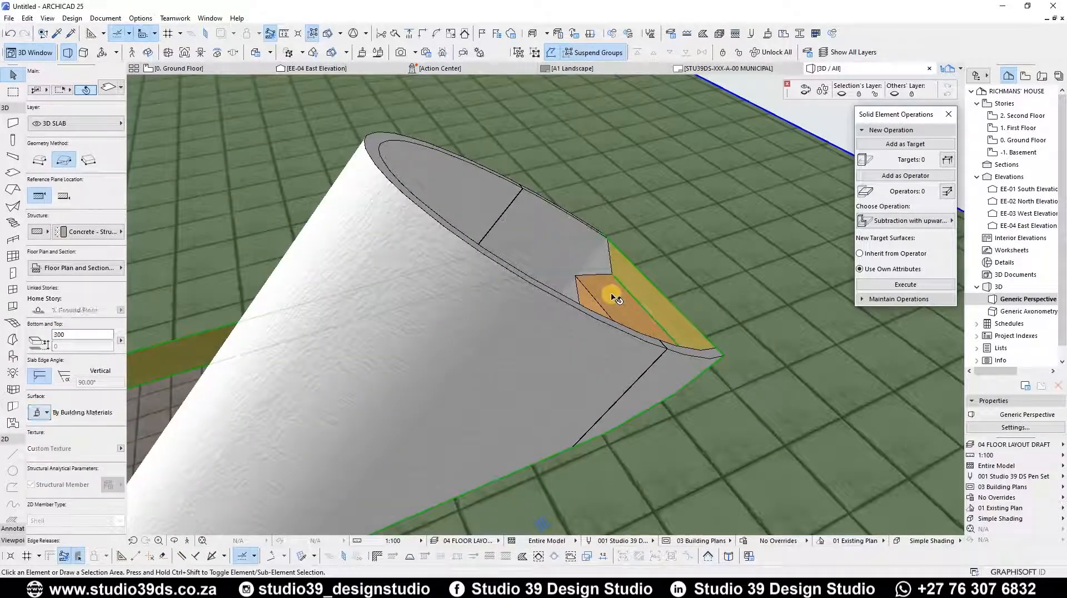
Examine the shell, the top stair treads and the First Floor slab opening around them in the 3D model
scroll(614, 300, up, 5)
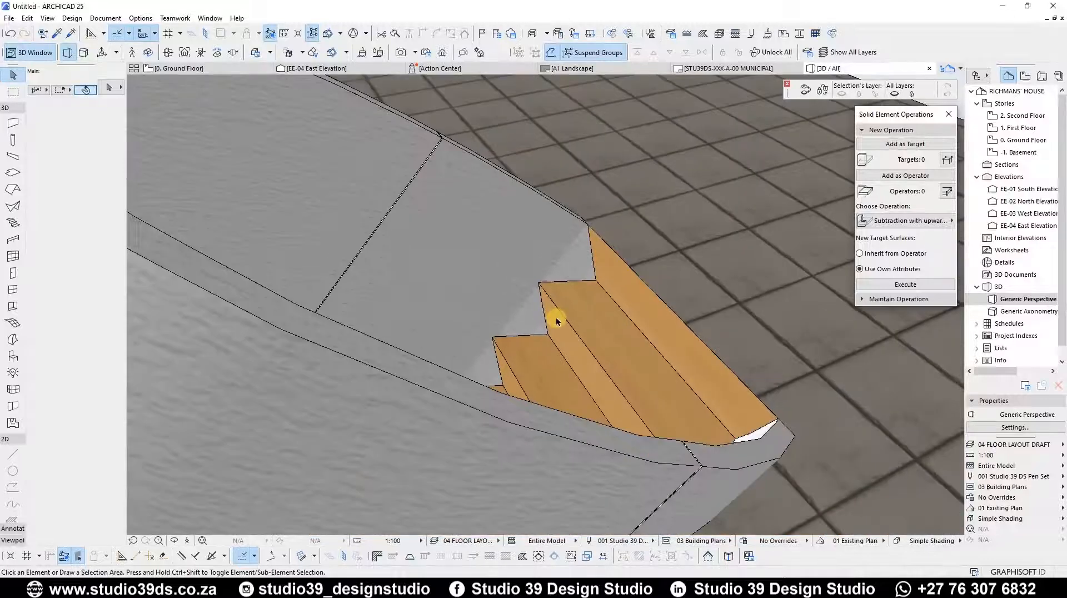
scroll(556, 321, down, 5)
shift+middle_drag(350, 340, 573, 298)
scroll(560, 298, up, 2)
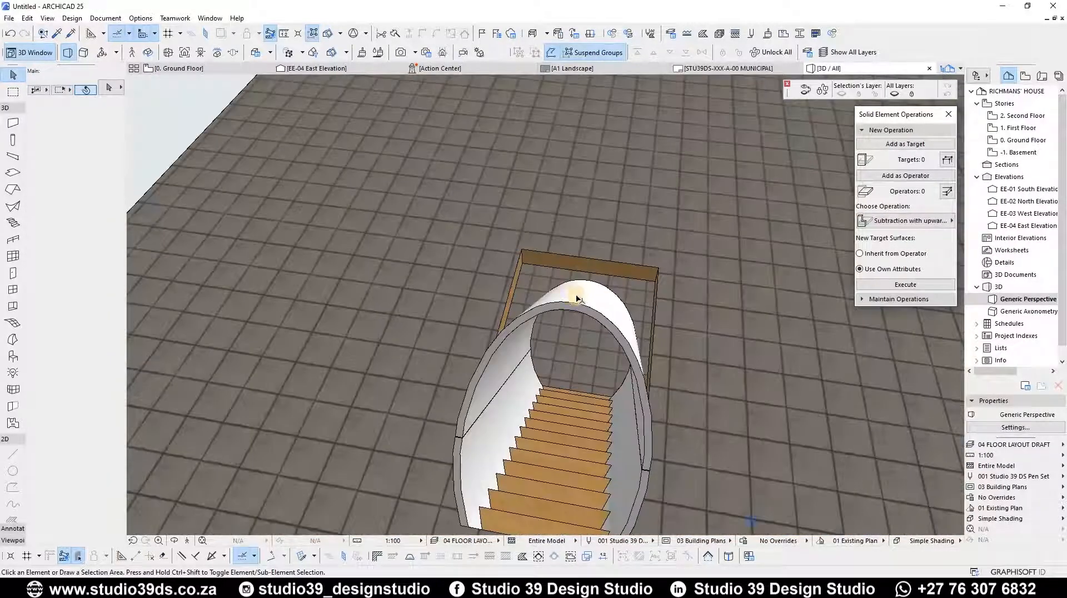
key(F2)
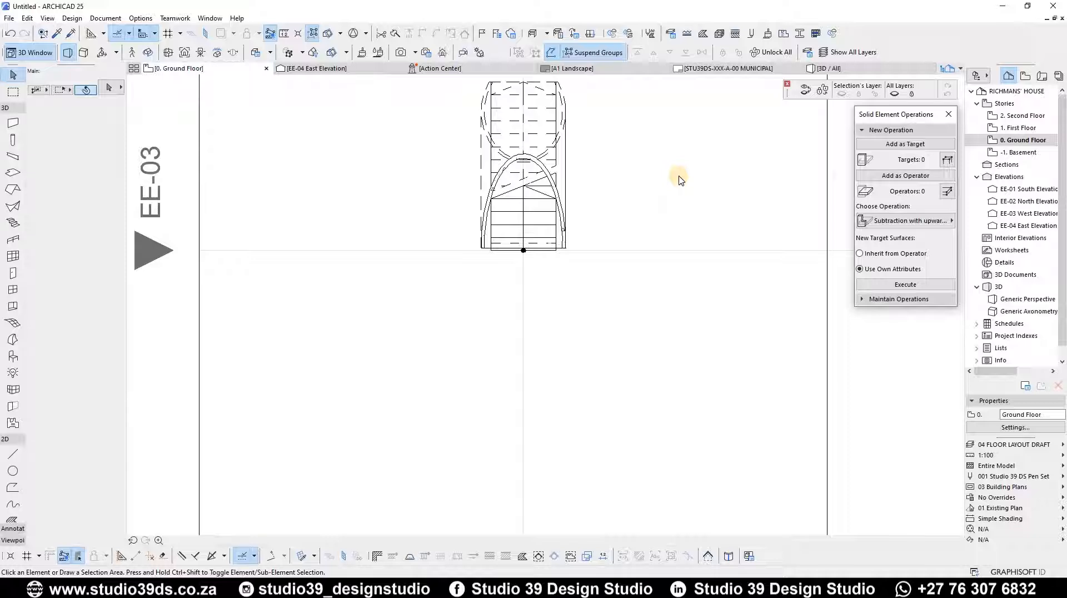
key(F3)
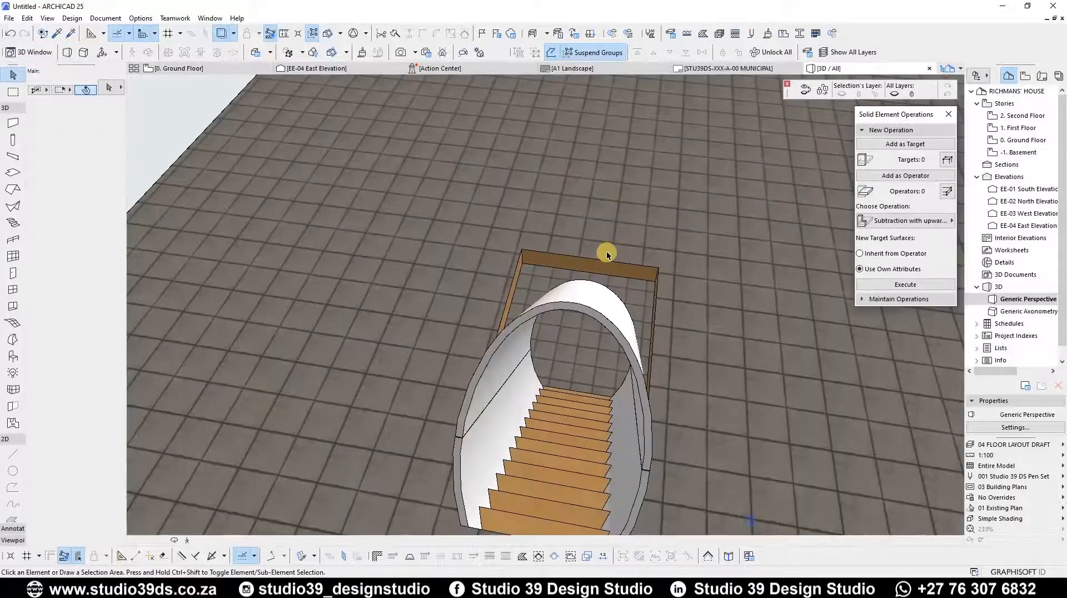
scroll(581, 272, up, 3)
middle_drag(583, 273, 612, 309)
scroll(594, 252, up, 4)
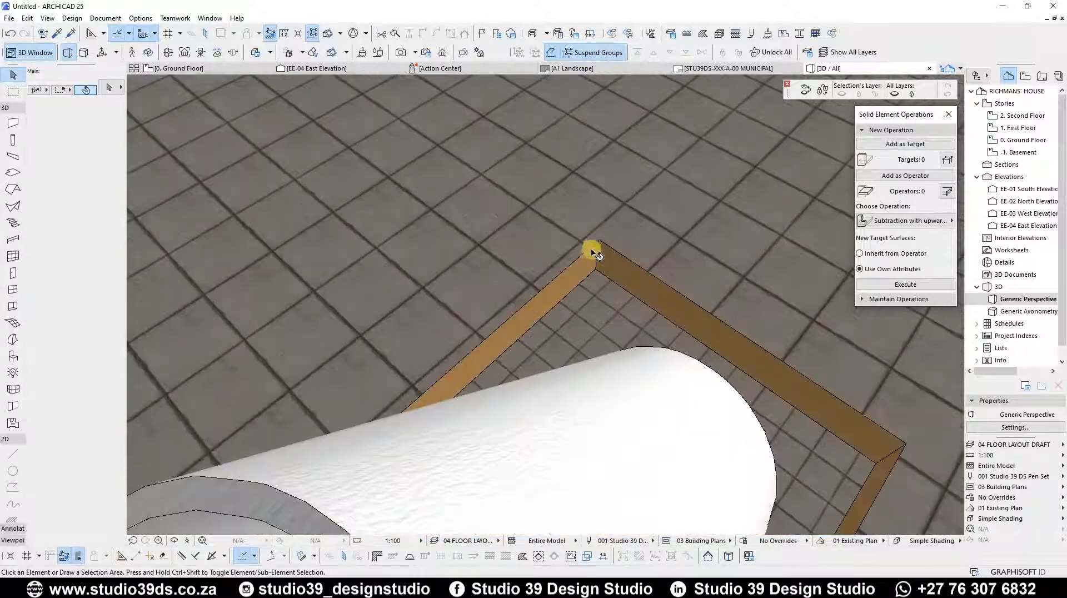
shift+middle_drag(766, 396, 620, 362)
click(629, 360)
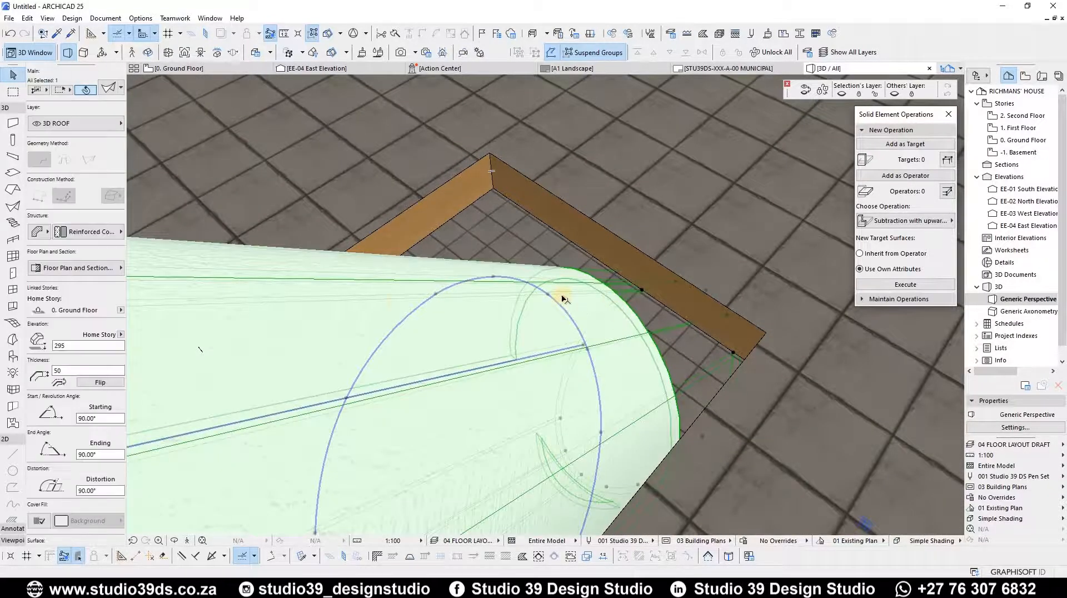
shift+middle_drag(533, 303, 288, 314)
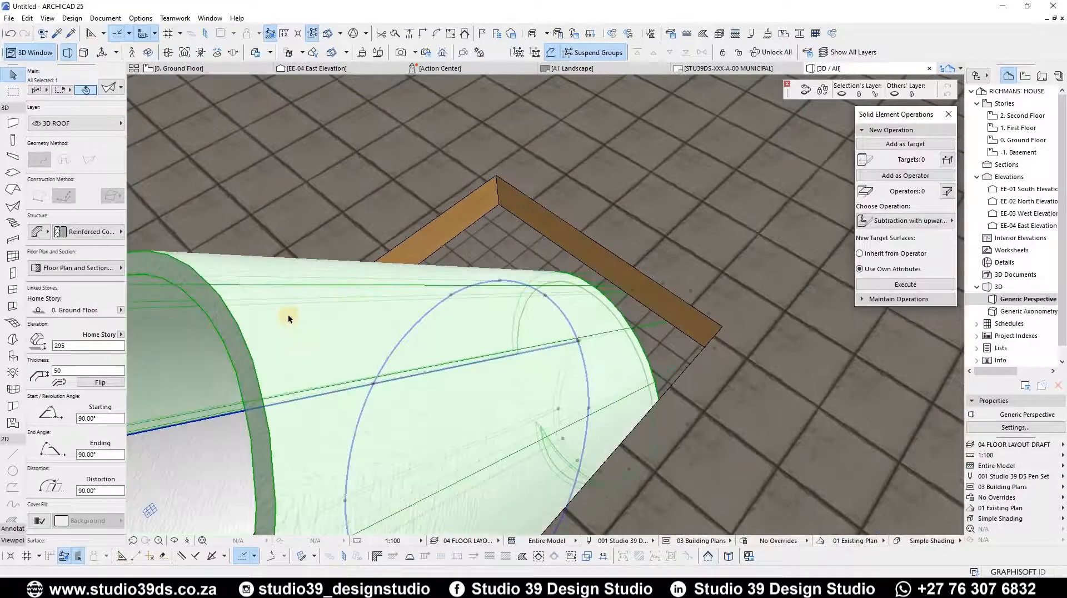
shift+middle_drag(448, 286, 334, 424)
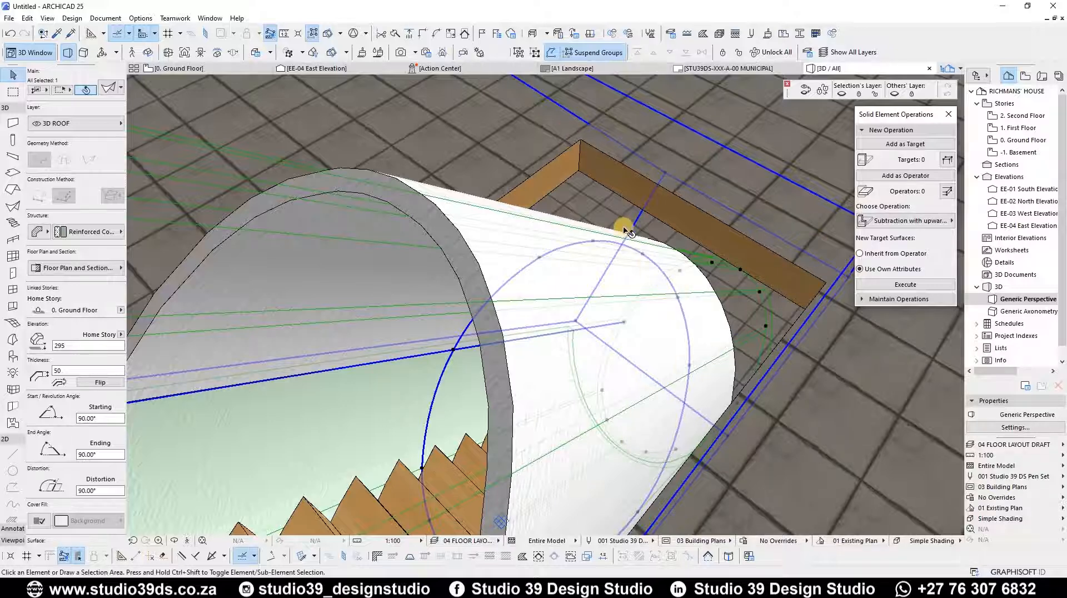
key(Escape)
Draw a rectangular slab over the First Floor opening, from the shell's base line back across its width, using the existing floor slab's settings
key(F2)
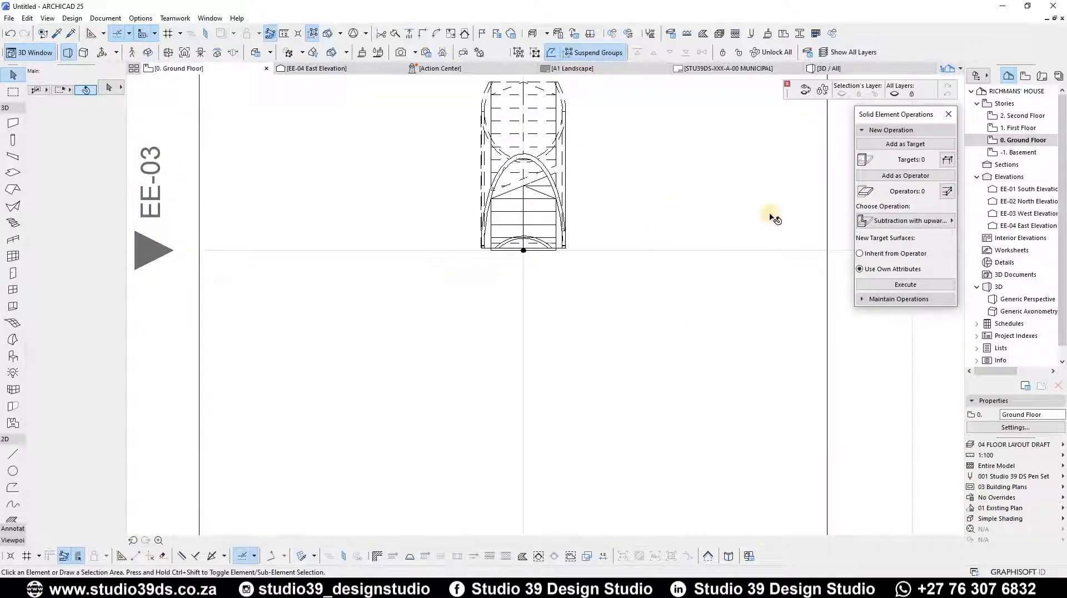
double_click(1032, 128)
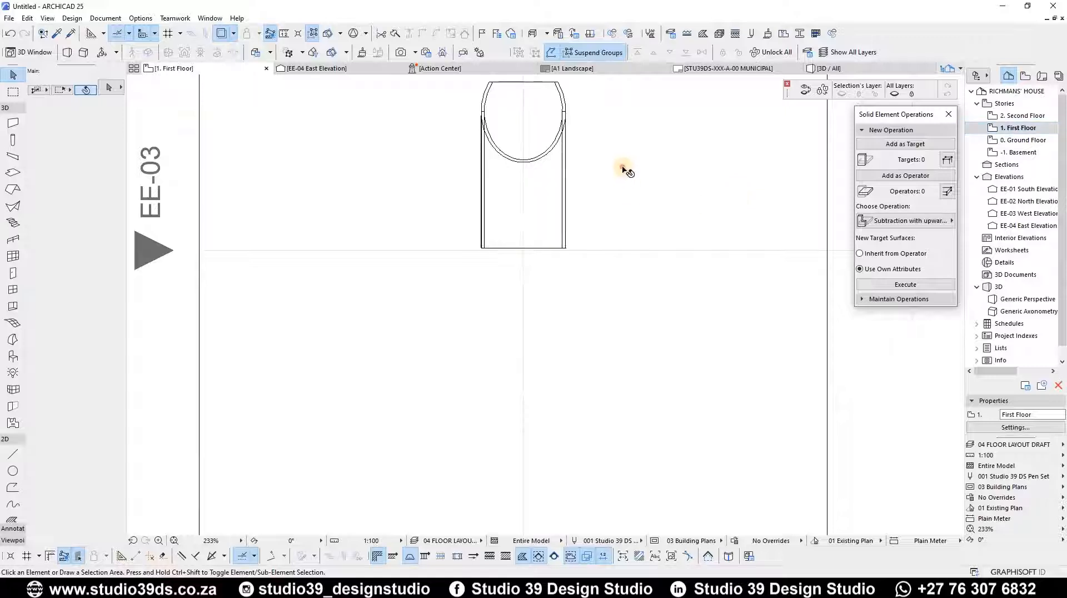
click(737, 223)
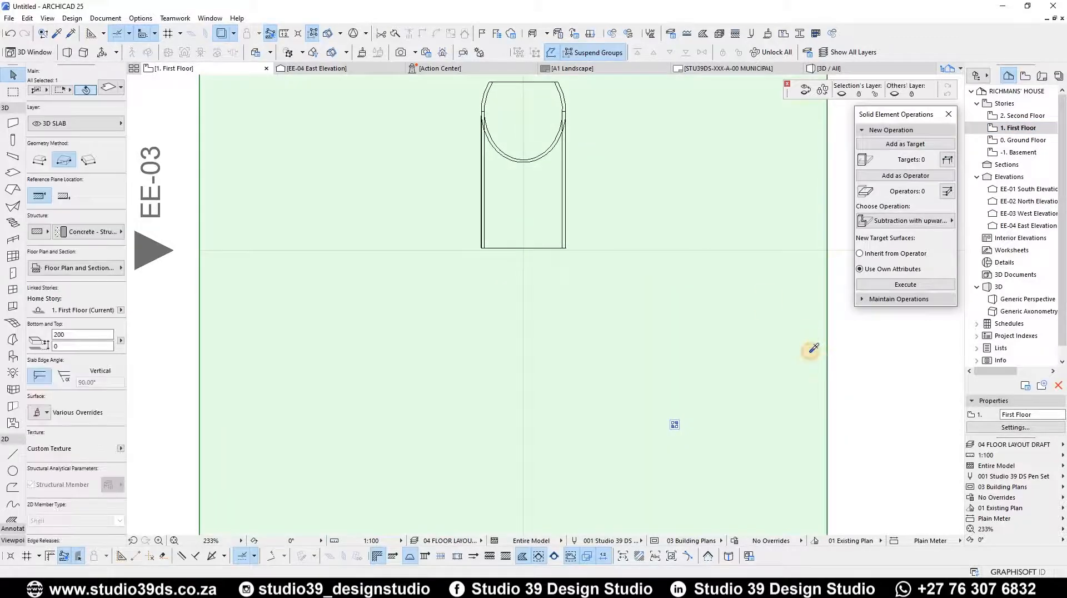
alt+click(810, 352)
click(566, 248)
click(568, 247)
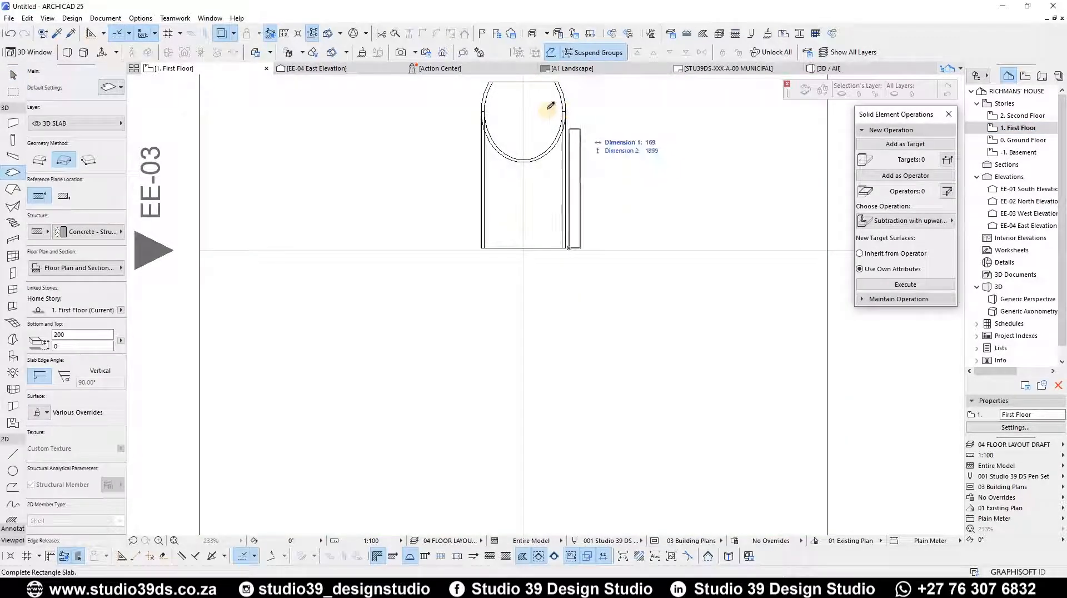
click(479, 112)
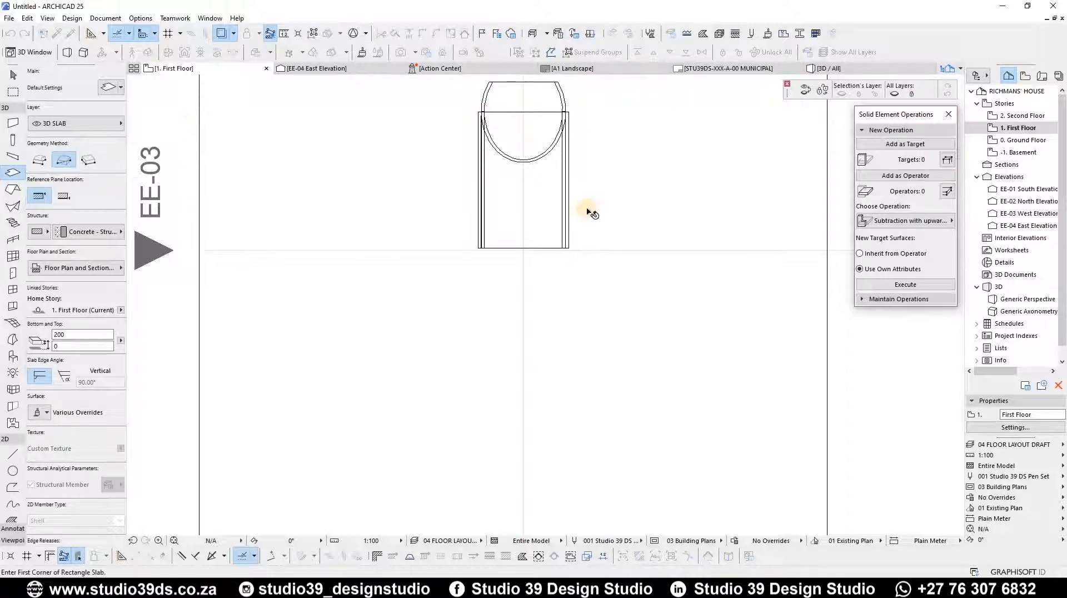
key(Escape)
Subtract the upper shell half from the new rectangular slab with downward extrusion, keeping the slab's own attributes
key(F3)
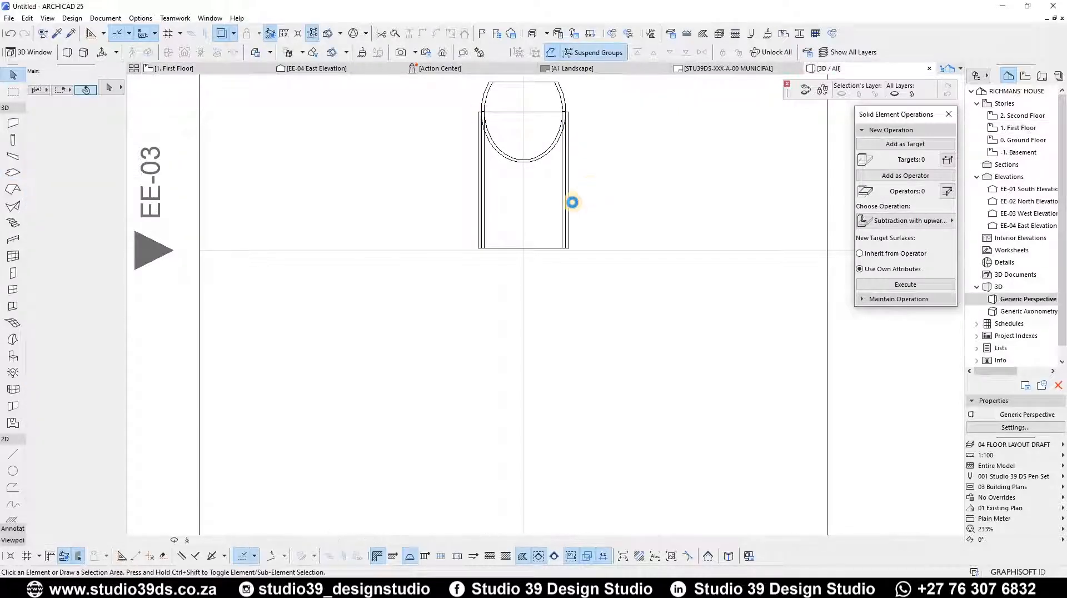
scroll(474, 197, down, 5)
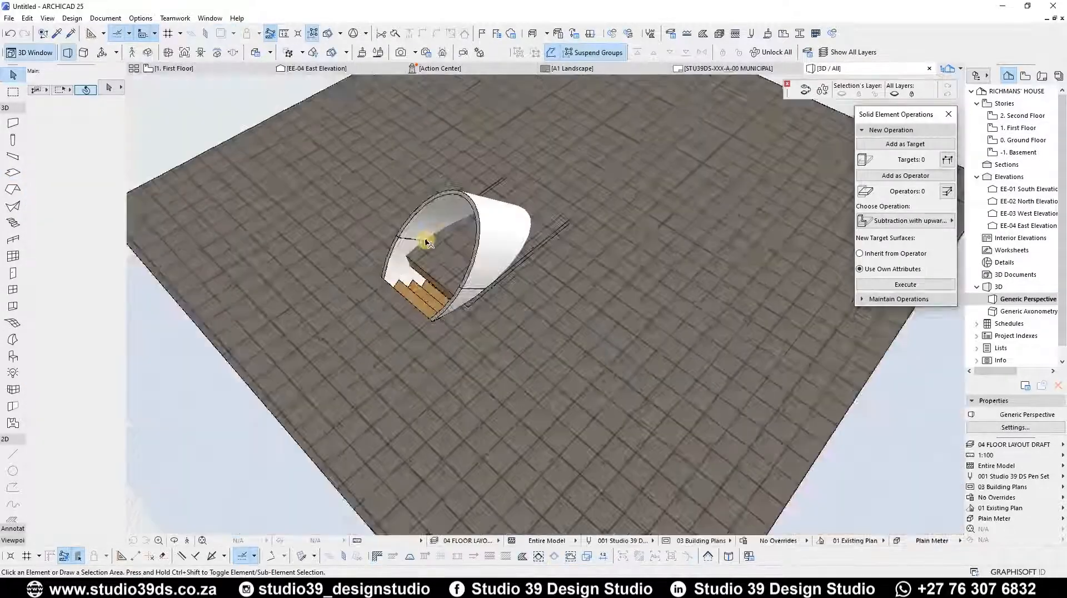
scroll(458, 260, up, 3)
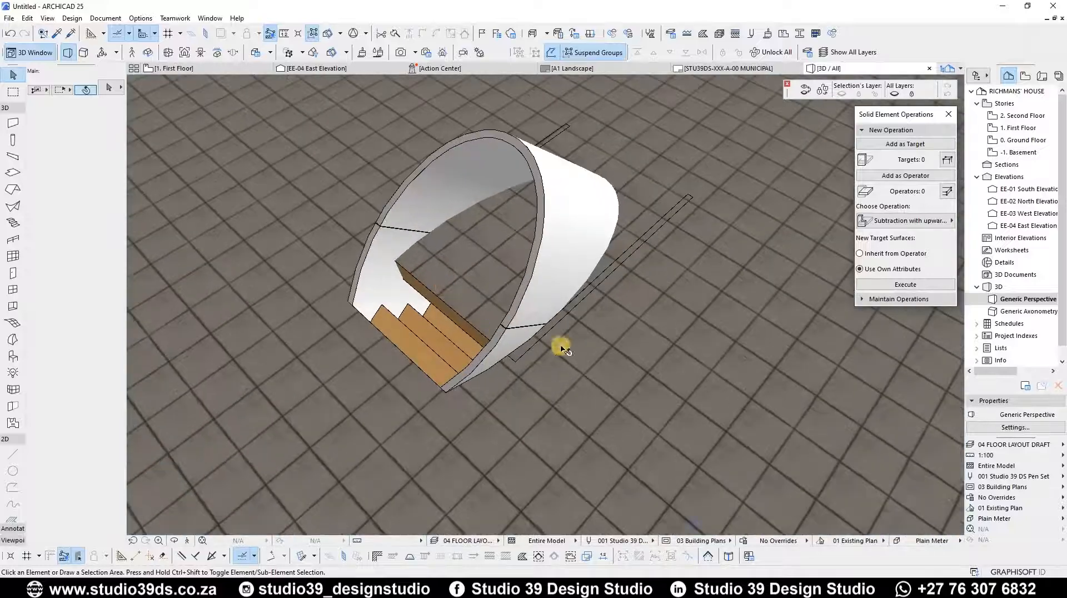
click(525, 344)
click(892, 144)
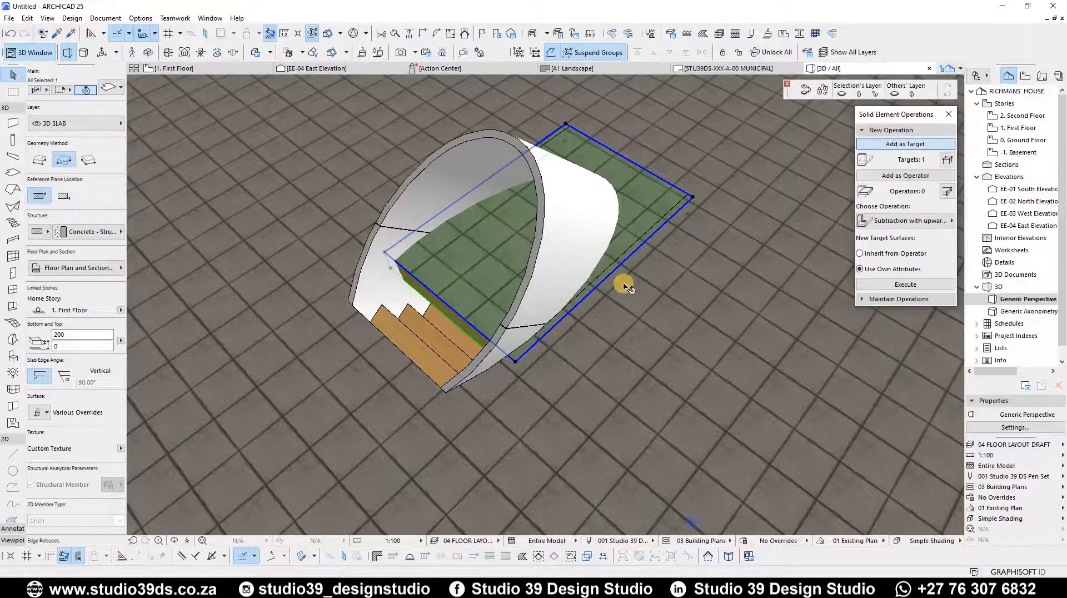
click(467, 159)
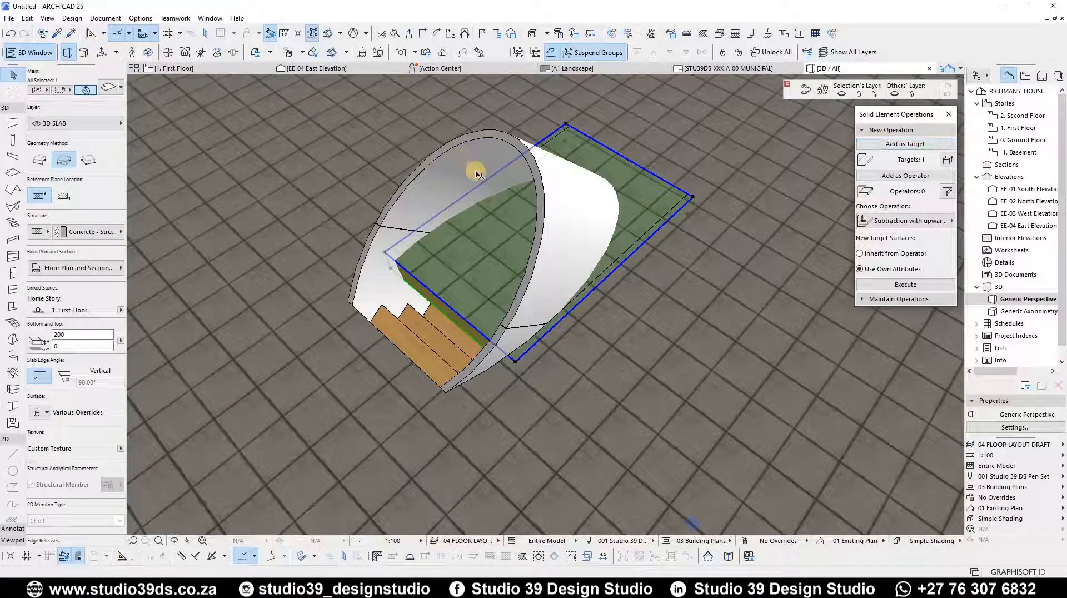
click(917, 177)
click(895, 222)
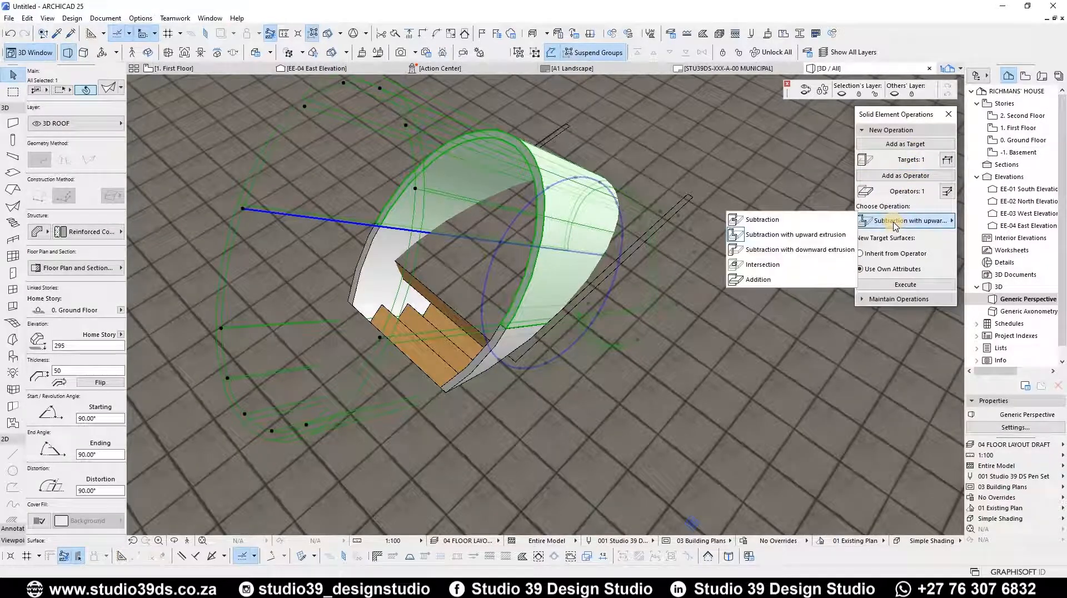
click(800, 249)
click(908, 285)
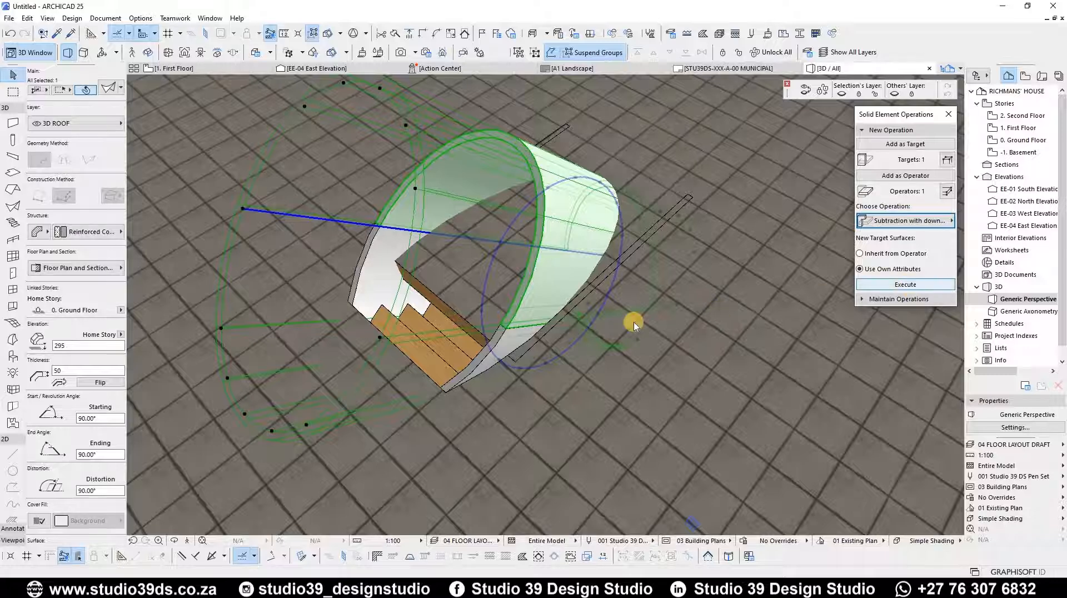
Offset the new slab's front edge inside the shell back from the stair to uncover more treads
click(544, 335)
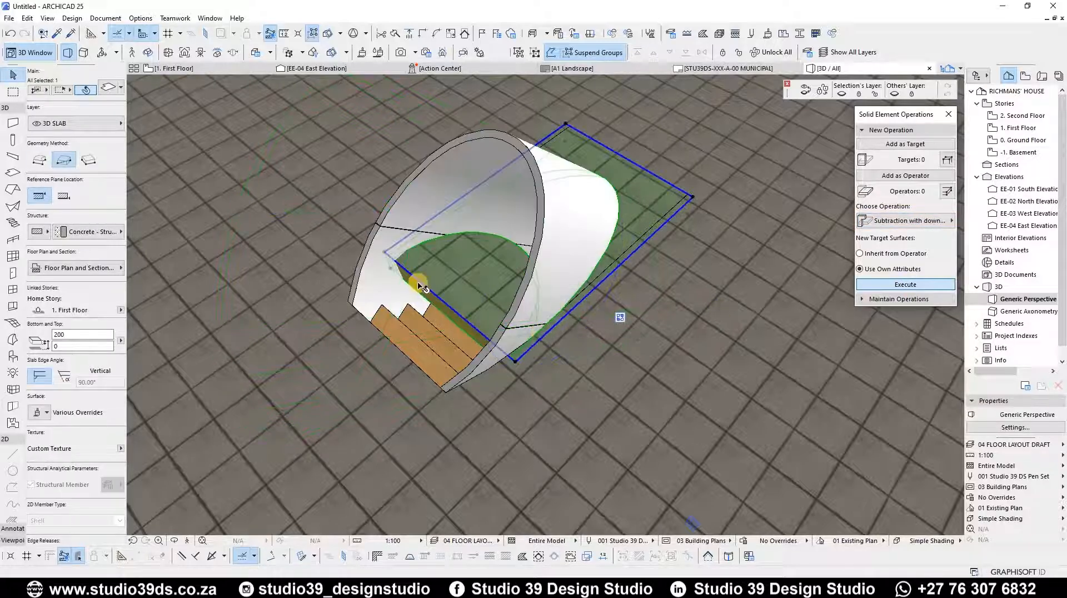
scroll(424, 283, up, 1)
shift+middle_drag(701, 304, 493, 275)
key(Escape)
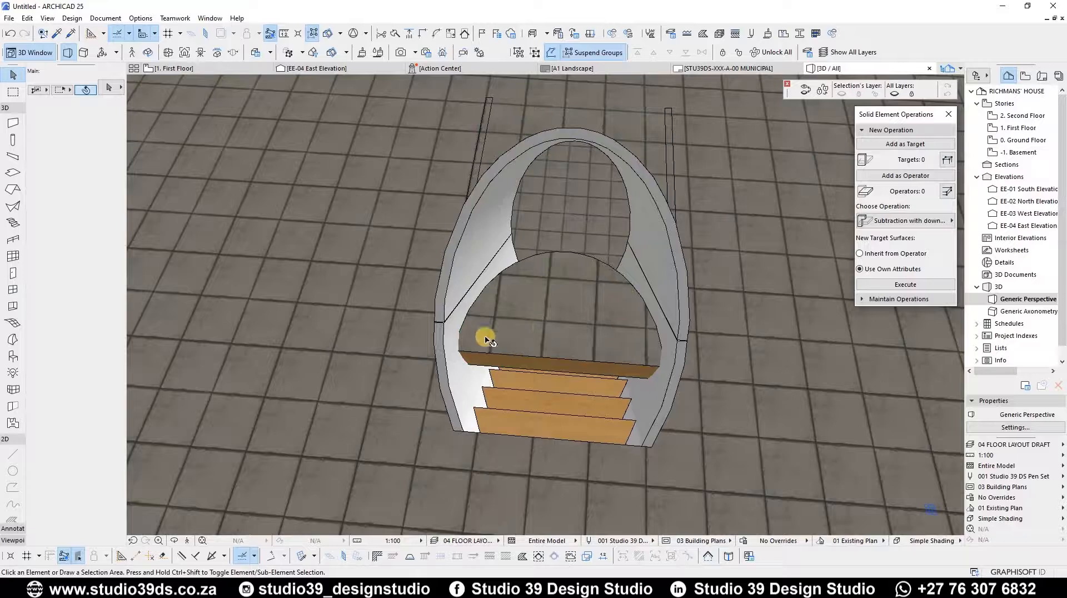
click(544, 358)
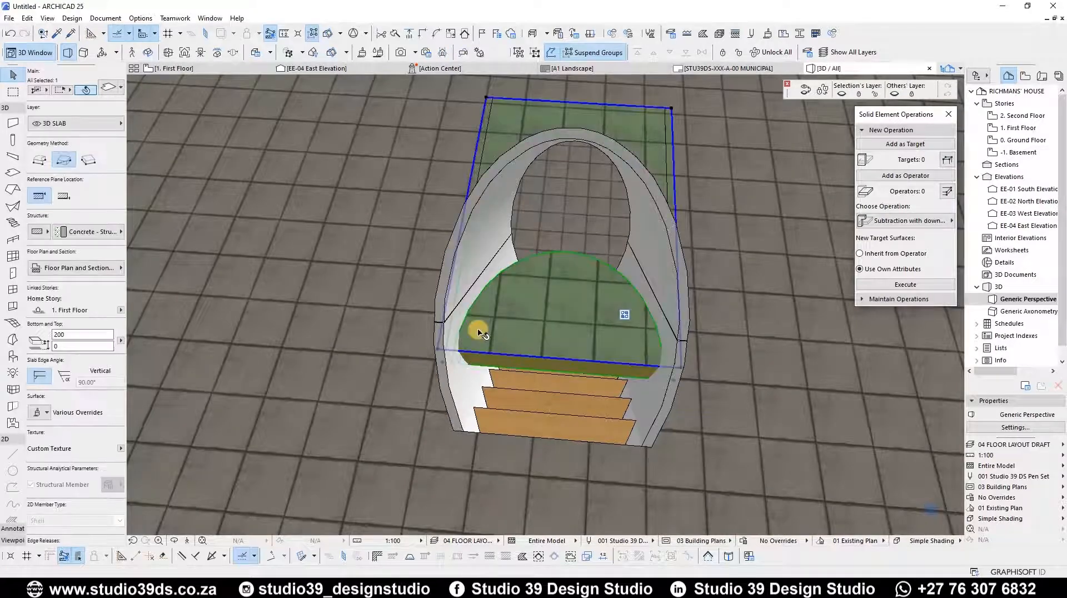
shift+middle_drag(460, 339, 676, 336)
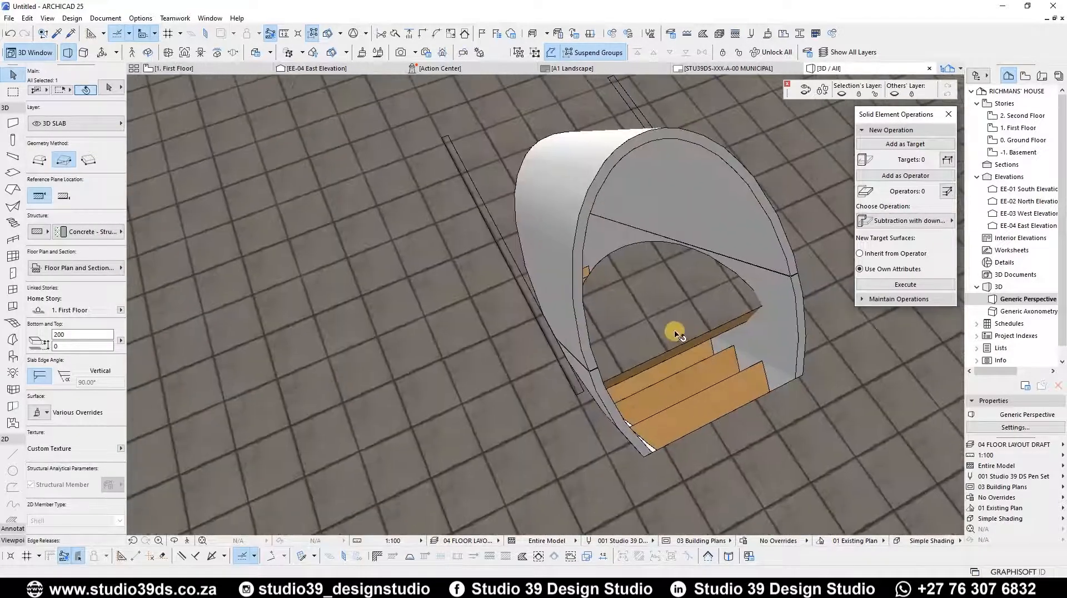
click(643, 368)
click(684, 429)
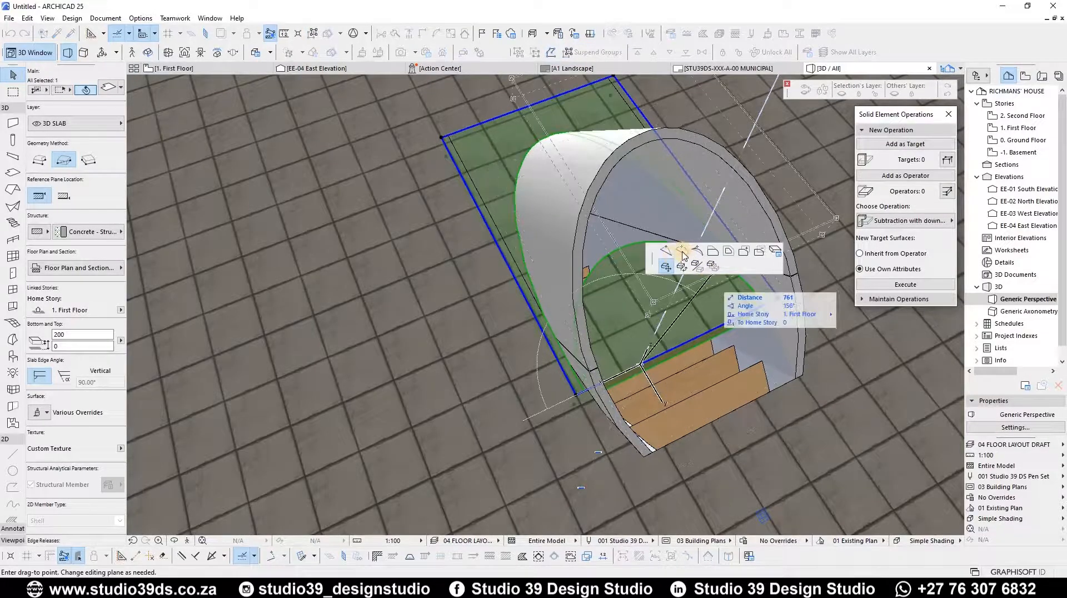
click(713, 253)
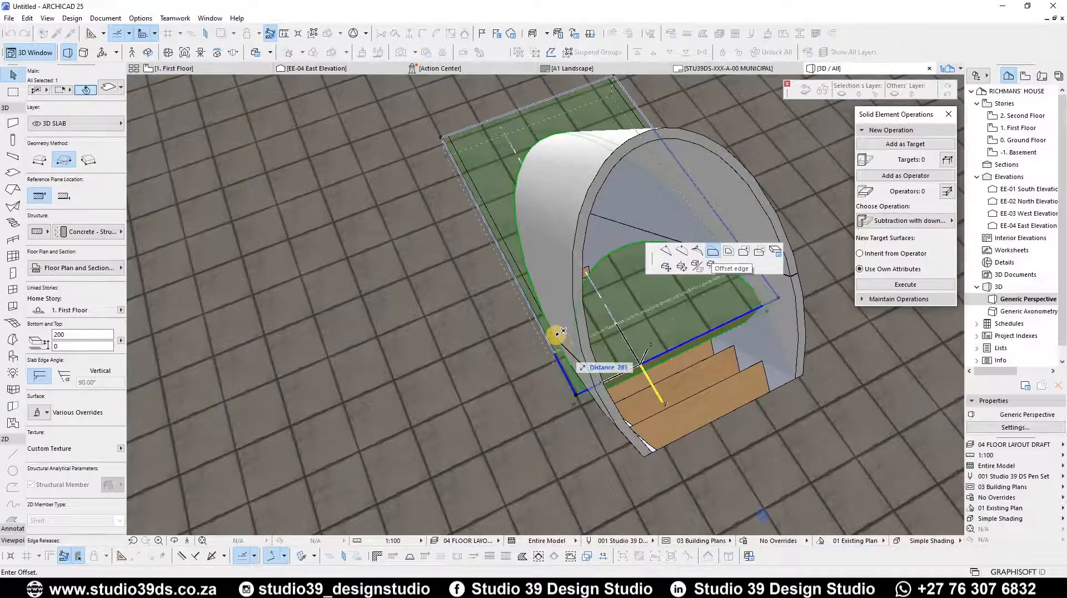
click(672, 282)
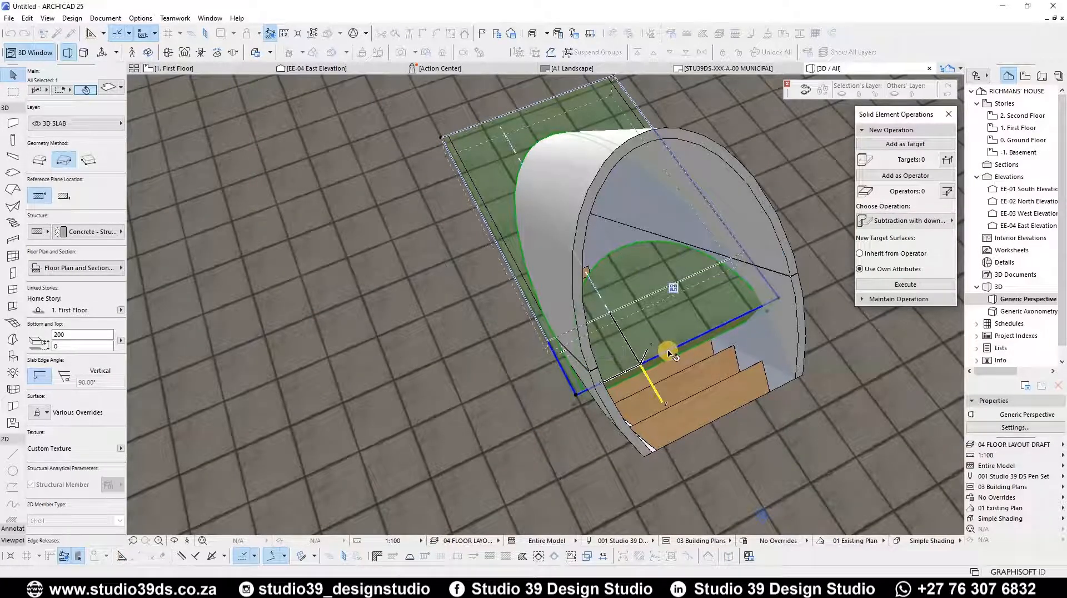
Curve the slab's front edge inward, away from the stair, into an arc of about 850 mm radius
click(631, 304)
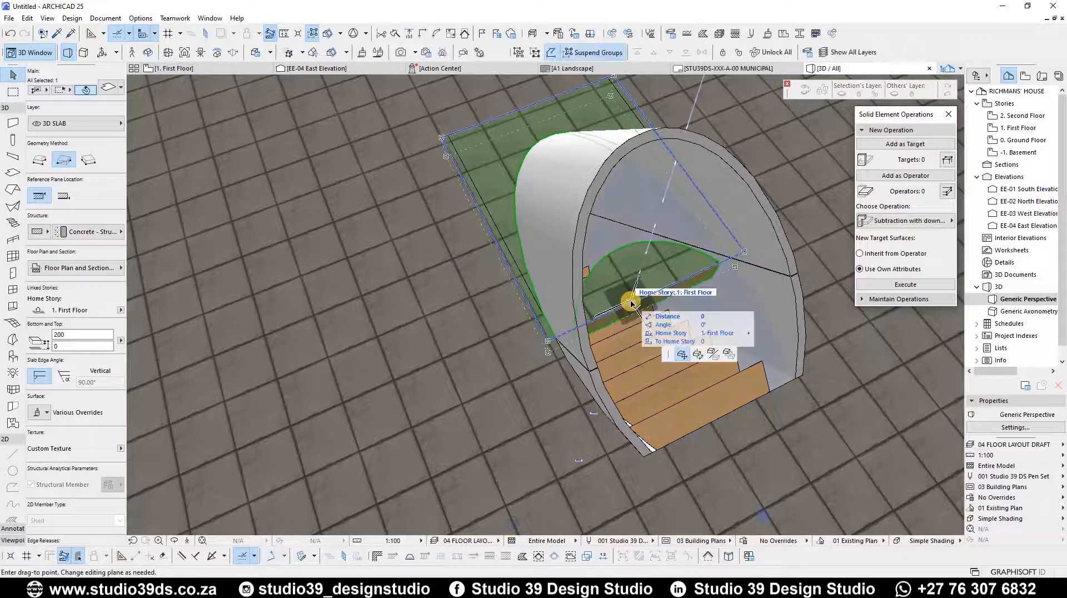
click(629, 304)
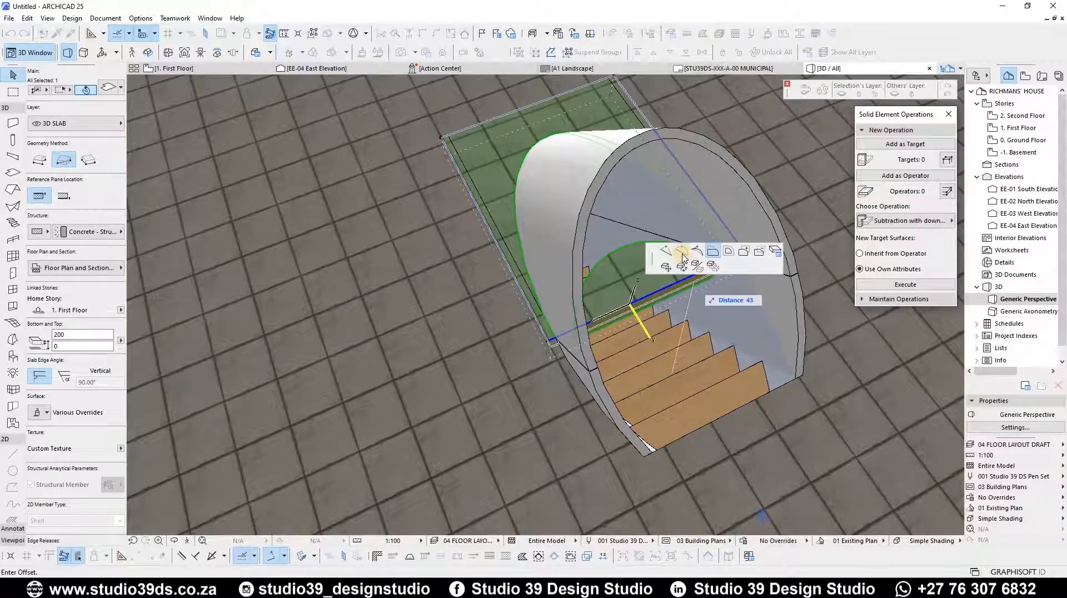
click(682, 254)
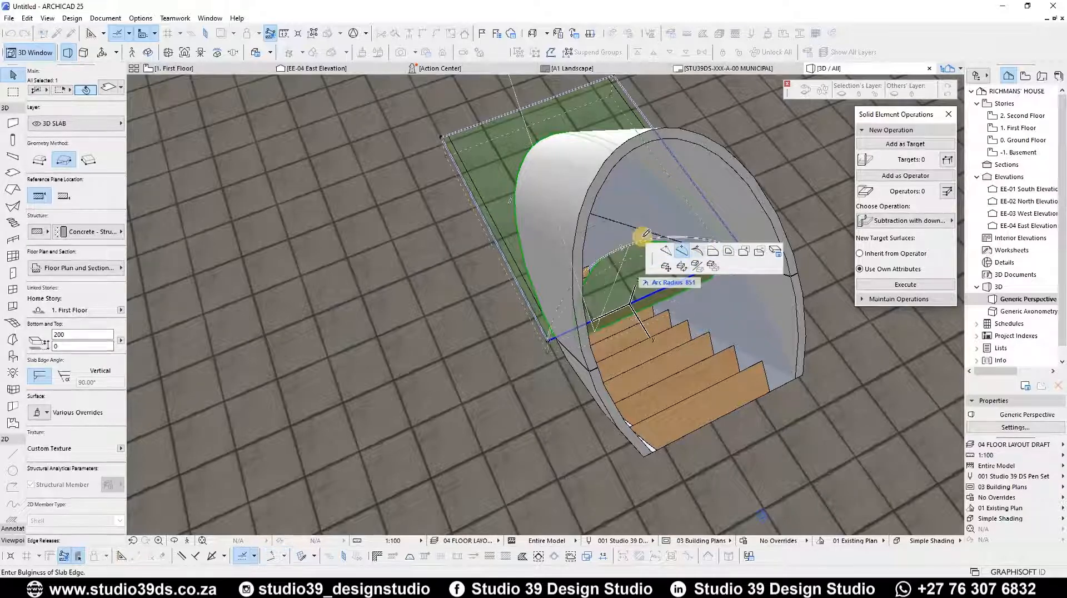
click(682, 320)
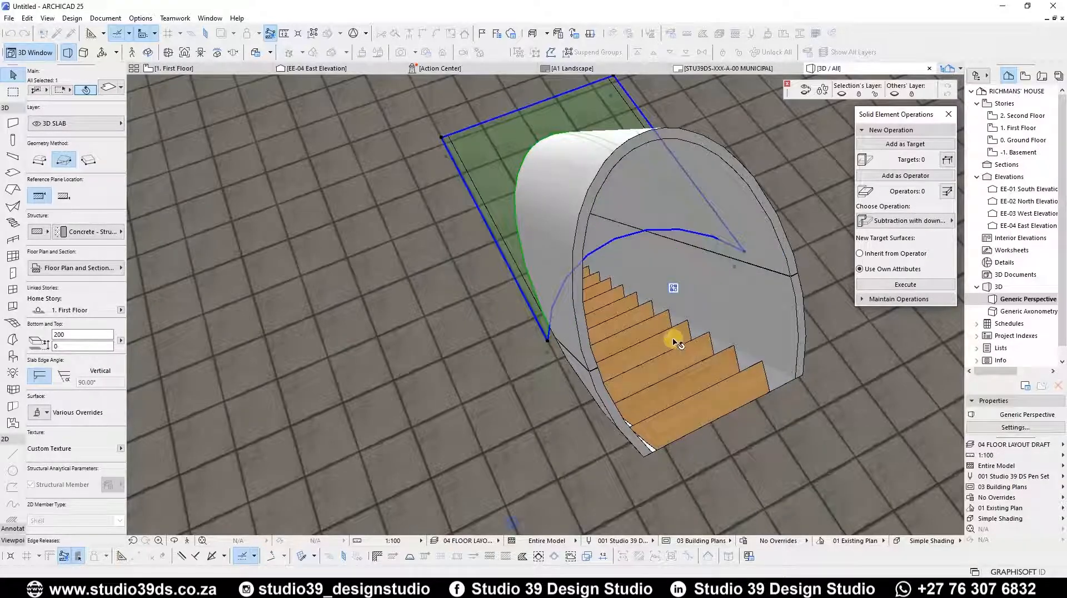
key(Escape)
Offset an edge of the new First Floor slab beside the shell
drag(609, 305, 564, 356)
shift+middle_drag(564, 356, 560, 383)
click(562, 391)
click(562, 392)
click(713, 250)
click(567, 356)
click(353, 288)
click(378, 272)
key(Escape)
Open the East Elevation and select the lower shell half at its vertical cut below the First Floor slab
shift+middle_drag(541, 312, 364, 330)
shift+middle_drag(293, 307, 350, 102)
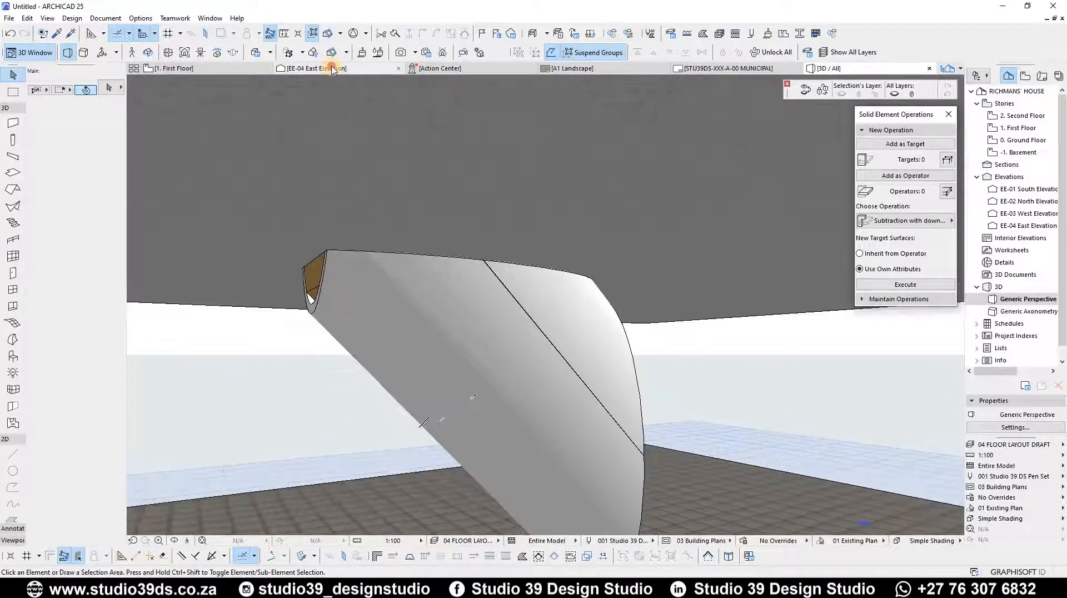
click(332, 69)
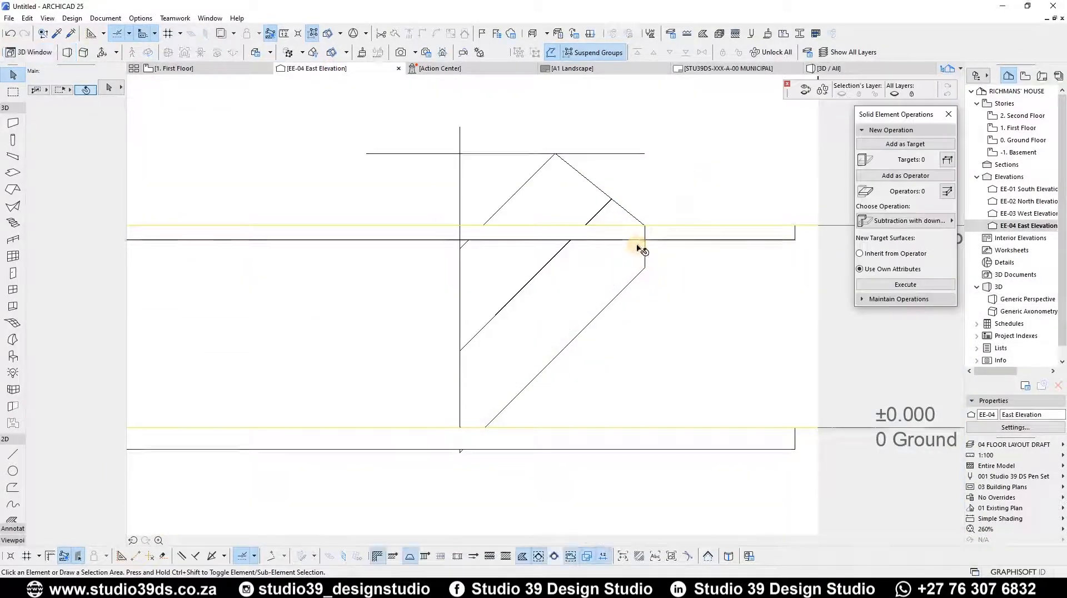
scroll(584, 254, up, 5)
click(658, 304)
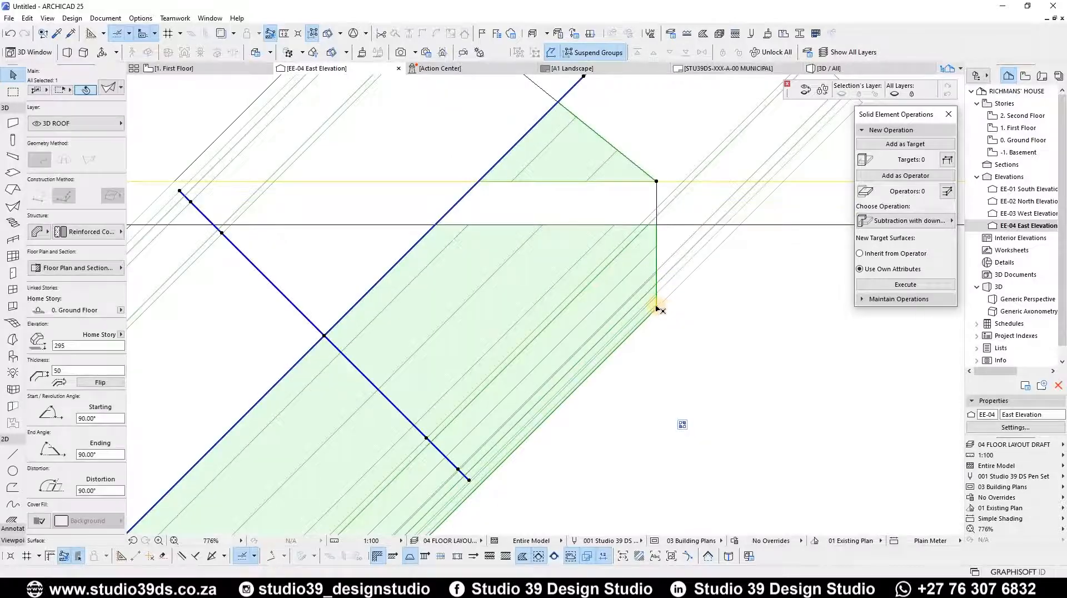
click(656, 307)
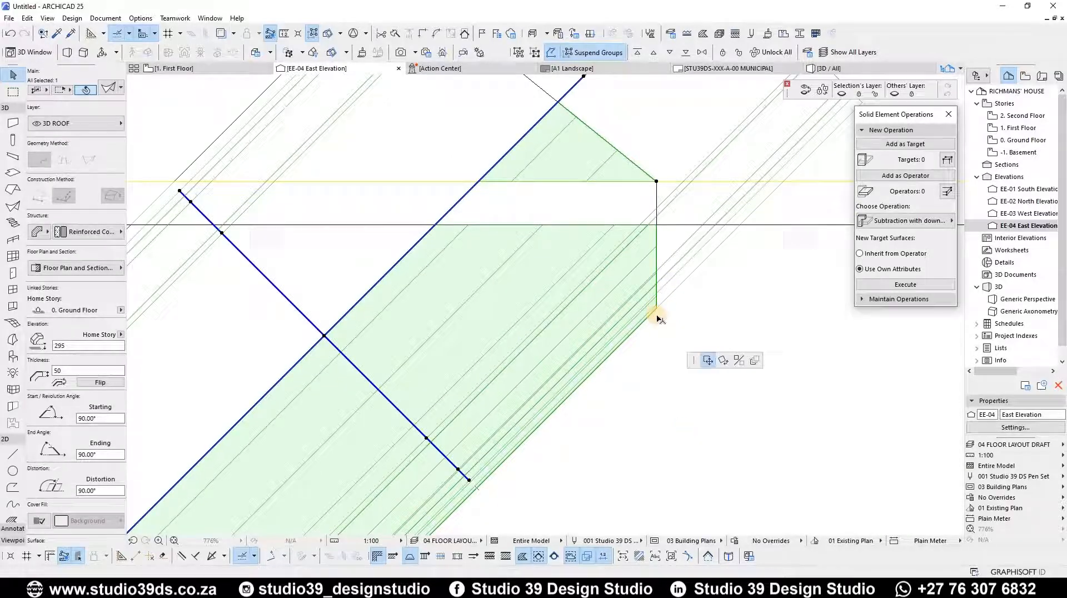
click(656, 182)
scroll(650, 345, down, 3)
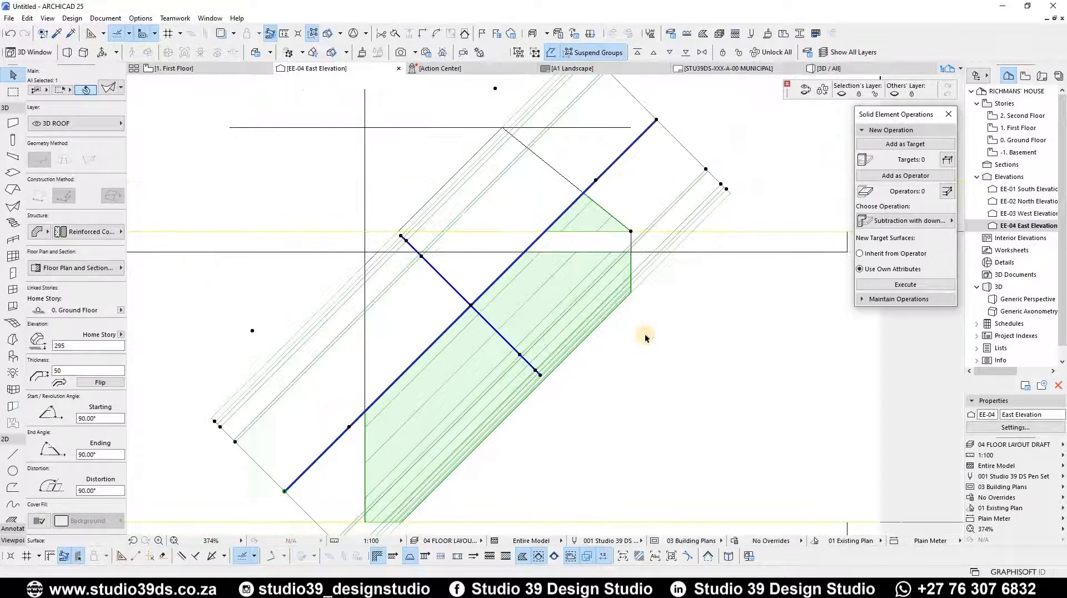
Offset the bottom edge of the lower shell half's trimming outline up to the underside of the First Floor slab
click(632, 292)
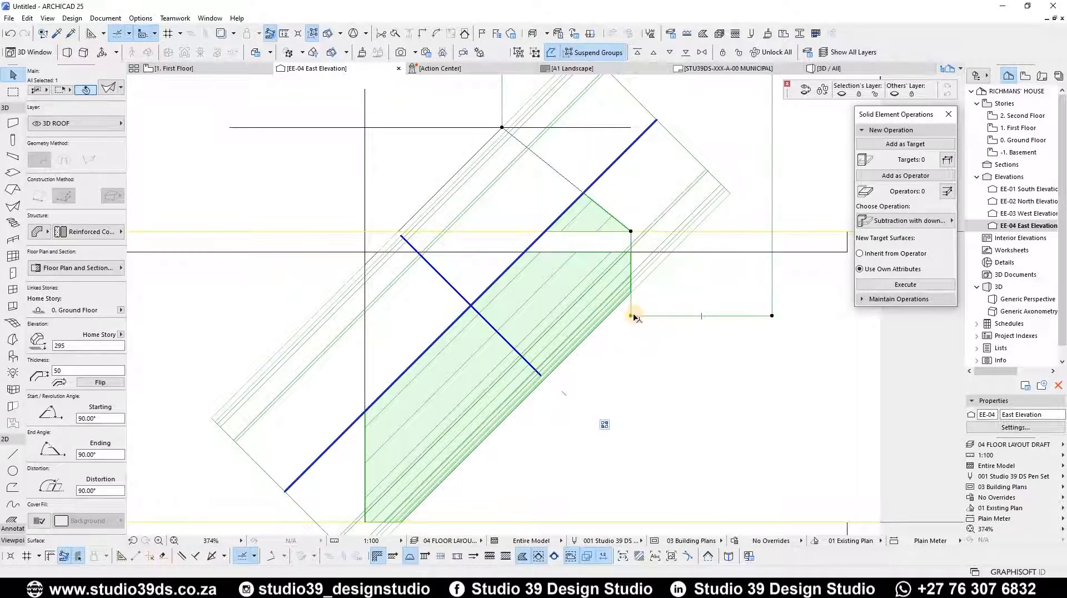
scroll(629, 344, up, 2)
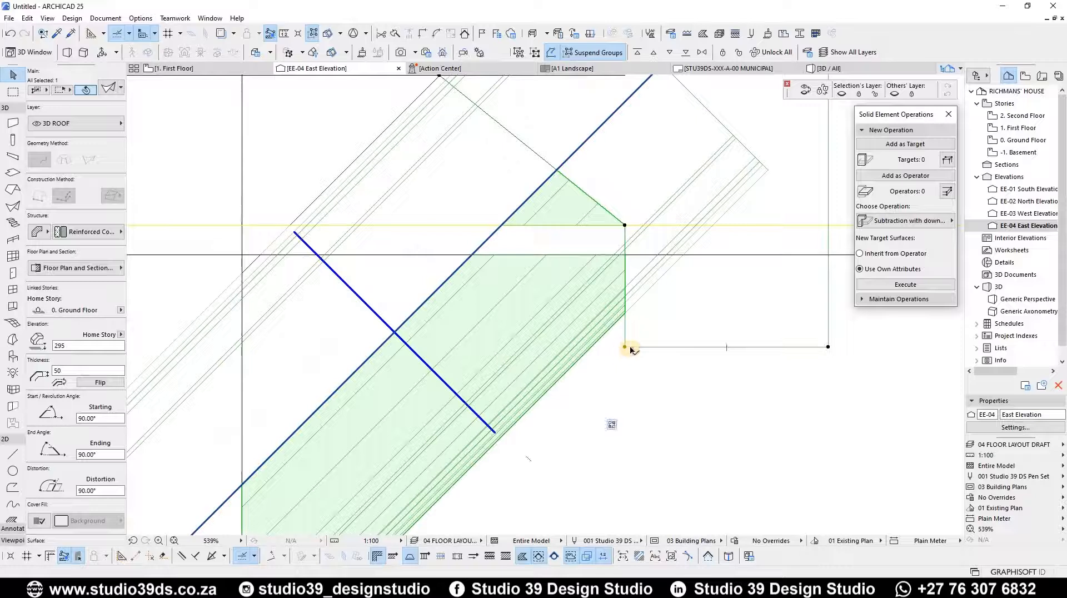
click(663, 347)
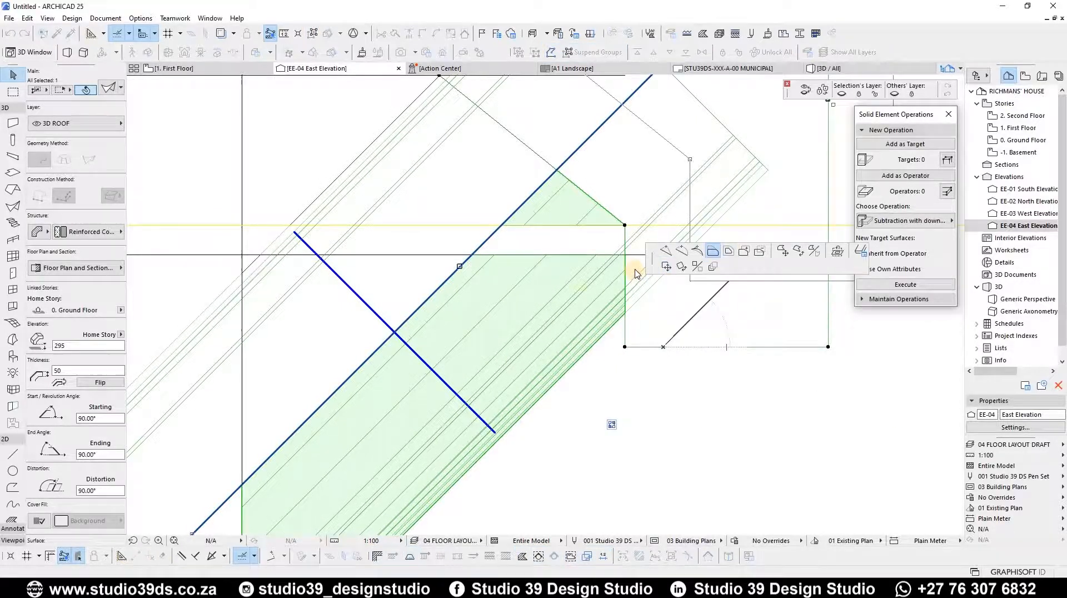
middle_drag(502, 289, 564, 269)
scroll(558, 266, up, 1)
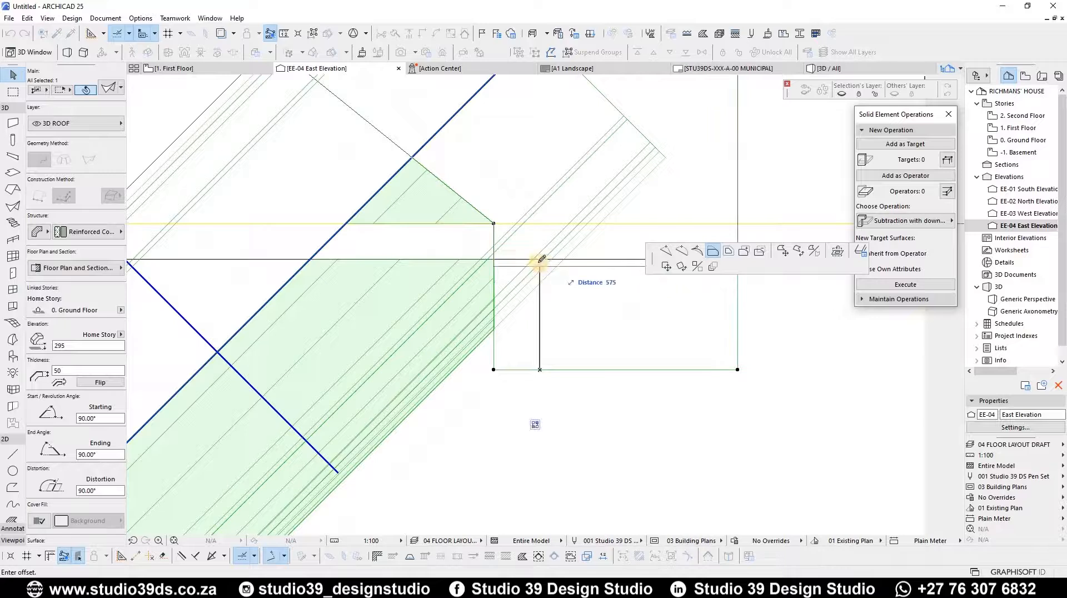
click(541, 258)
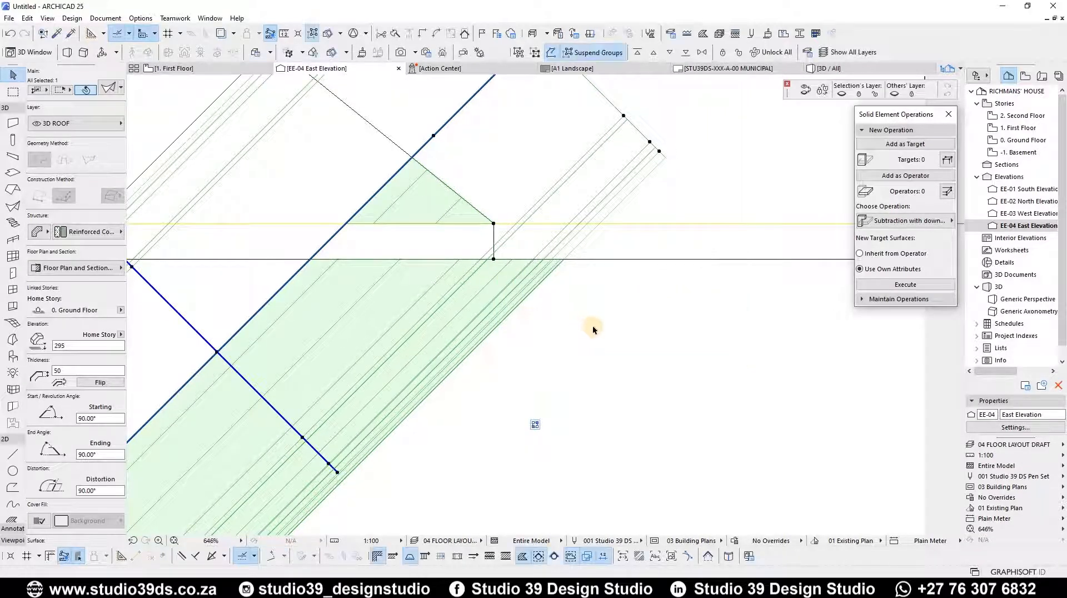
Examine the trimmed shell and its joint with the First Floor slab in 3D from behind and from the stair entrance
click(594, 323)
key(F3)
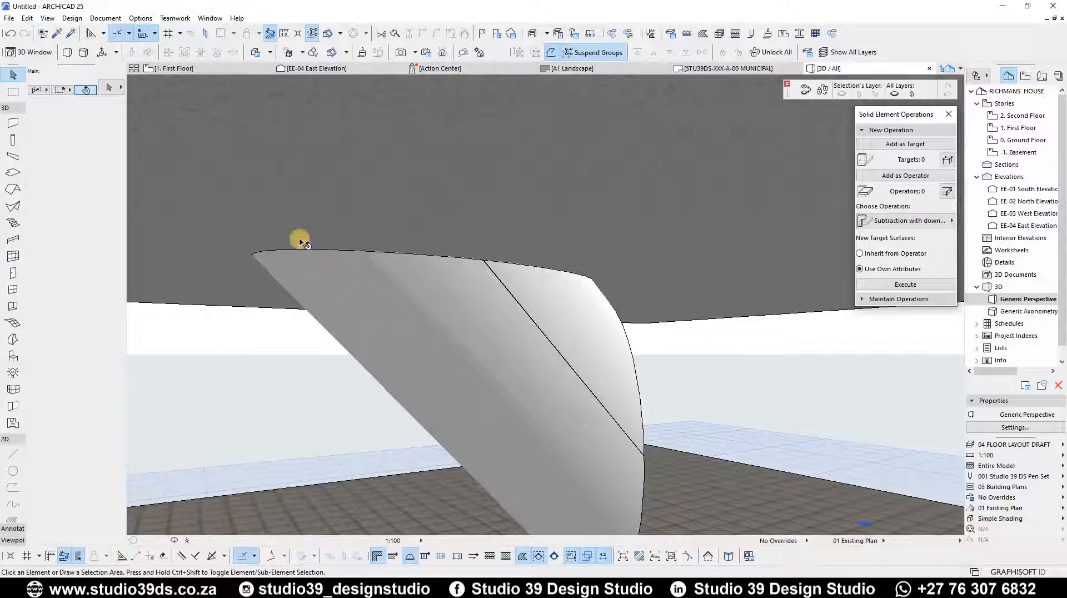
scroll(334, 327, down, 5)
shift+middle_drag(231, 292, 300, 331)
scroll(417, 356, up, 4)
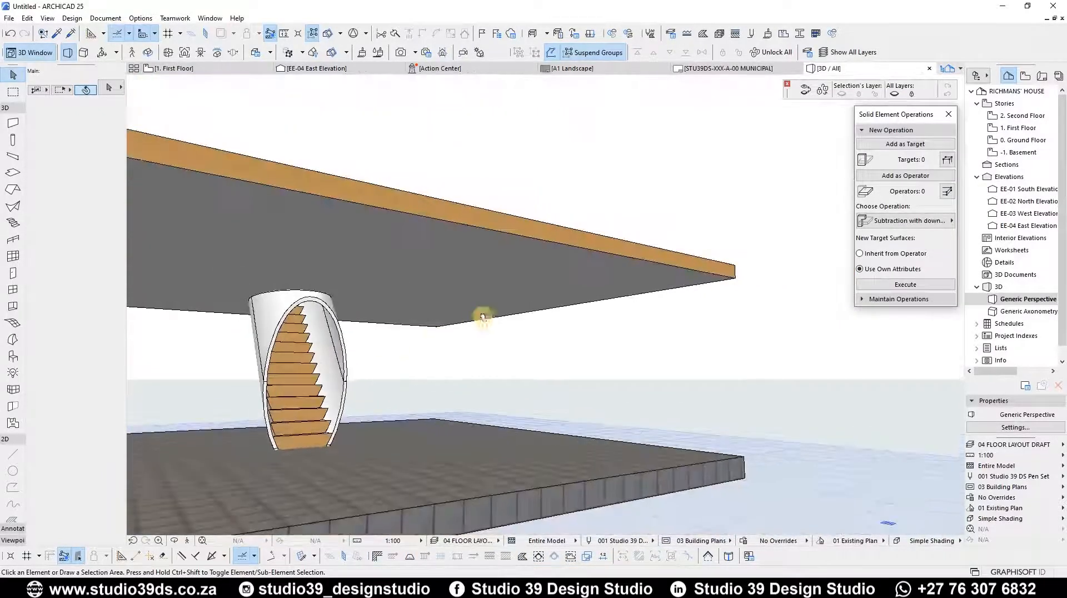
shift+middle_drag(481, 314, 571, 336)
scroll(461, 334, up, 3)
shift+middle_drag(270, 349, 381, 364)
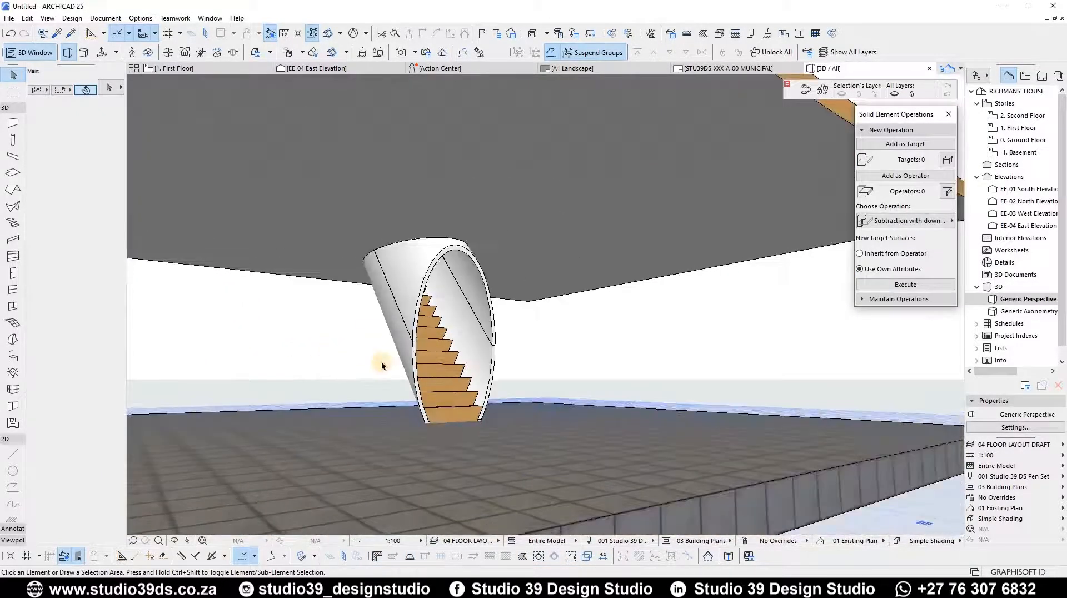
On the First Floor plan, offset all edges of the large square slab outward by 10000 mm
key(F2)
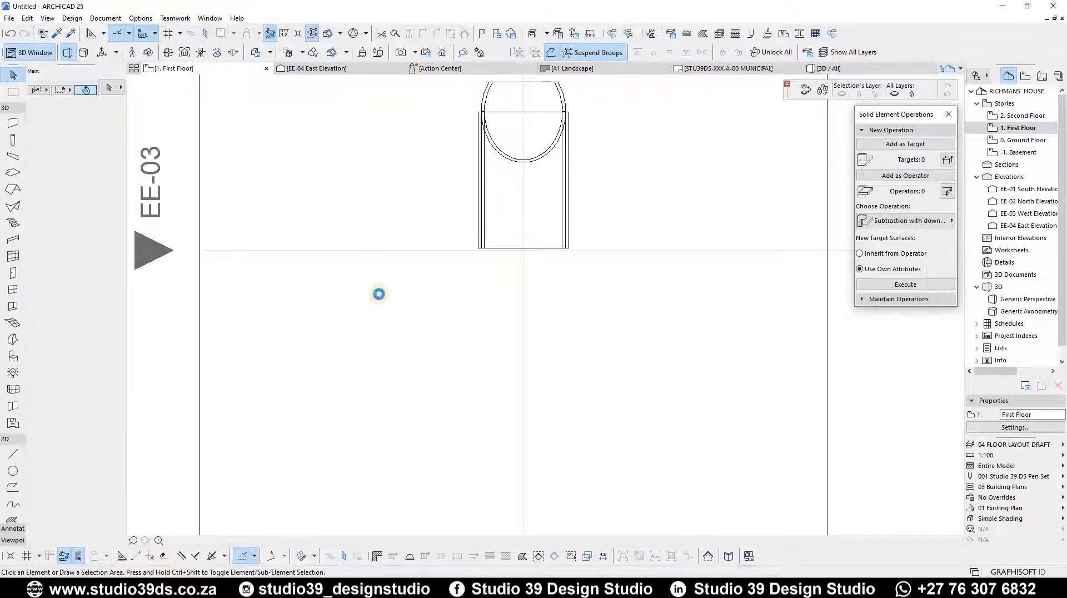
scroll(473, 278, down, 8)
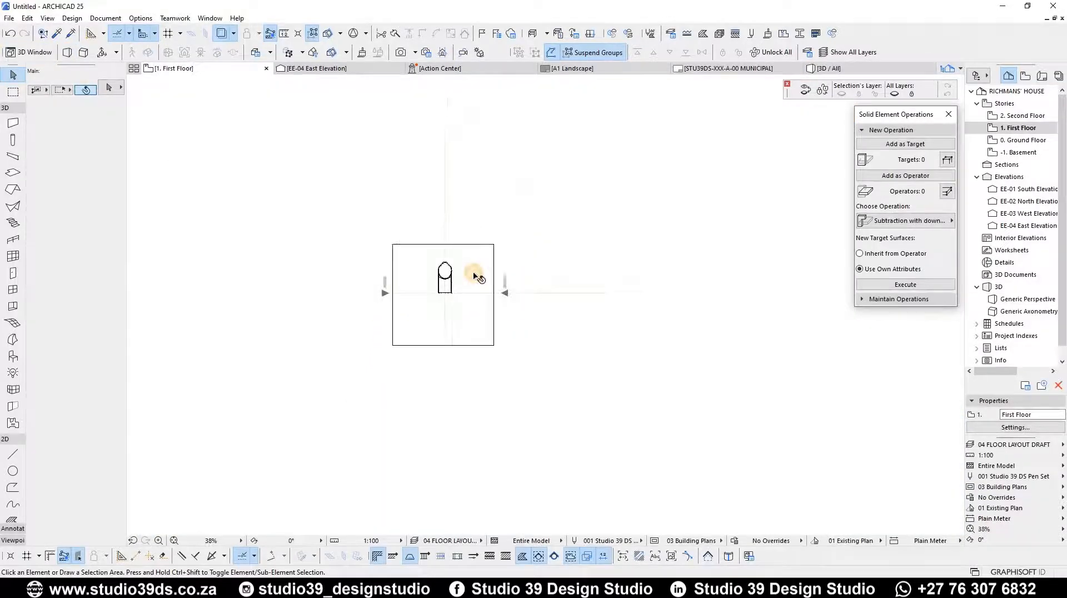
click(491, 273)
click(492, 266)
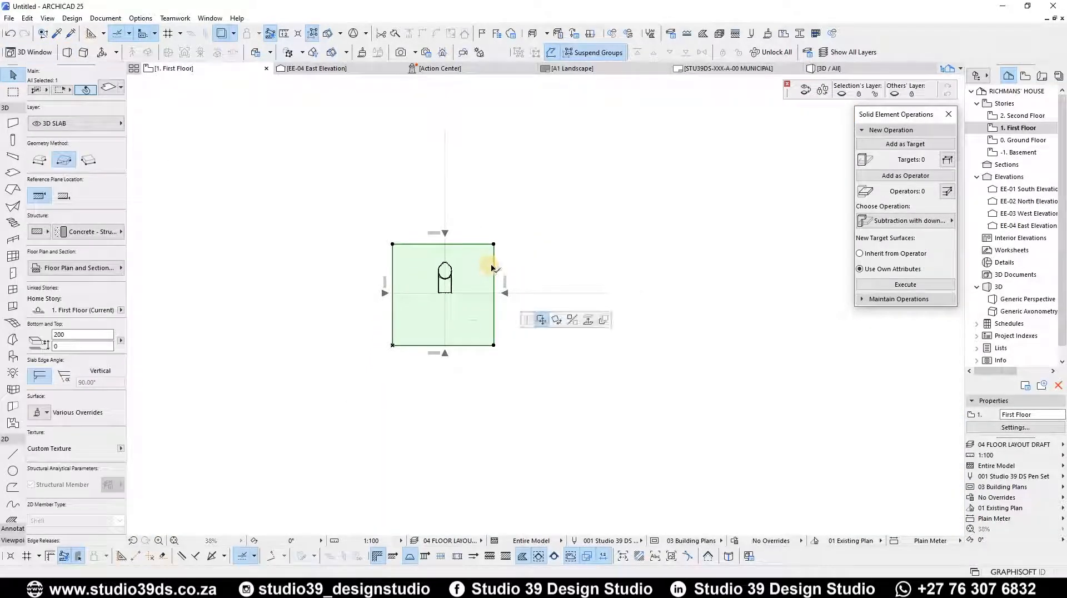
click(494, 264)
click(493, 264)
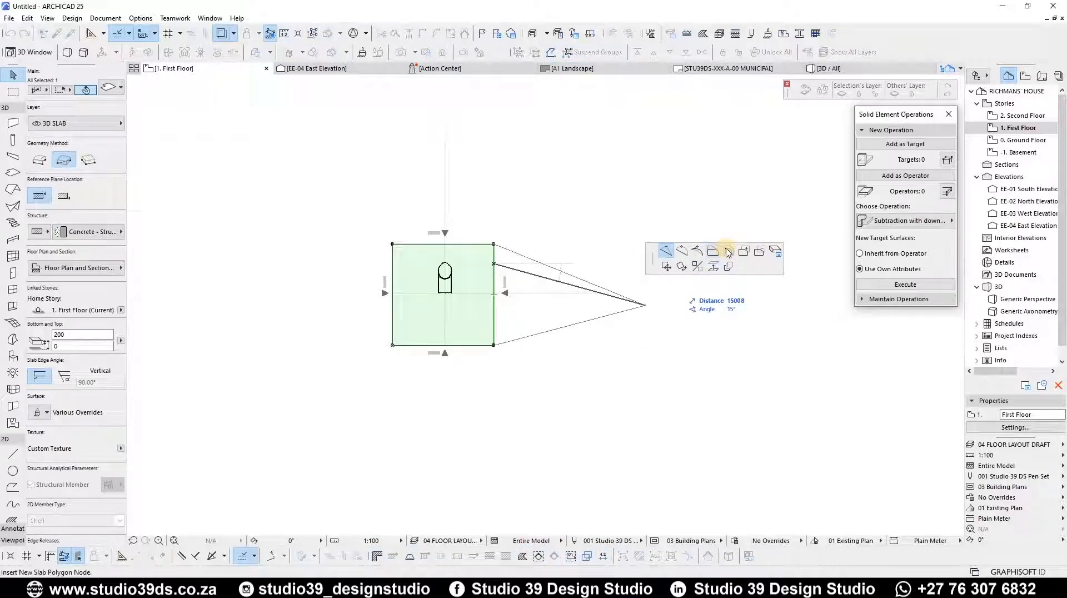
click(728, 251)
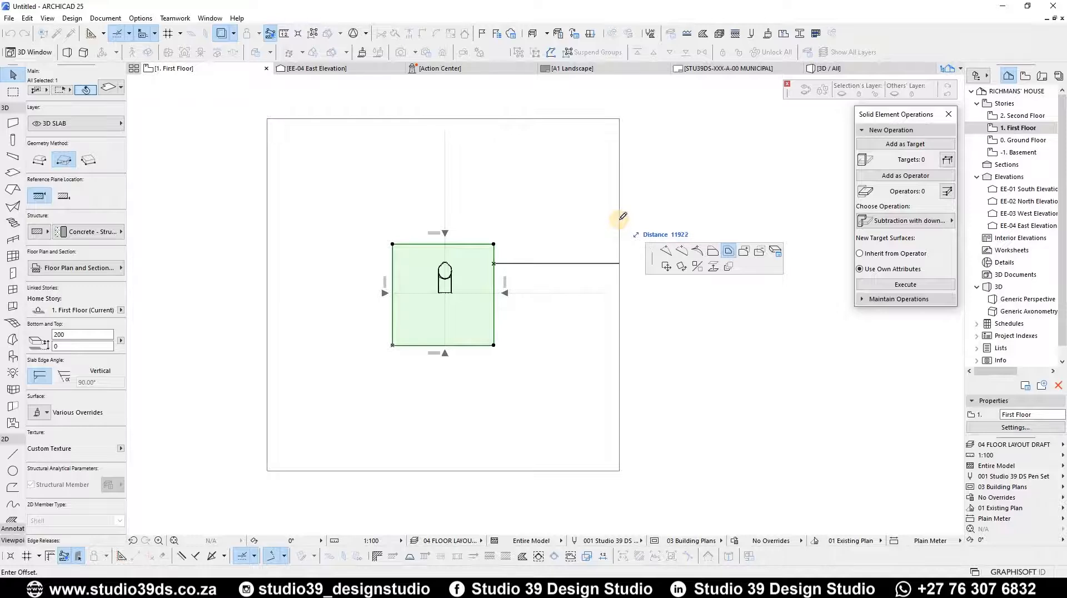
text(10000)
key(Return)
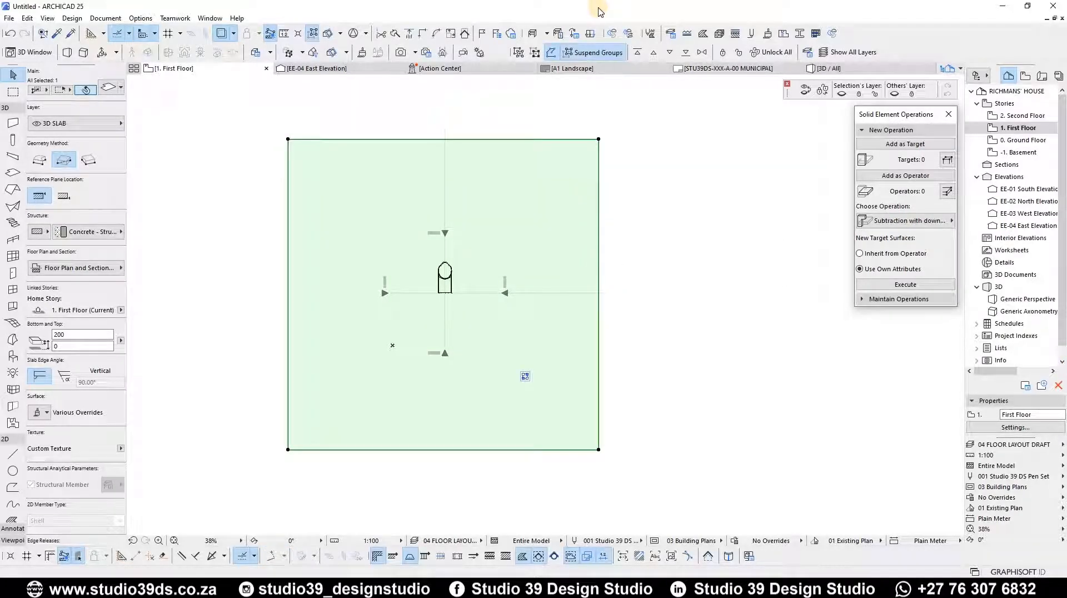
On the Ground Floor plan, offset all edges of the square slab outward to the same outline as the First Floor slab
key(ctrl+Down)
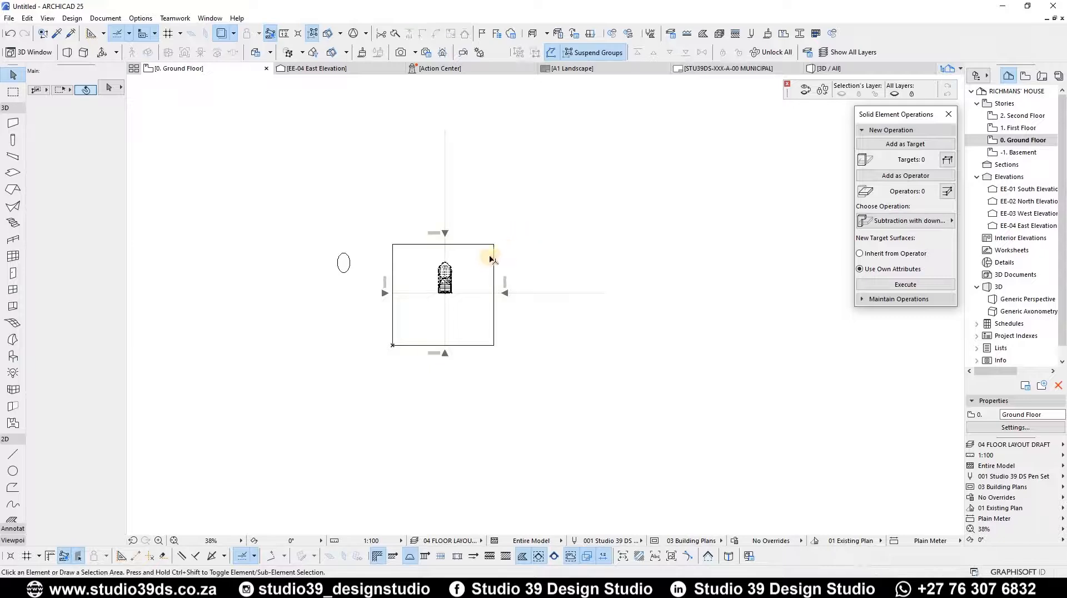
click(491, 274)
click(558, 265)
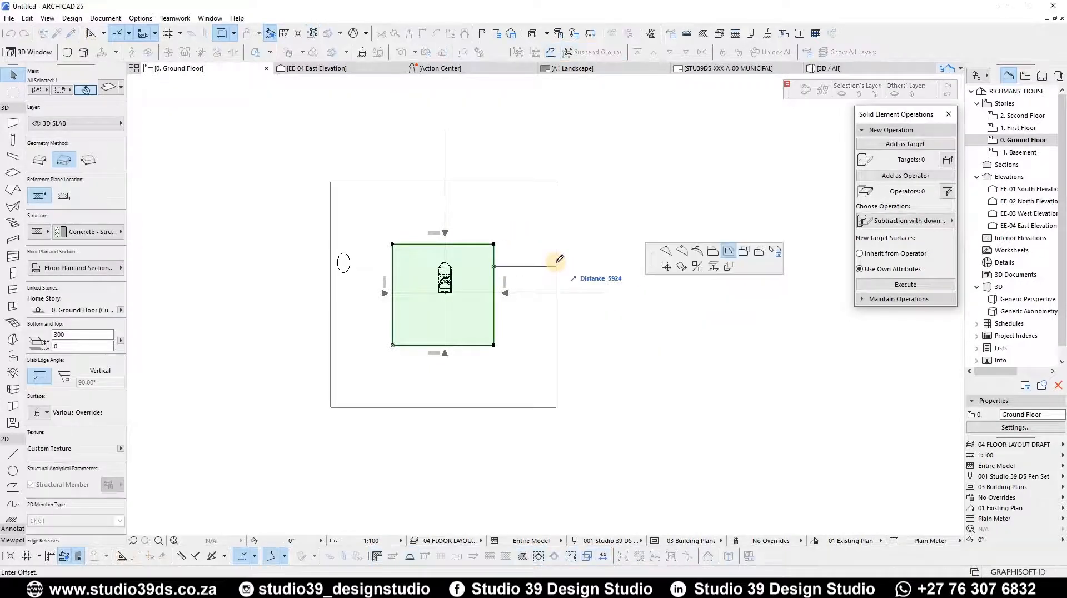
click(599, 266)
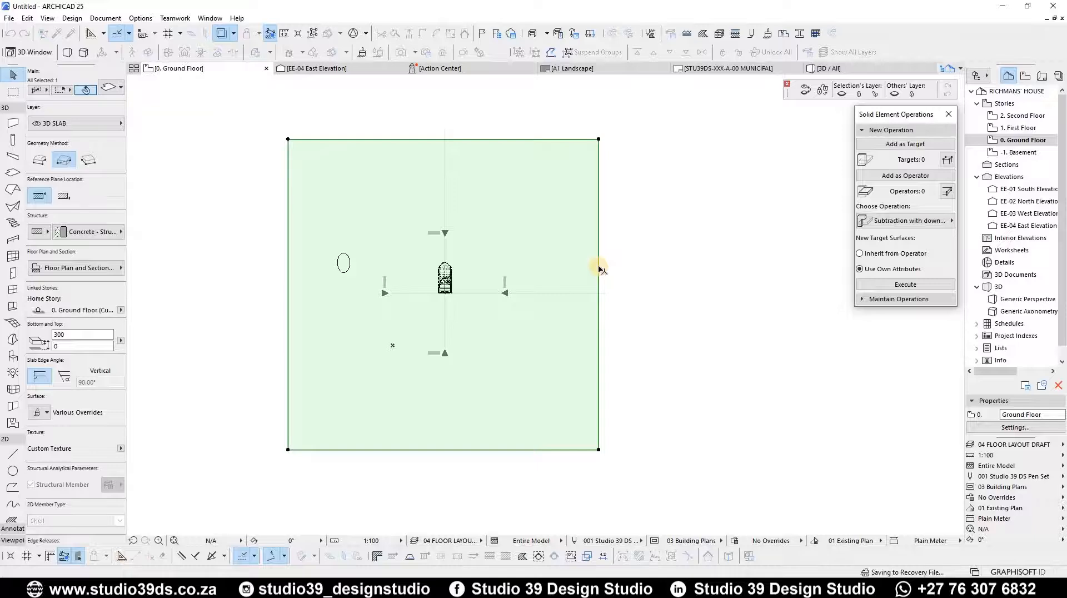
key(Escape)
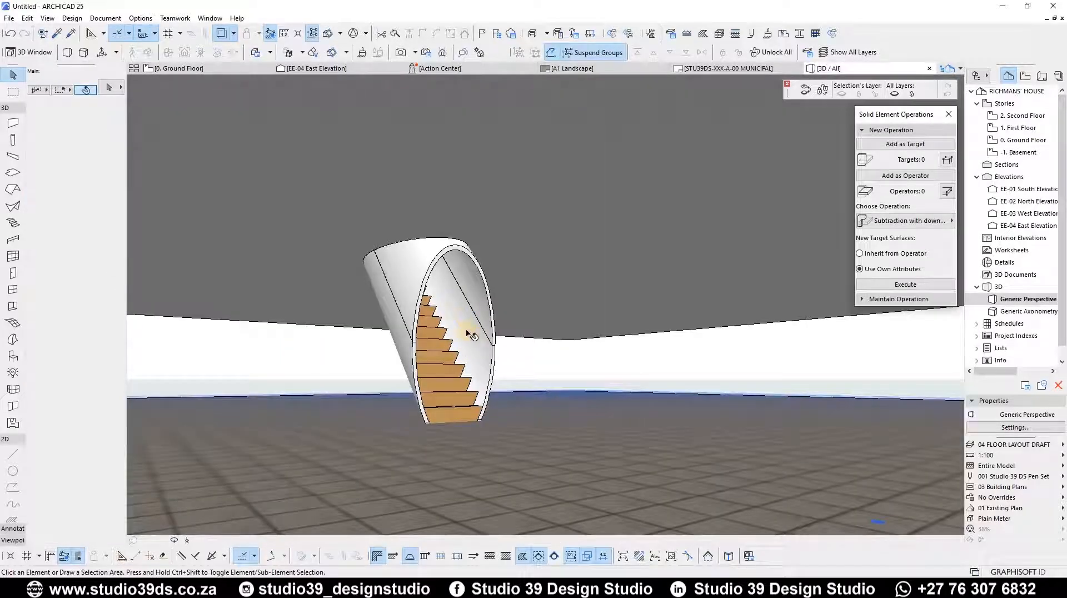
Turn on the rendering frame preview and frame the staircase shell inside it in the 3D perspective
middle_drag(465, 337, 578, 350)
scroll(460, 392, up, 3)
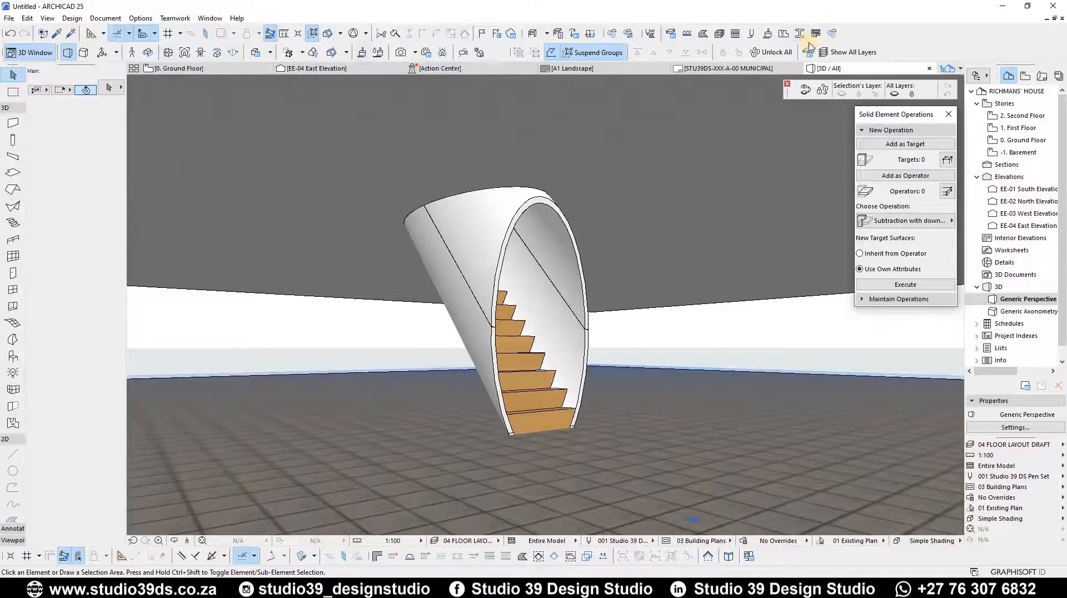
click(442, 52)
drag(535, 341, 476, 340)
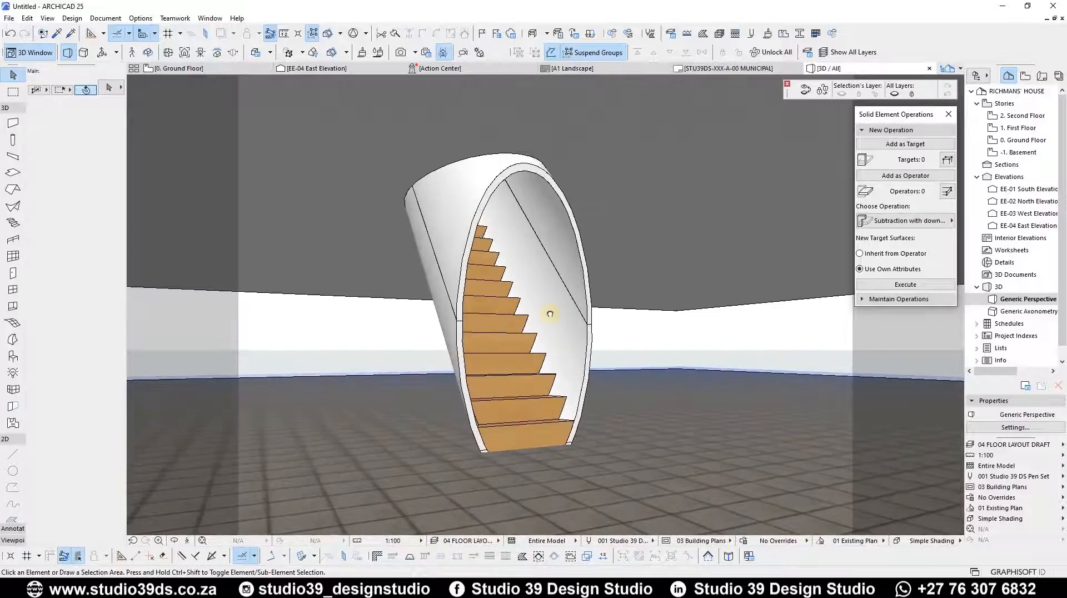
middle_drag(548, 313, 537, 330)
Open the PhotoRendering settings and render the framed staircase view with the Cineware by MAXON engine
click(426, 52)
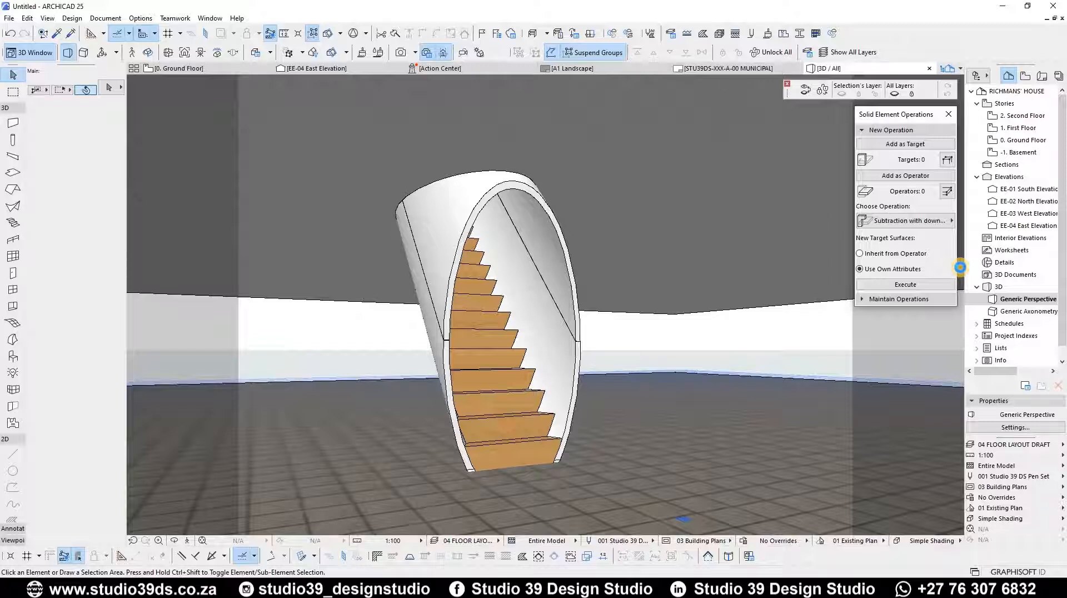
drag(89, 24, 849, 60)
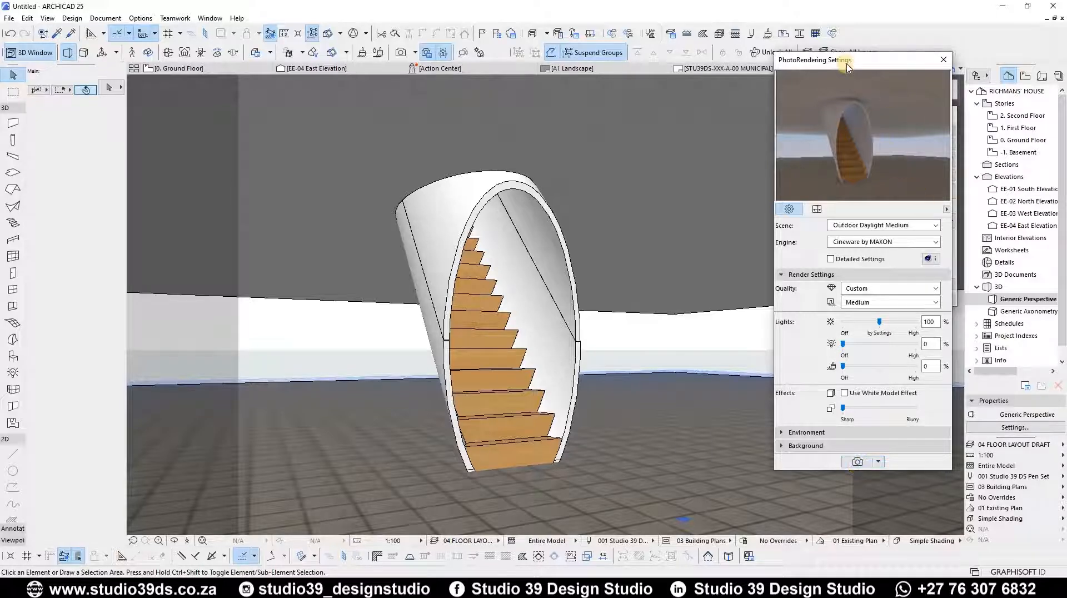
click(857, 461)
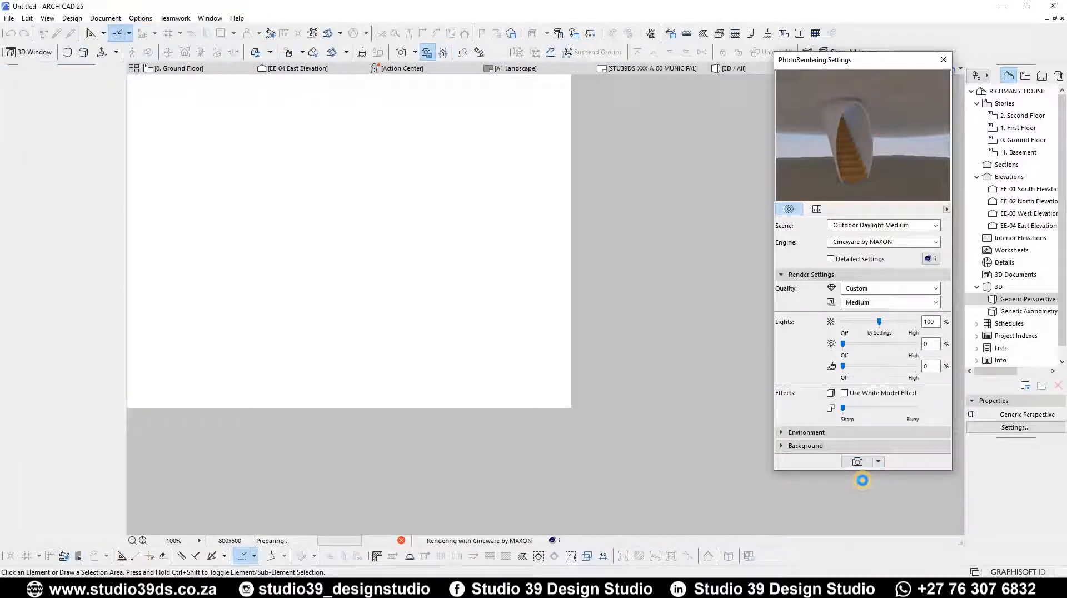